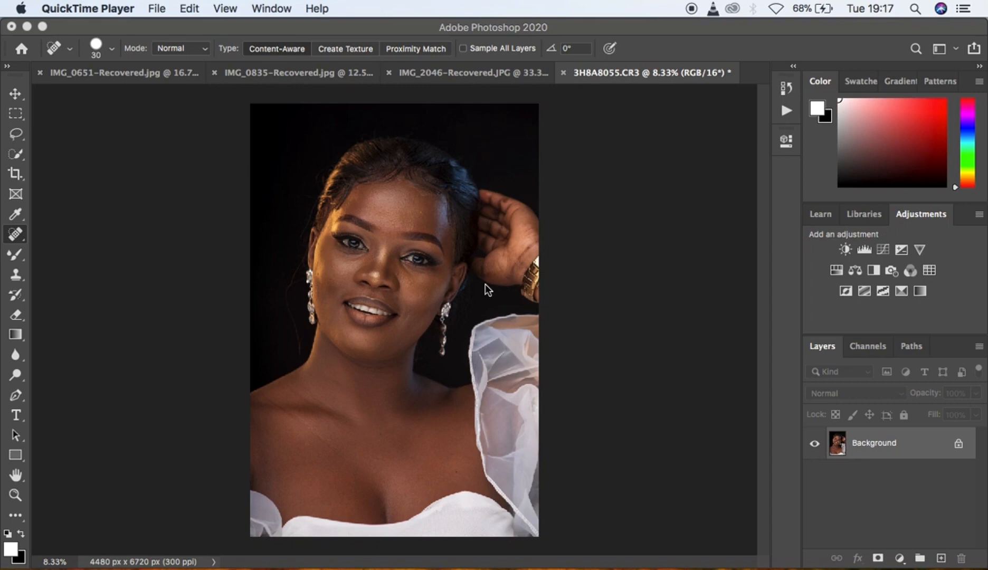
# Step: Examine the portrait's skin at close range around the mouth, cheeks, nose and eyes
pyautogui.click(605, 247)
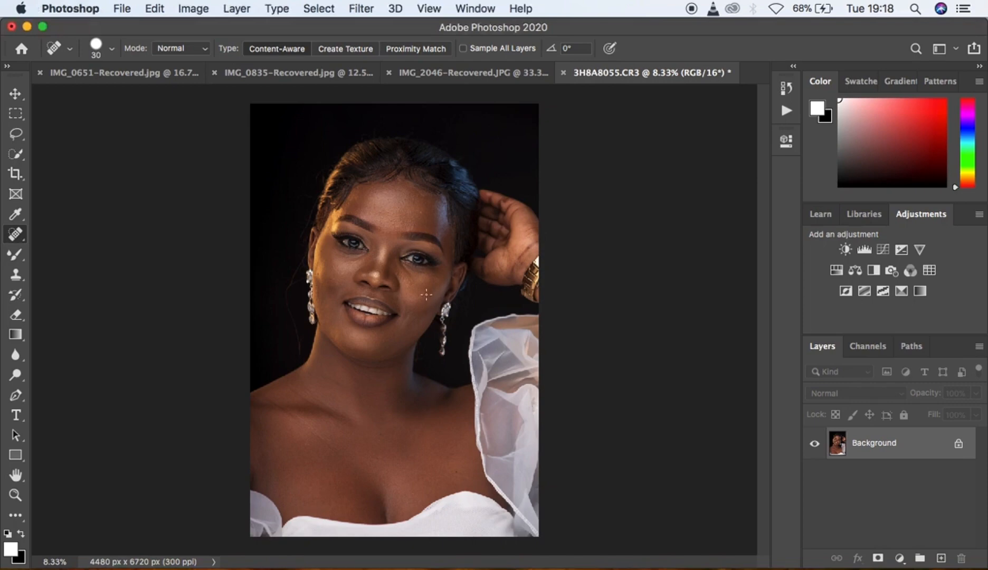
pyautogui.press('super+plus')
pyautogui.press('super+plus')
pyautogui.press('super+plus')
pyautogui.press('super+plus')
pyautogui.press('super+plus')
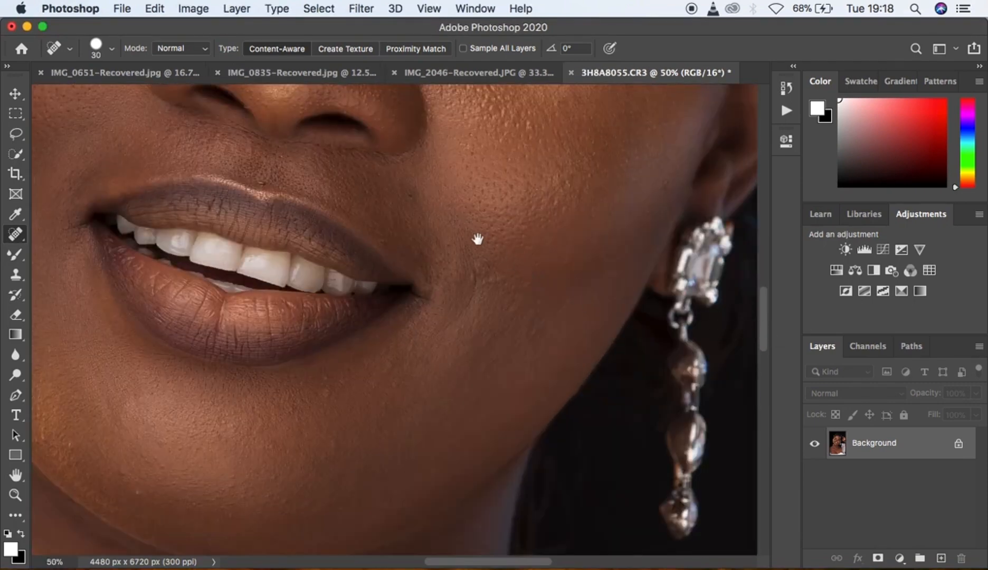
pyautogui.scroll(5, 523, 265)
pyautogui.hscroll(-5, 523, 265)
pyautogui.moveTo(523, 286); pyautogui.dragTo(479, 405)
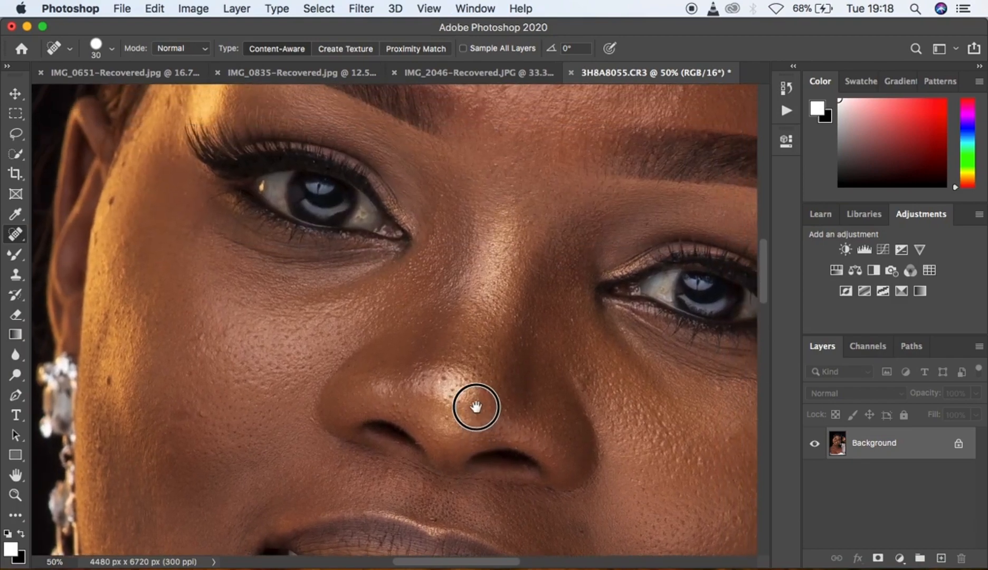
pyautogui.press('super+minus')
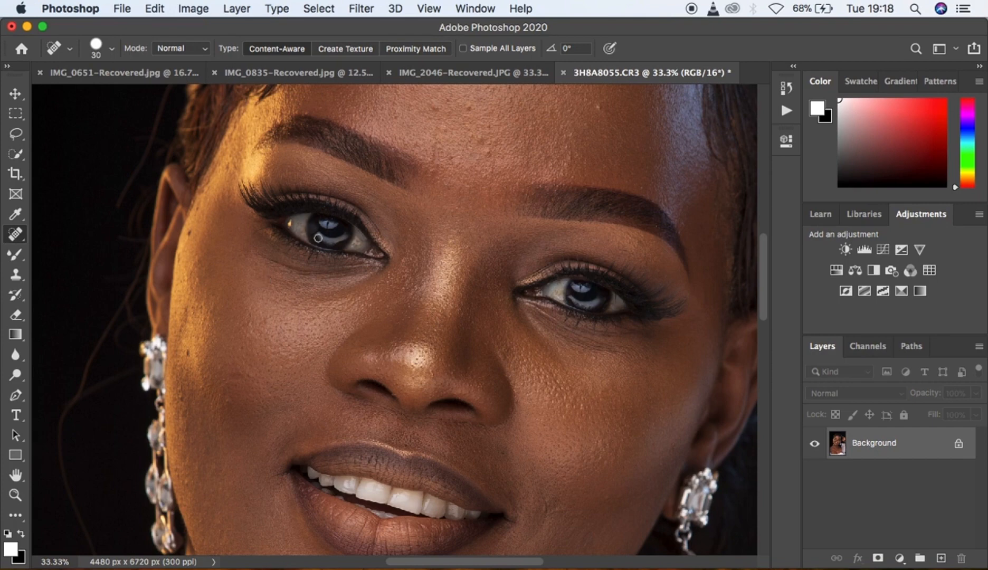
# Step: Remove blemishes on the forehead, nose and earring-side cheek of the Background layer with the Spot Healing Brush
pyautogui.click(21, 237)
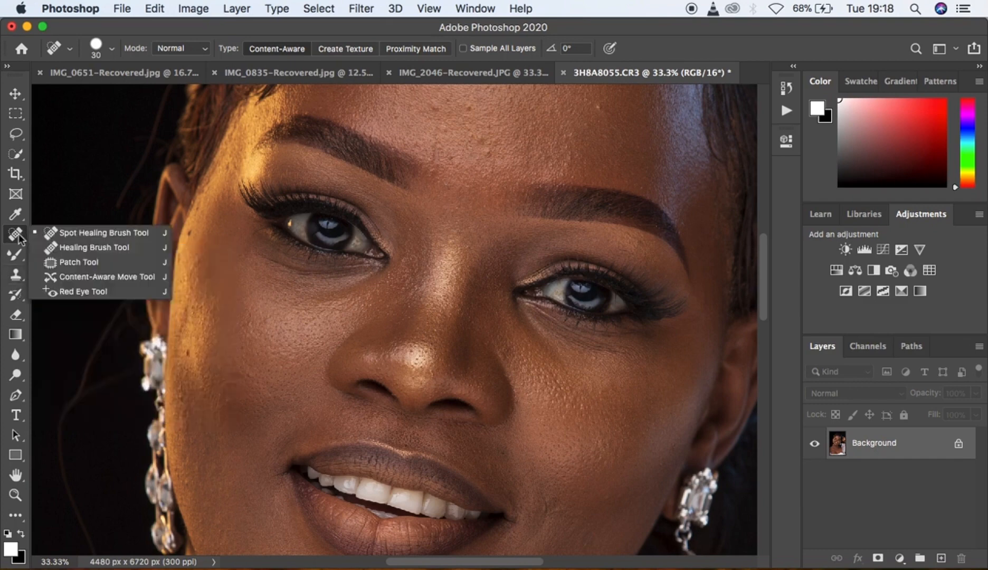
pyautogui.click(67, 235)
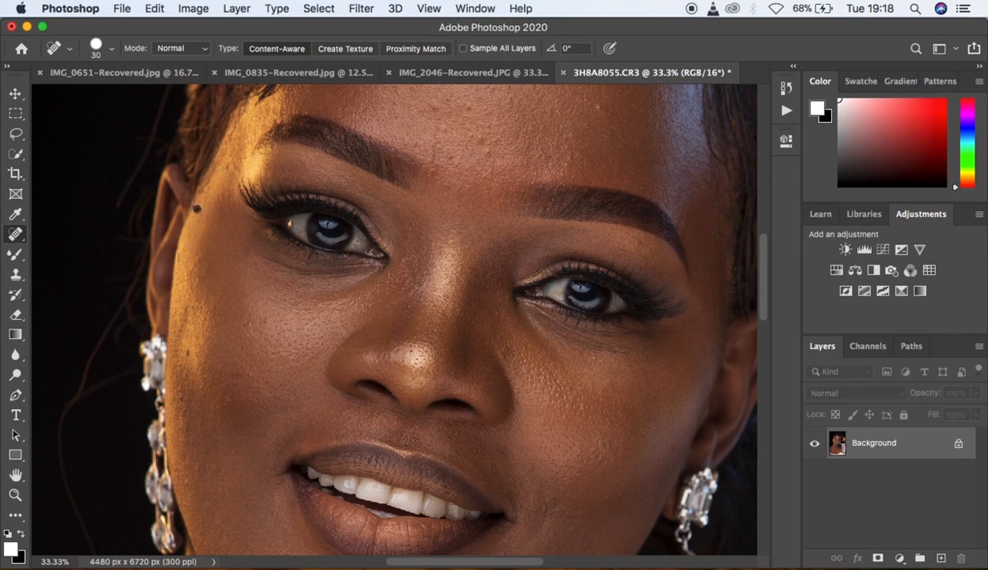
pyautogui.click(230, 167)
pyautogui.click(599, 106)
pyautogui.moveTo(608, 115); pyautogui.dragTo(601, 109)
pyautogui.click(505, 352)
pyautogui.click(504, 358)
pyautogui.click(189, 354)
pyautogui.click(188, 354)
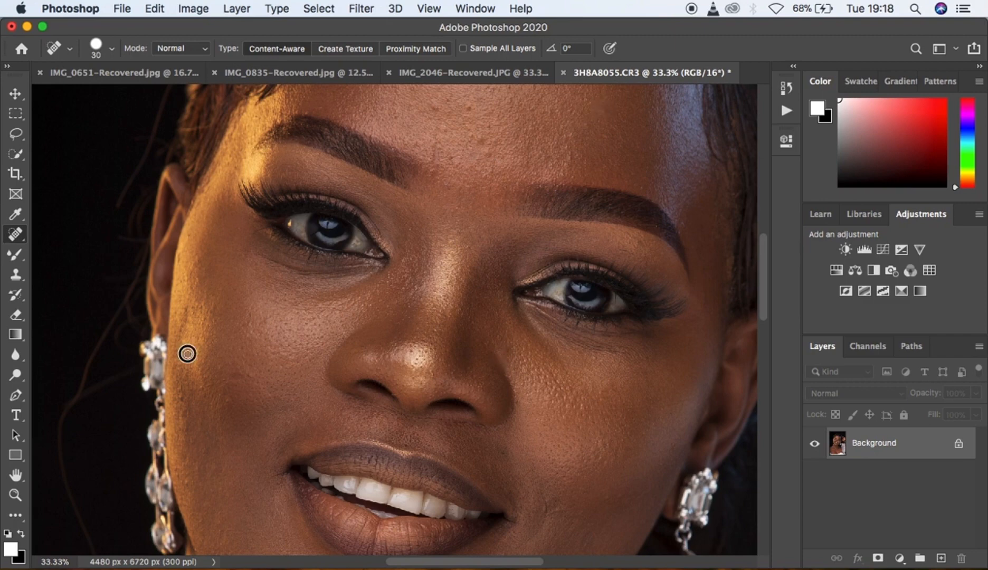
pyautogui.click(199, 389)
# Step: Duplicate the Background layer and heal the remaining dark spots on the cheek beside the mouth
pyautogui.press('super+j')
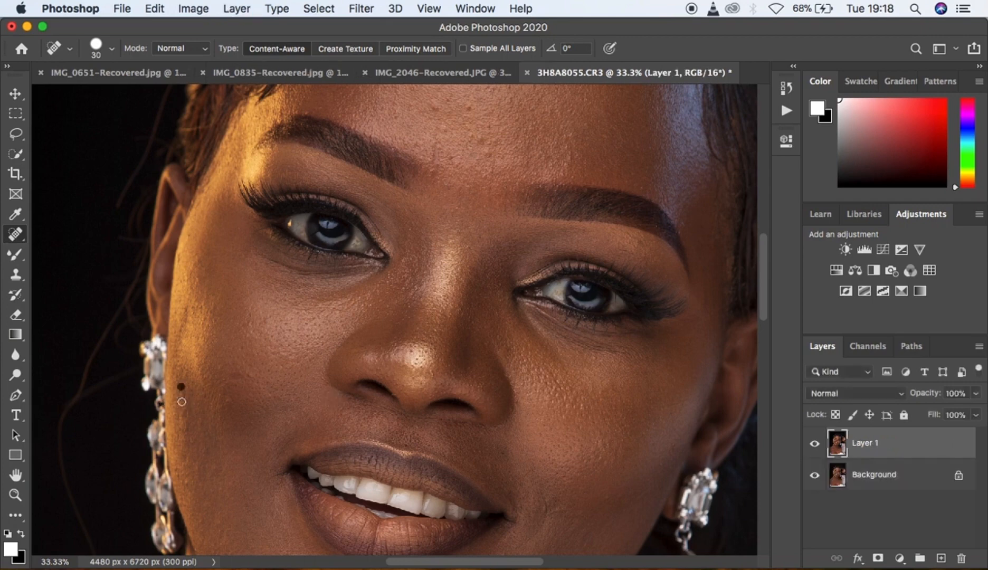
pyautogui.click(228, 402)
pyautogui.click(251, 373)
pyautogui.click(235, 372)
pyautogui.click(243, 377)
# Step: Inspect the healed face from further out and check the image's colour mode and bits per channel
pyautogui.press('super+minus')
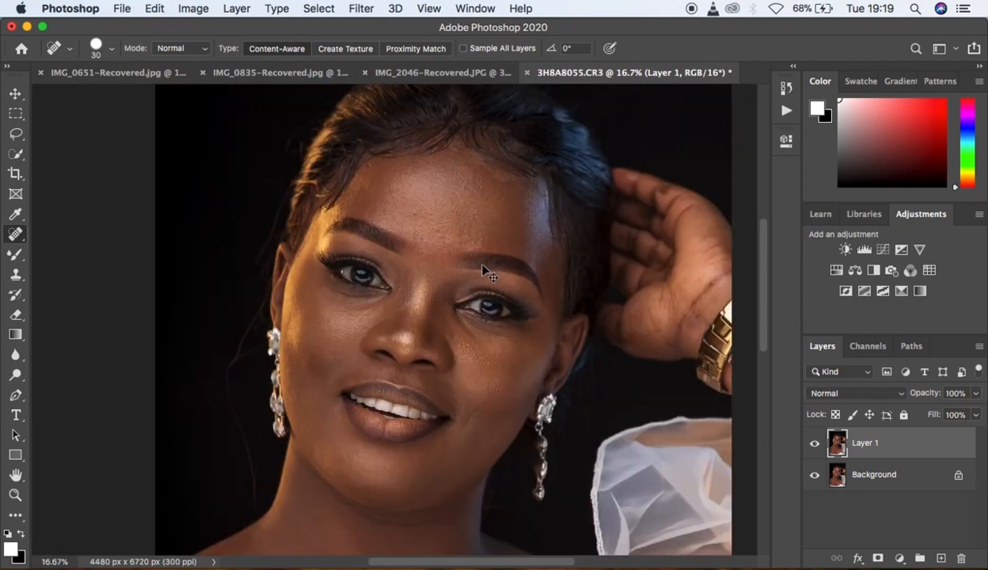
pyautogui.press('super+minus')
pyautogui.press('super+plus')
pyautogui.press('super+plus')
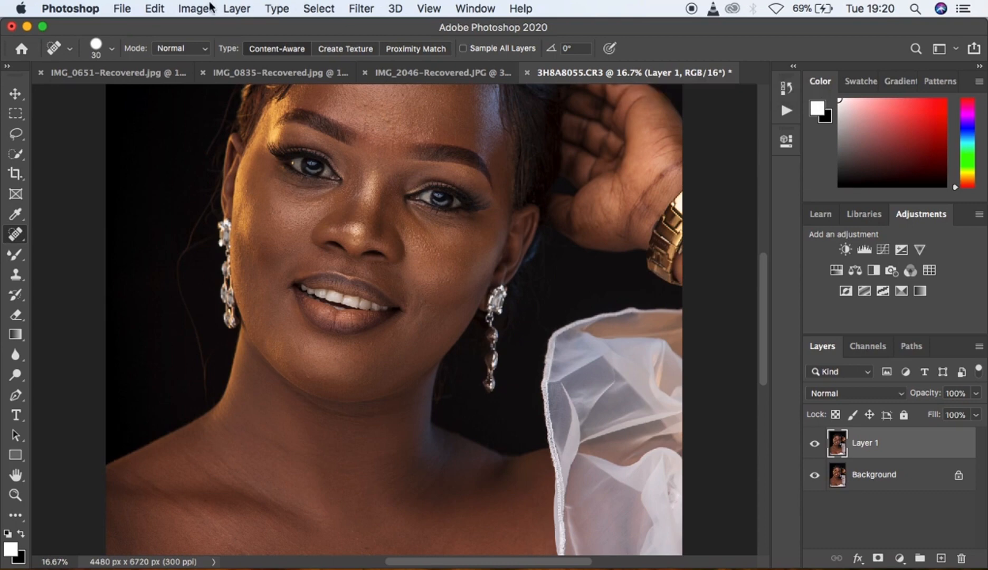
pyautogui.click(192, 9)
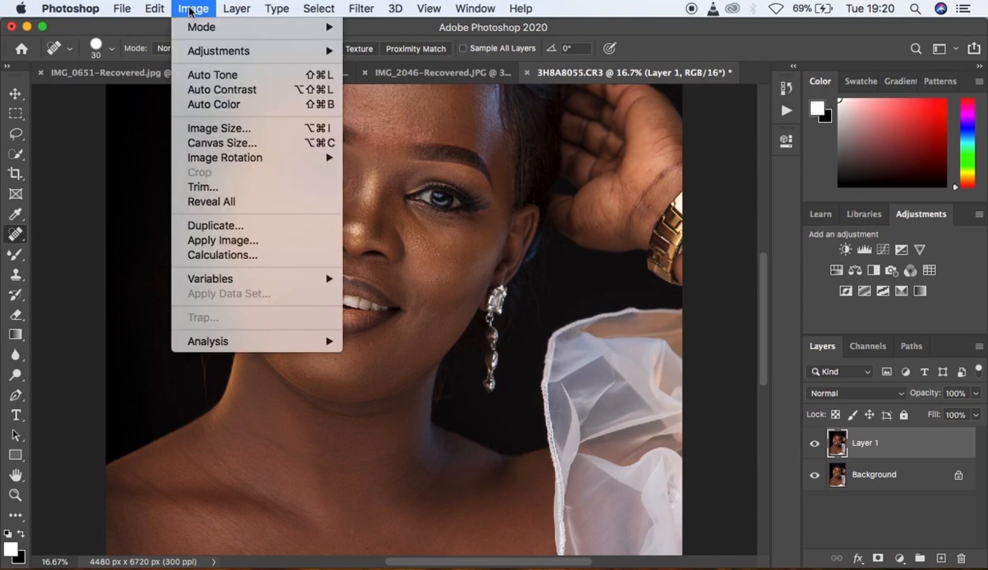
pyautogui.moveTo(220, 27)
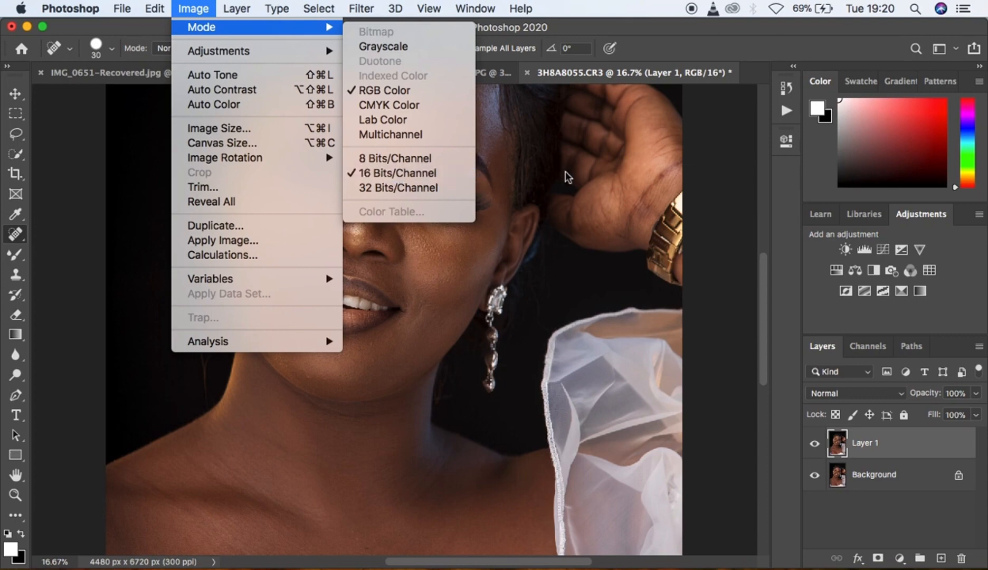
pyautogui.click(685, 266)
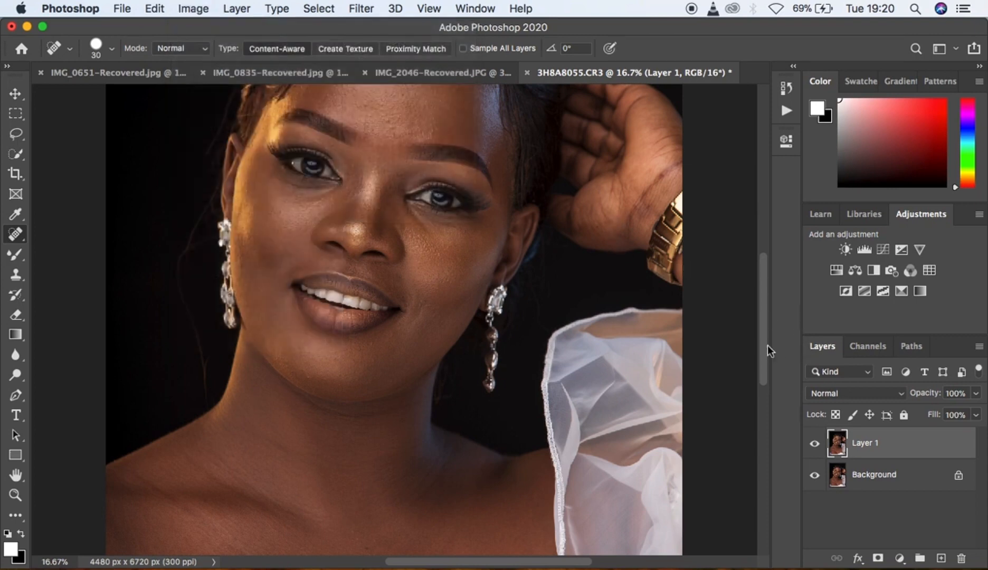
# Step: Merge the healed copy down into the Background layer
pyautogui.press('super+e')
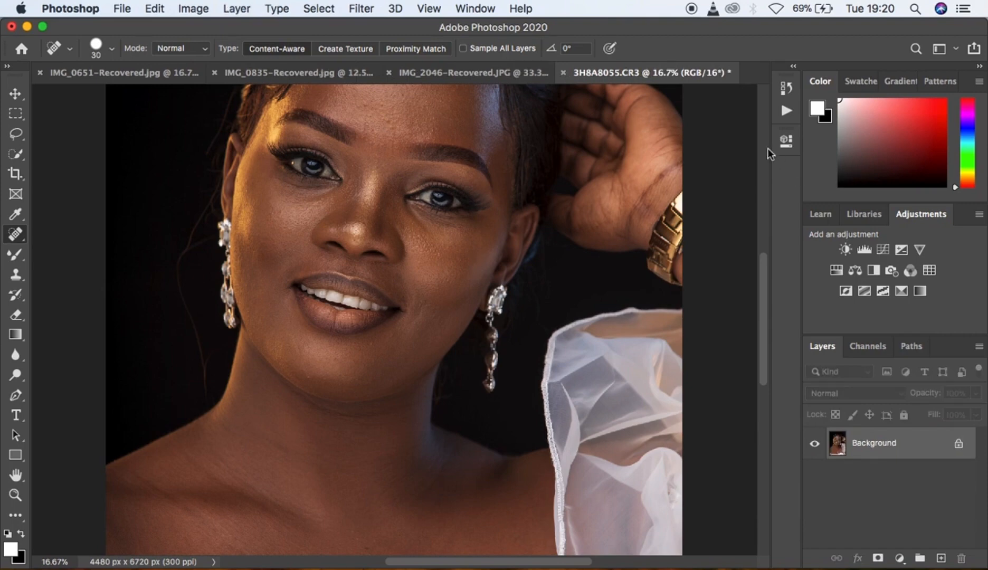
# Step: Review the recorded actions in the retouching set, comparing the 8-bit and 16-bit frequency separation actions
pyautogui.click(787, 110)
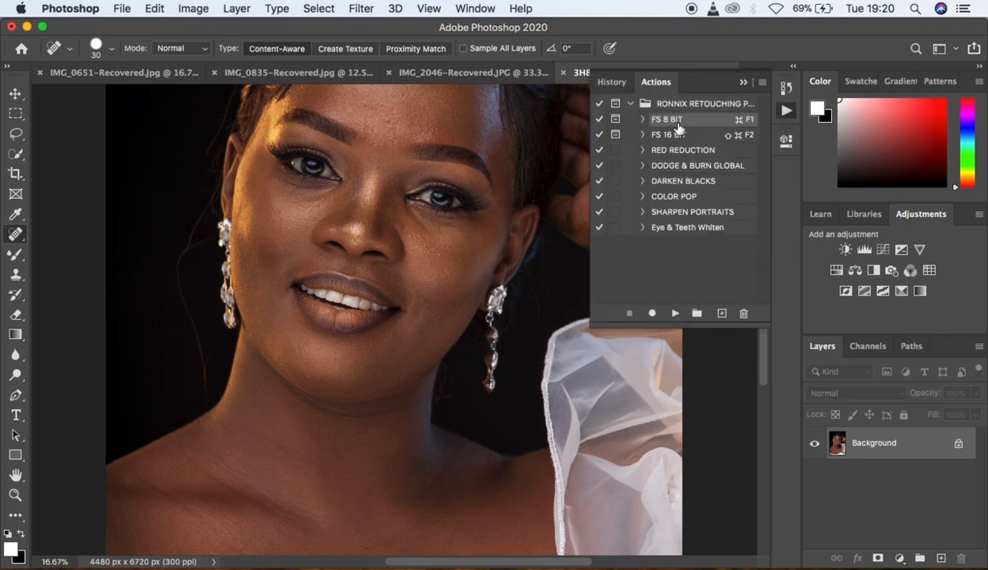
pyautogui.click(746, 83)
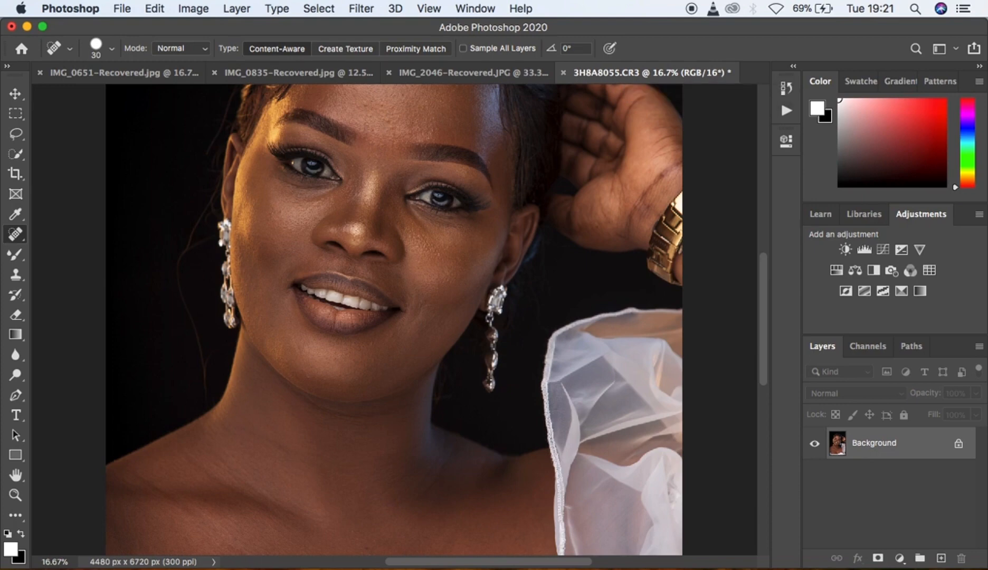
pyautogui.click(785, 111)
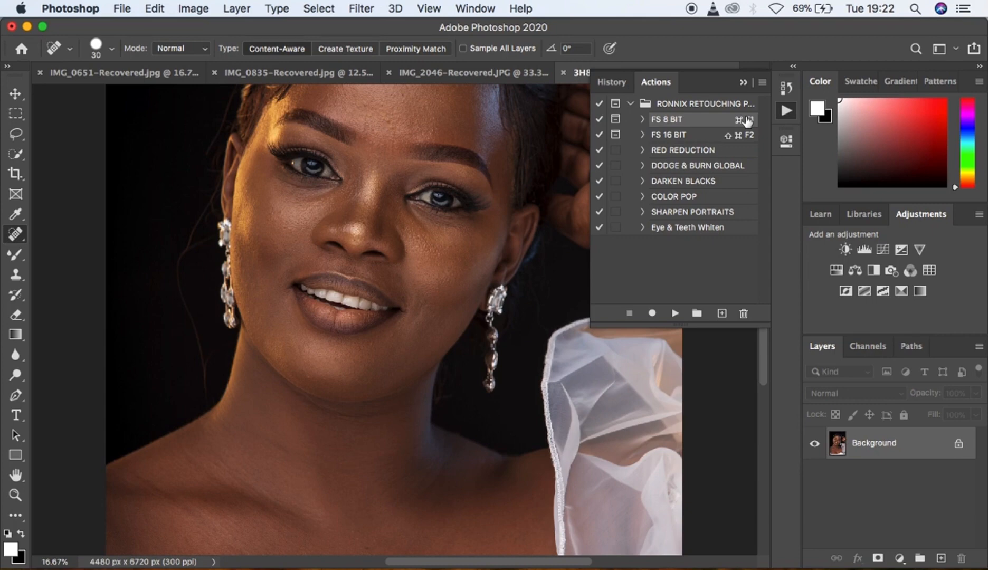
pyautogui.click(744, 83)
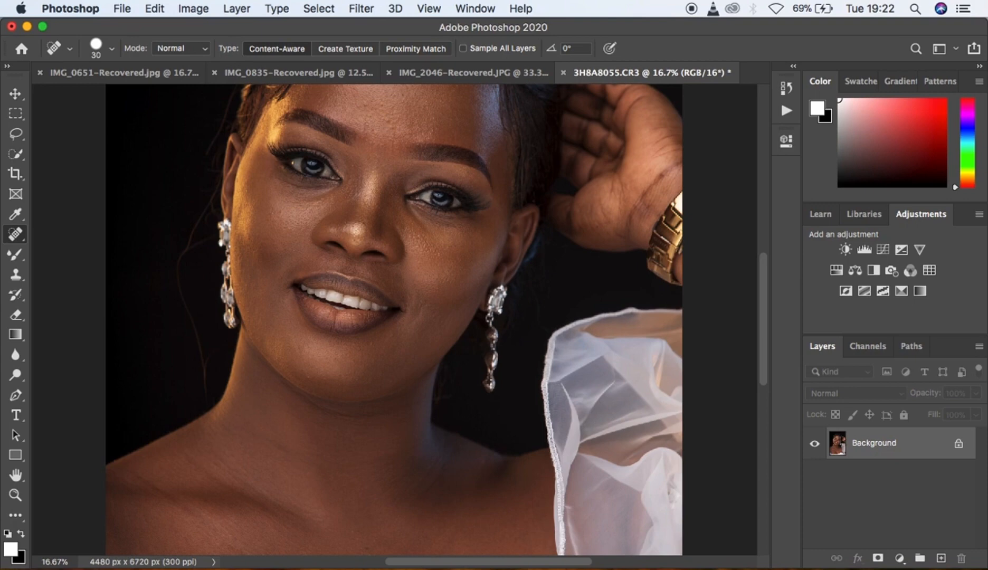
# Step: Run the FS 16 BIT action on the Background layer to start frequency separation
pyautogui.click(786, 112)
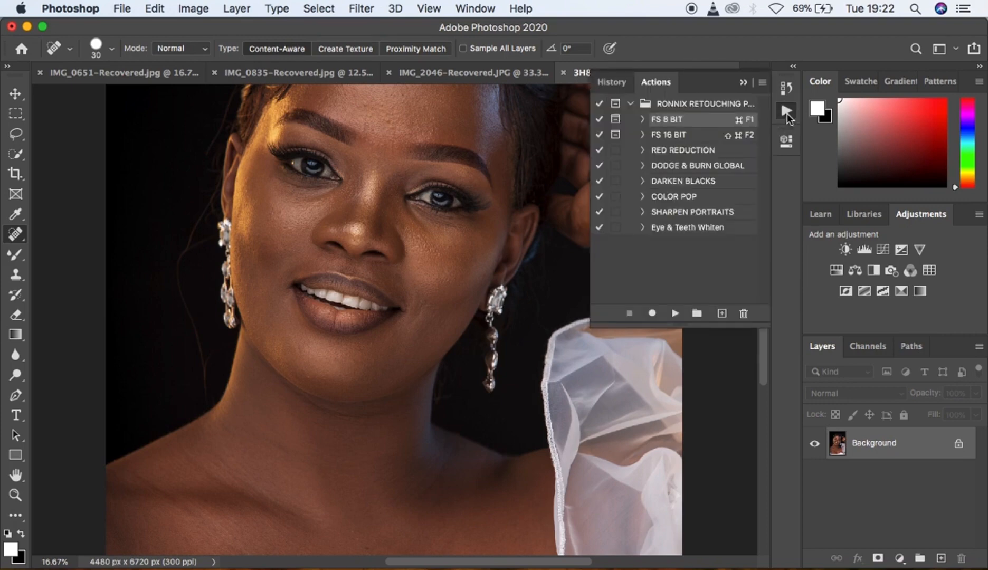
pyautogui.click(694, 136)
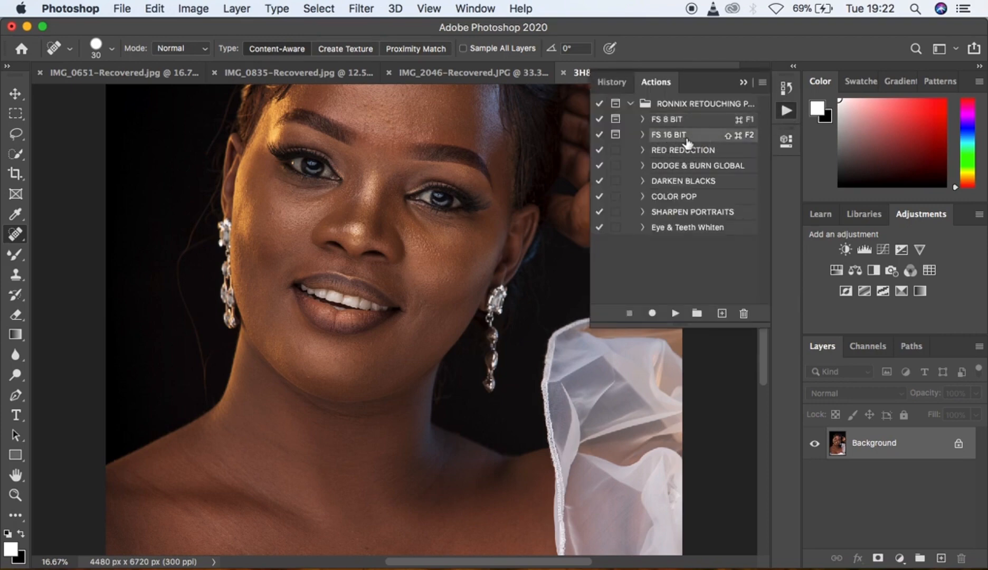
pyautogui.click(743, 82)
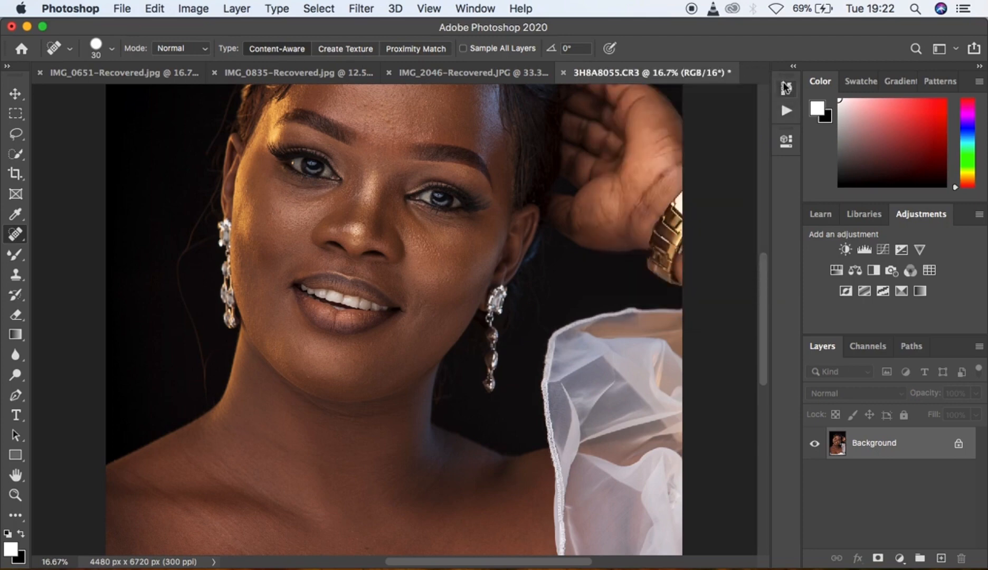
pyautogui.click(785, 112)
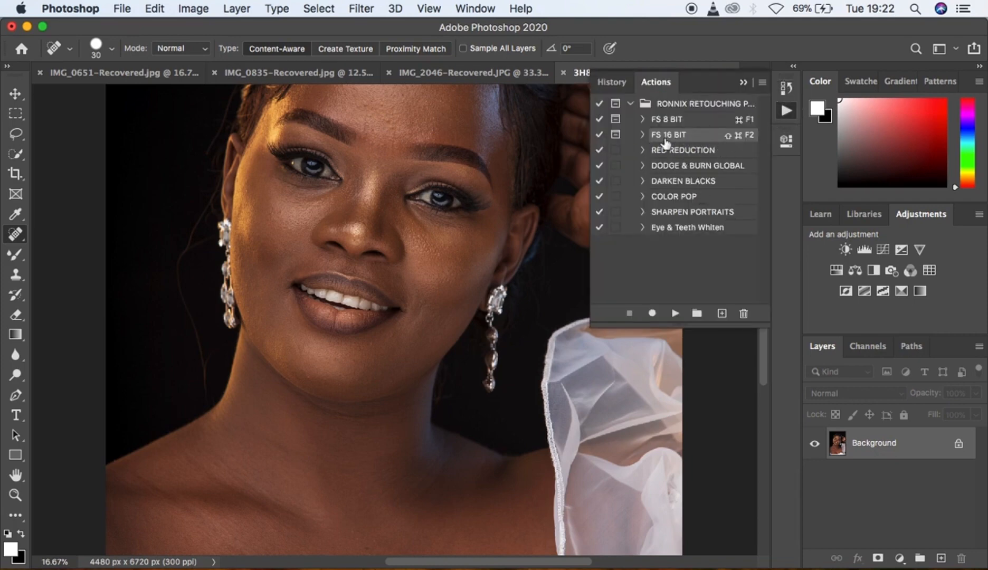
pyautogui.click(675, 315)
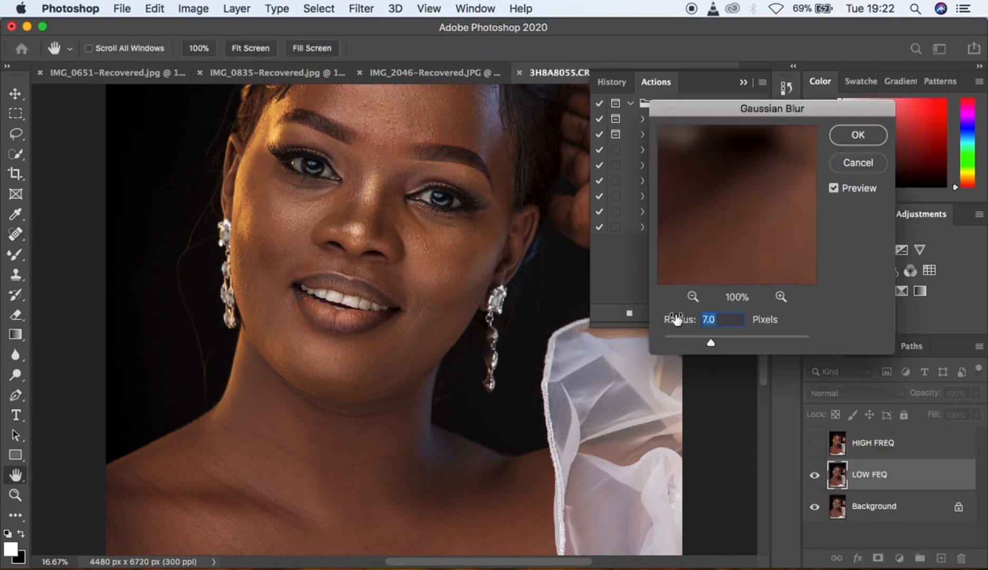
# Step: Lower the Gaussian Blur radius to 0.1 pixels and show the eyes and nose in its preview at 25%
pyautogui.moveTo(711, 343); pyautogui.dragTo(640, 332)
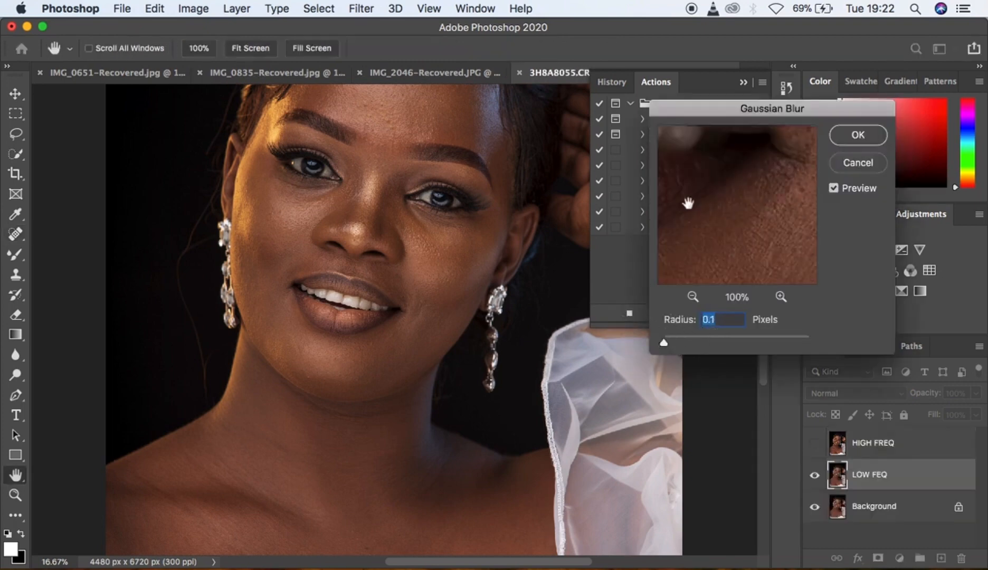
pyautogui.moveTo(768, 105); pyautogui.dragTo(770, 87)
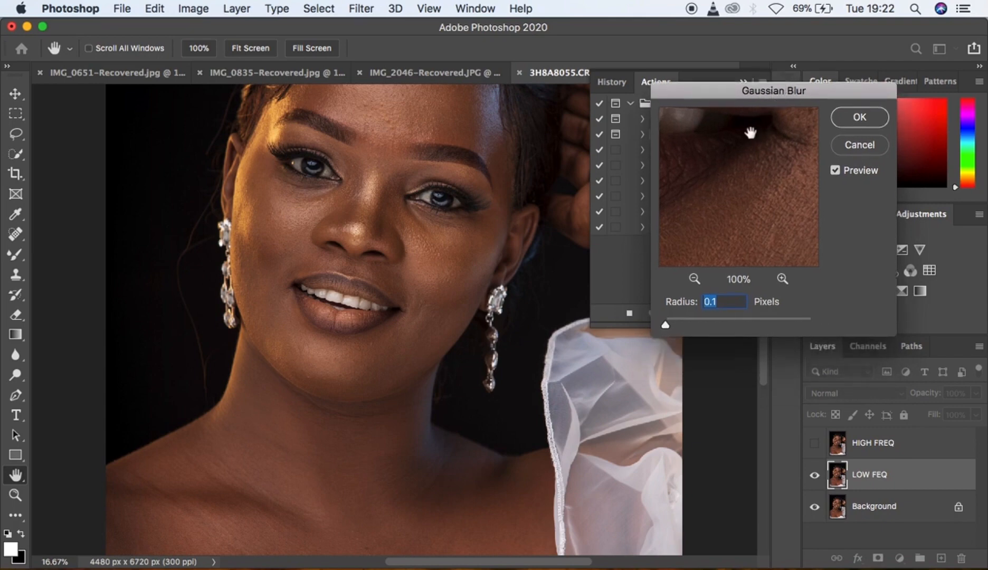
pyautogui.click(694, 280)
pyautogui.click(694, 280)
pyautogui.moveTo(702, 232); pyautogui.dragTo(742, 259)
pyautogui.moveTo(751, 199); pyautogui.dragTo(760, 159)
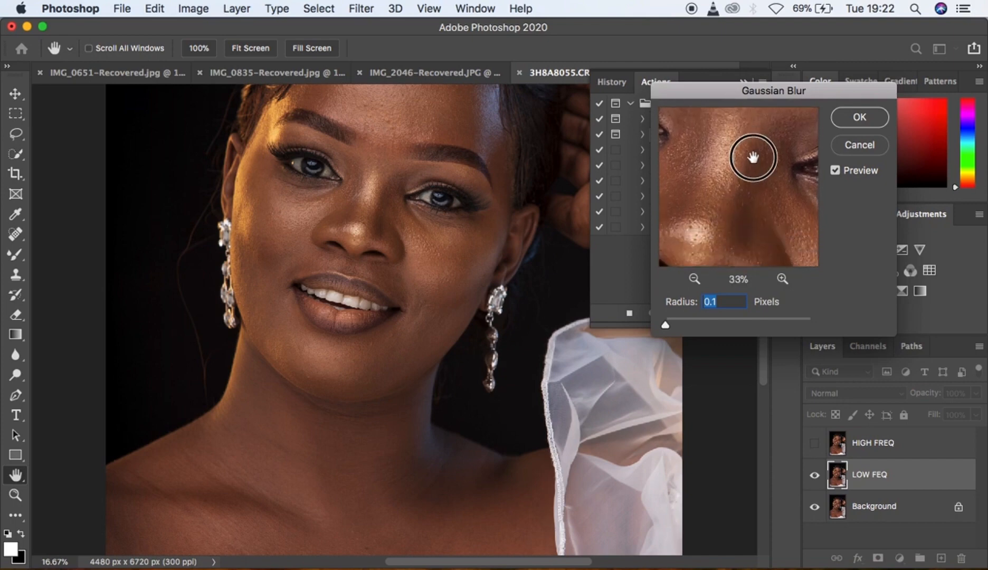
pyautogui.click(694, 280)
pyautogui.moveTo(740, 212); pyautogui.dragTo(738, 252)
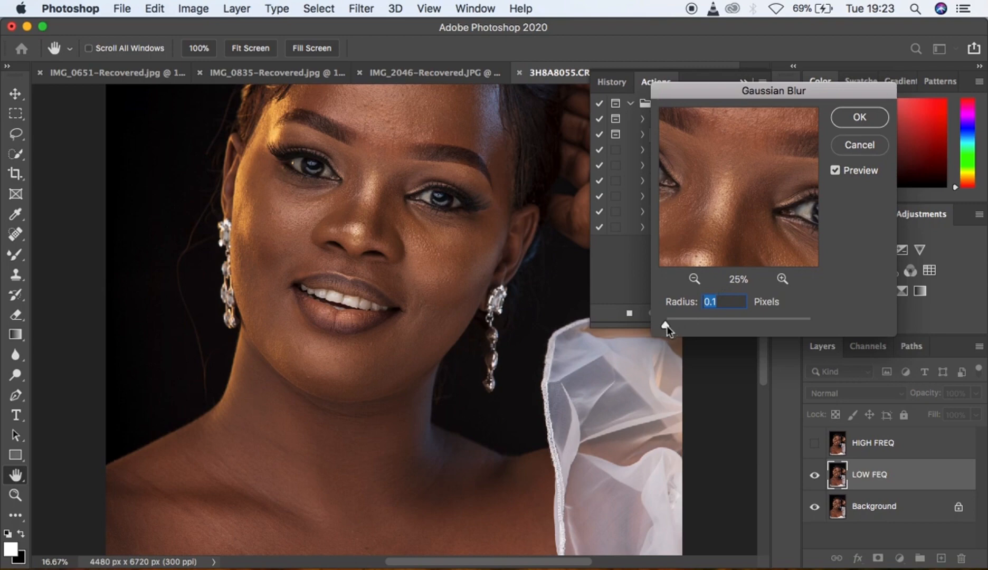
# Step: Raise the Gaussian Blur radius to 2.0 and then 4.1 pixels, comparing the skin texture in the preview
pyautogui.moveTo(666, 327); pyautogui.dragTo(680, 325)
pyautogui.moveTo(721, 224); pyautogui.dragTo(715, 173)
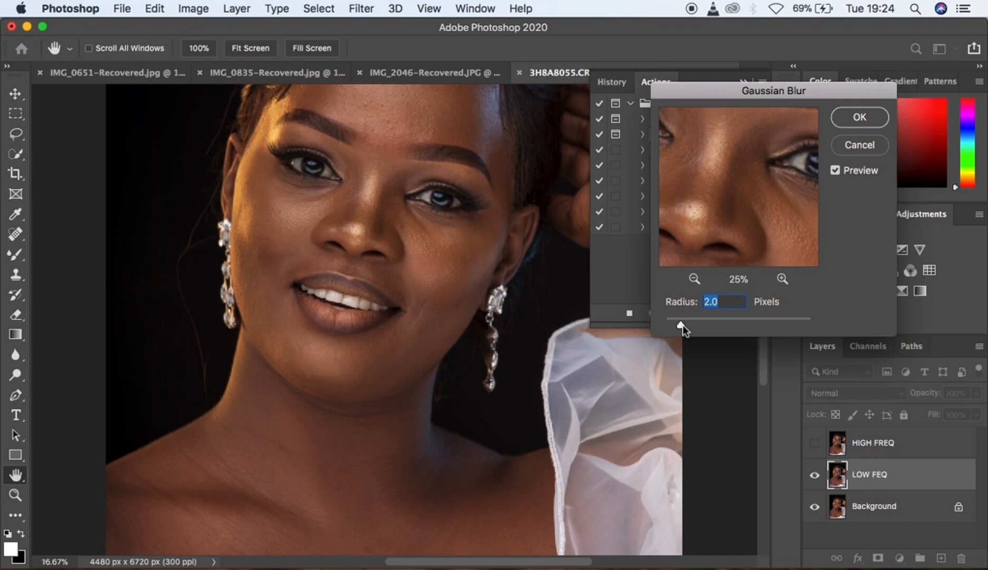
pyautogui.moveTo(682, 326); pyautogui.dragTo(691, 324)
pyautogui.moveTo(696, 327); pyautogui.dragTo(698, 326)
pyautogui.moveTo(717, 211); pyautogui.dragTo(721, 177)
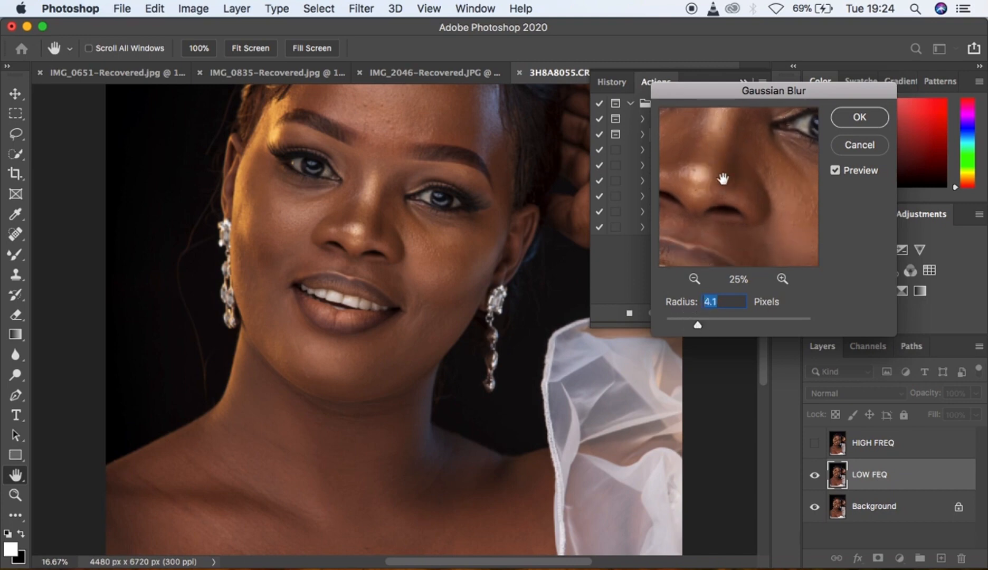
# Step: Set the Gaussian Blur radius to 8.0 pixels, check the preview across the face, and apply it to the LOW FEQ layer
pyautogui.moveTo(698, 326); pyautogui.dragTo(702, 326)
pyautogui.moveTo(706, 325); pyautogui.dragTo(710, 326)
pyautogui.moveTo(712, 325); pyautogui.dragTo(717, 326)
pyautogui.moveTo(750, 166); pyautogui.dragTo(697, 104)
pyautogui.moveTo(740, 218); pyautogui.dragTo(792, 157)
pyautogui.moveTo(712, 153); pyautogui.dragTo(774, 239)
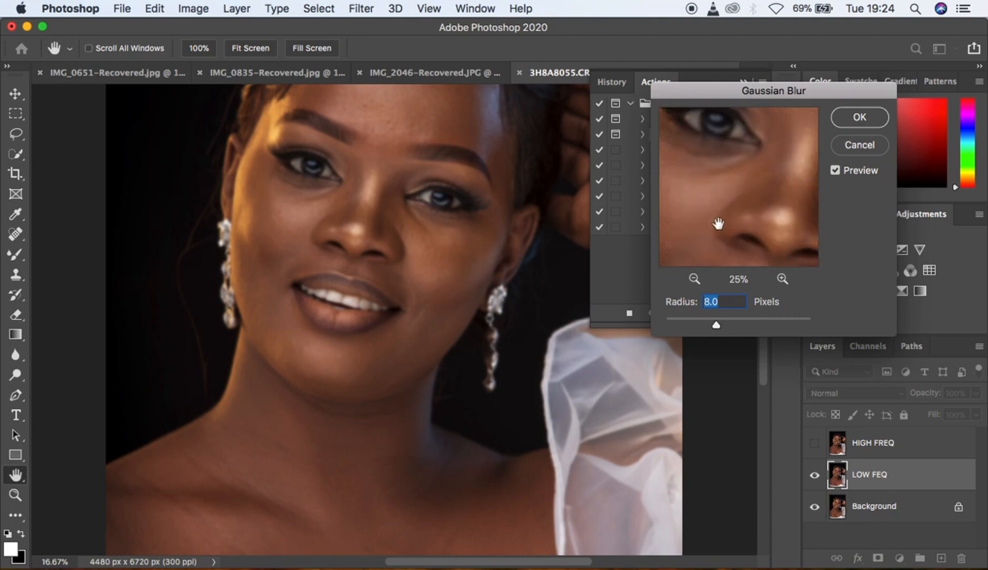
pyautogui.moveTo(749, 191); pyautogui.dragTo(730, 201)
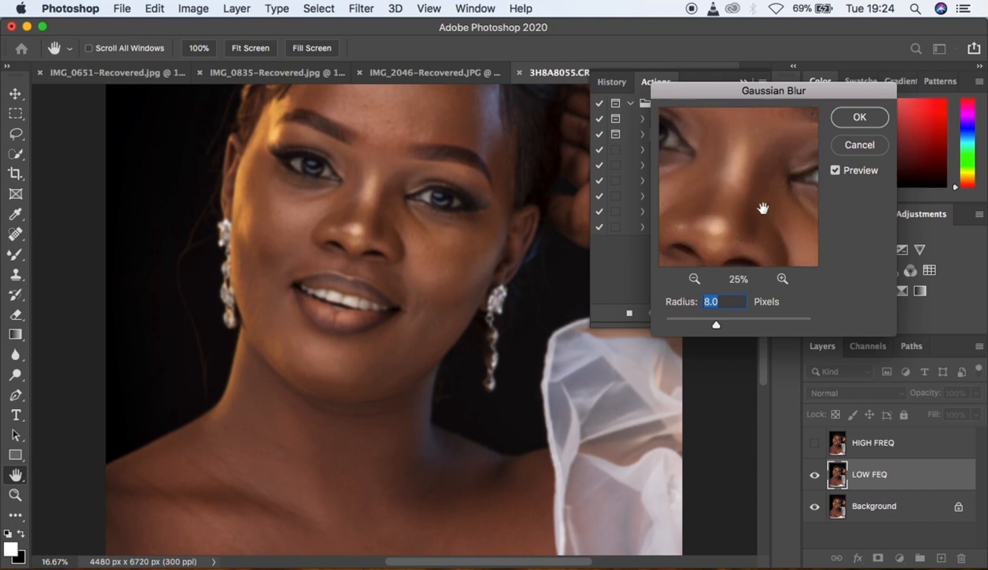
pyautogui.click(857, 123)
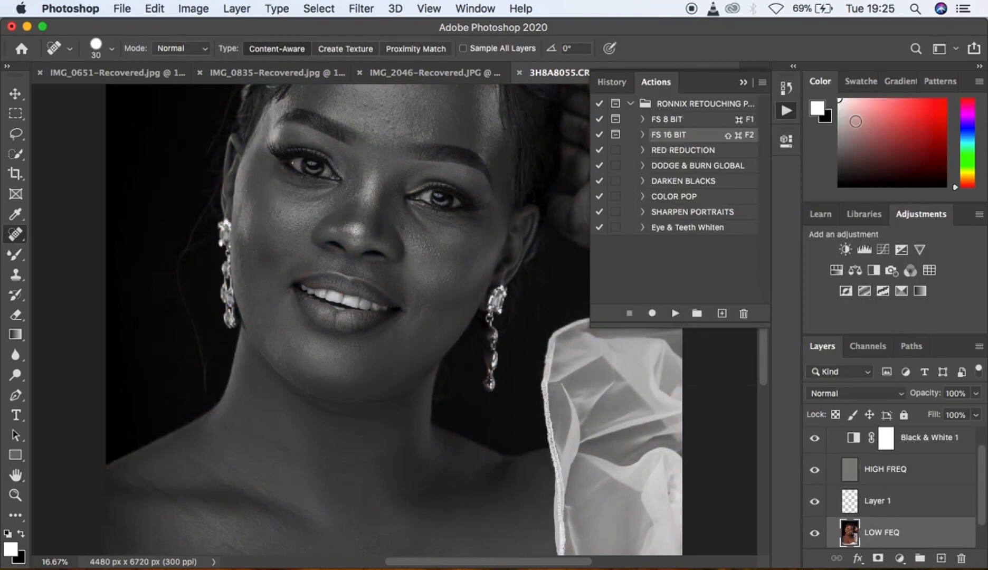
pyautogui.click(744, 83)
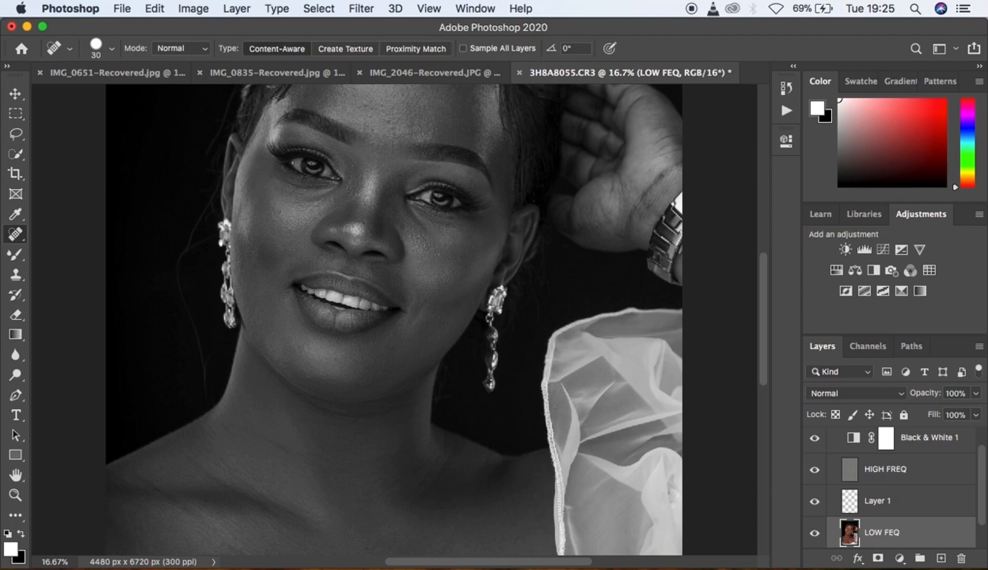
# Step: Activate the Mixer Brush tool and go through its brush load and Wet settings
pyautogui.click(16, 256)
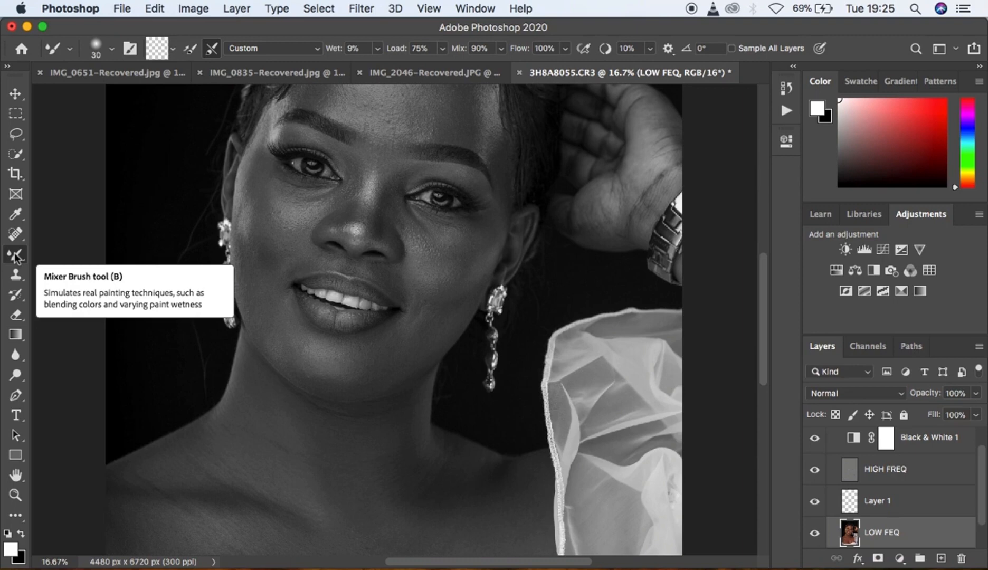
pyautogui.rightClick(17, 257)
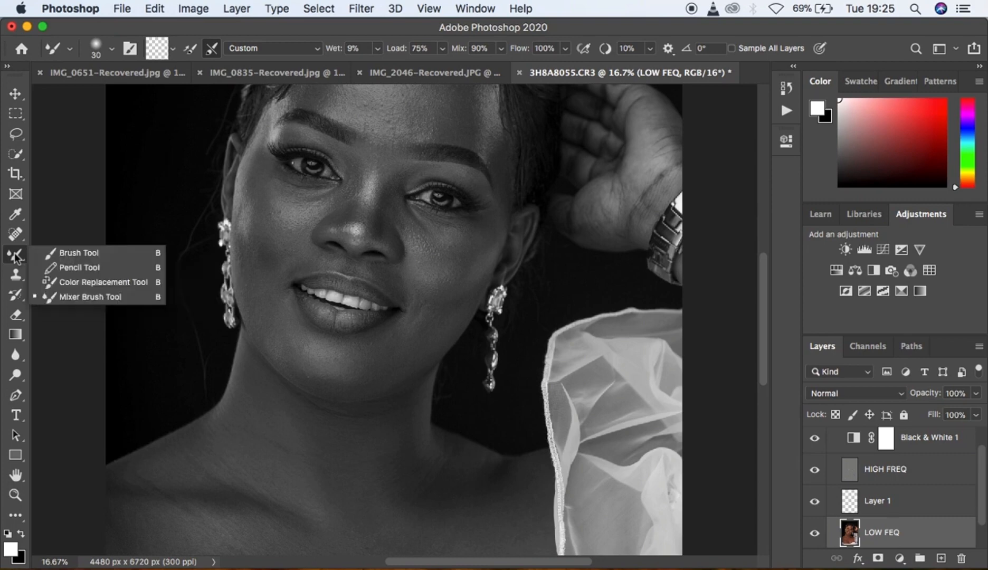
pyautogui.click(82, 298)
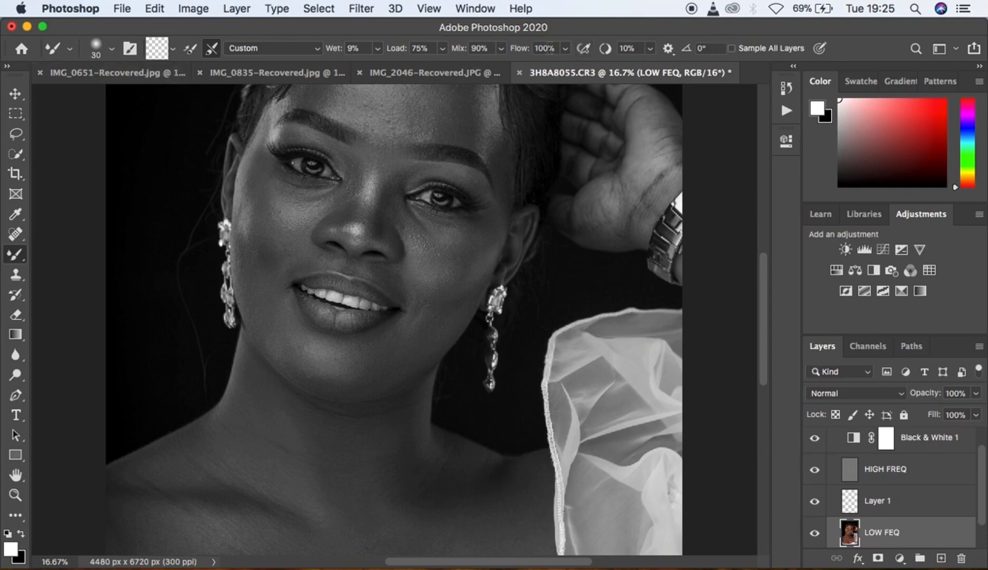
pyautogui.click(190, 49)
pyautogui.click(173, 51)
pyautogui.click(185, 78)
pyautogui.click(377, 49)
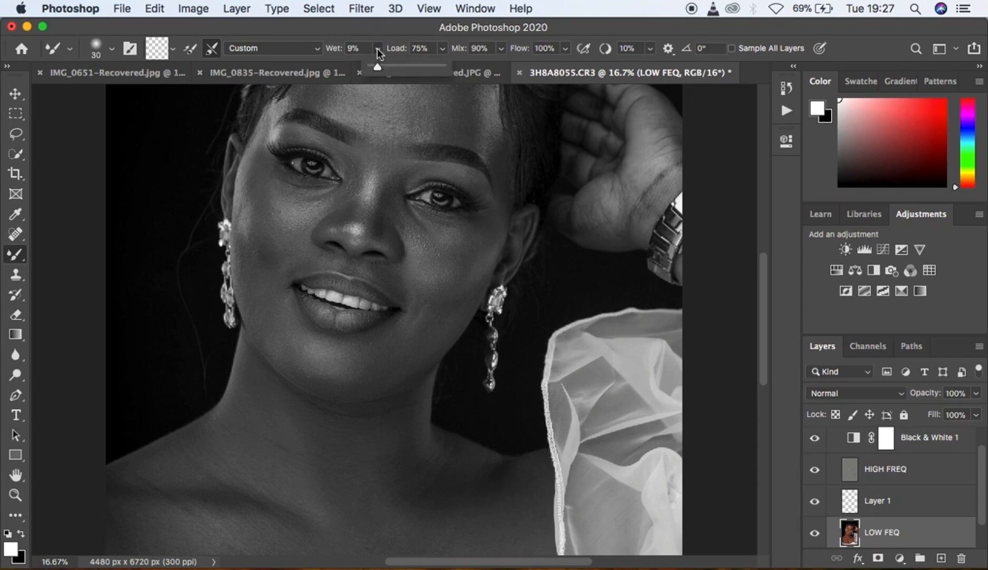
# Step: Hide the Black & White 1 layer, and set the Mixer Brush to 34% Wet with a size of 400
pyautogui.click(815, 440)
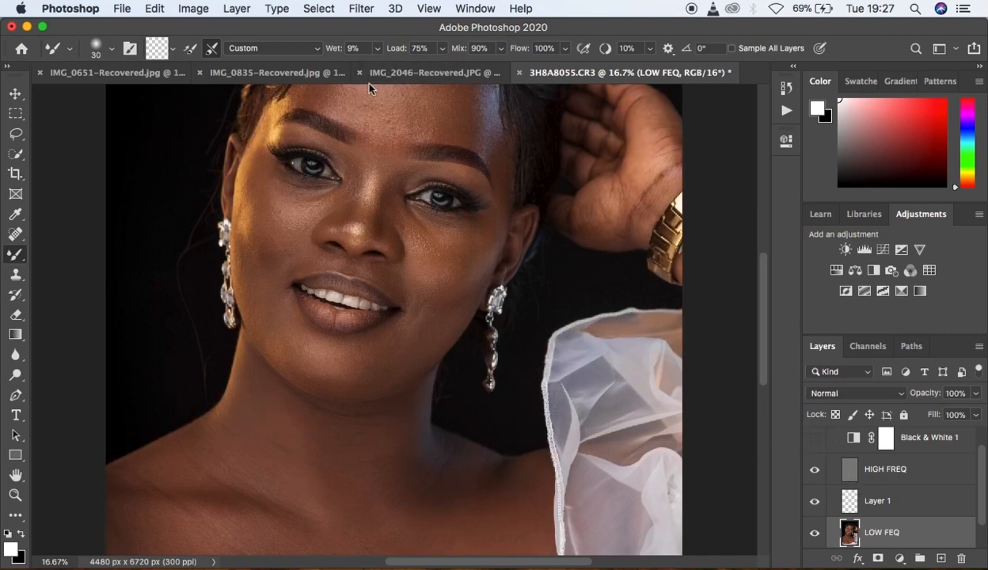
pyautogui.click(378, 49)
pyautogui.press(']')
pyautogui.press(']')
pyautogui.press(']')
pyautogui.press(']')
pyautogui.press(']')
pyautogui.press(']')
pyautogui.press(']')
pyautogui.press(']')
pyautogui.press(']')
pyautogui.press(']')
pyautogui.press(']')
pyautogui.press(']')
pyautogui.press(']')
pyautogui.press(']')
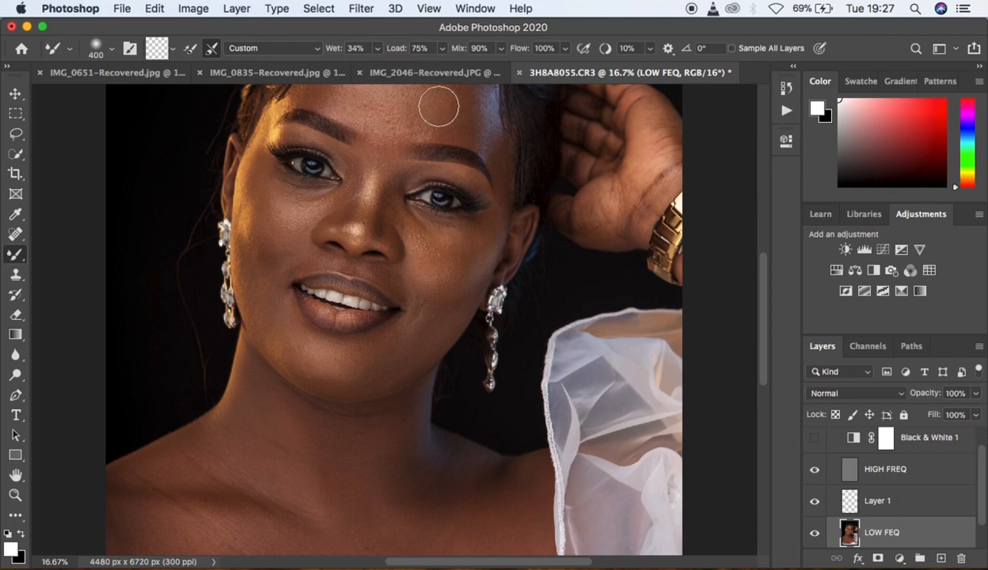
# Step: Blend the forehead skin on LOW FEQ with the Mixer Brush and compare it by toggling the FREQ SEP 16 BIT group's visibility
pyautogui.moveTo(439, 106)
pyautogui.mouseDown()
pyautogui.moveTo(401, 114)
pyautogui.moveTo(443, 109)
pyautogui.moveTo(417, 112)
pyautogui.moveTo(444, 99)
pyautogui.moveTo(449, 117)
pyautogui.moveTo(422, 112)
pyautogui.moveTo(442, 117)
pyautogui.moveTo(472, 107)
pyautogui.moveTo(471, 98)
pyautogui.moveTo(488, 122)
pyautogui.mouseUp()
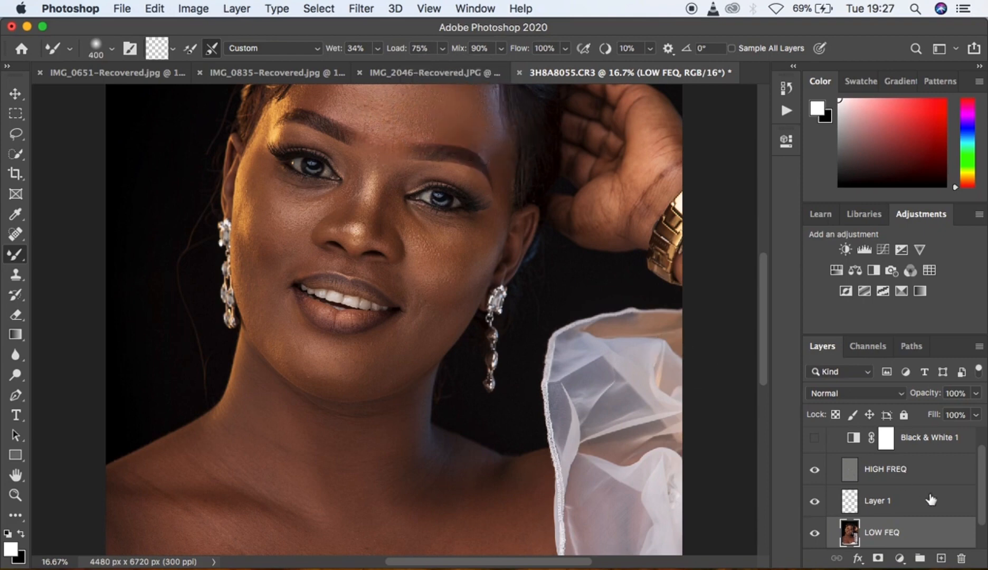
pyautogui.scroll(1, 931, 500)
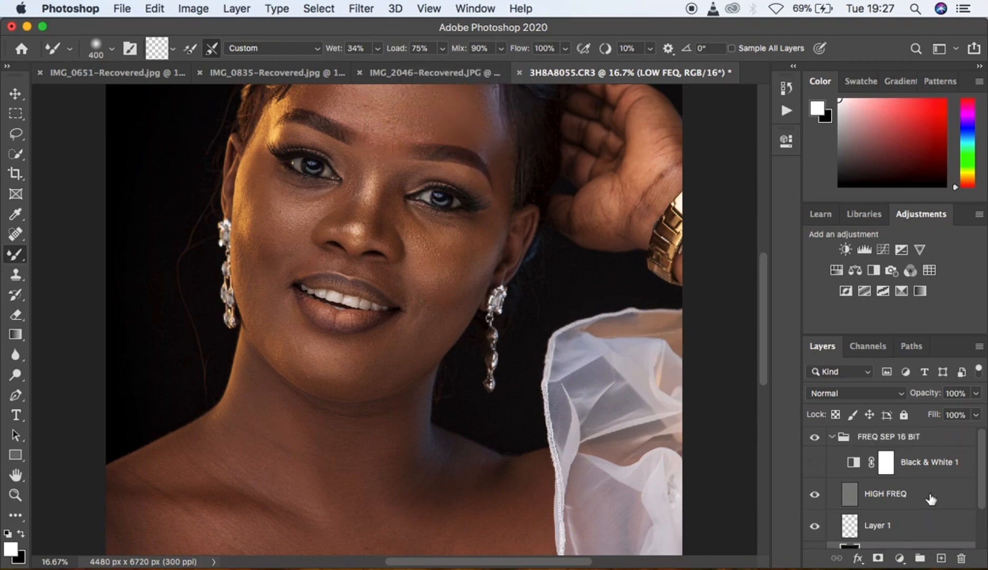
pyautogui.click(815, 437)
pyautogui.click(815, 438)
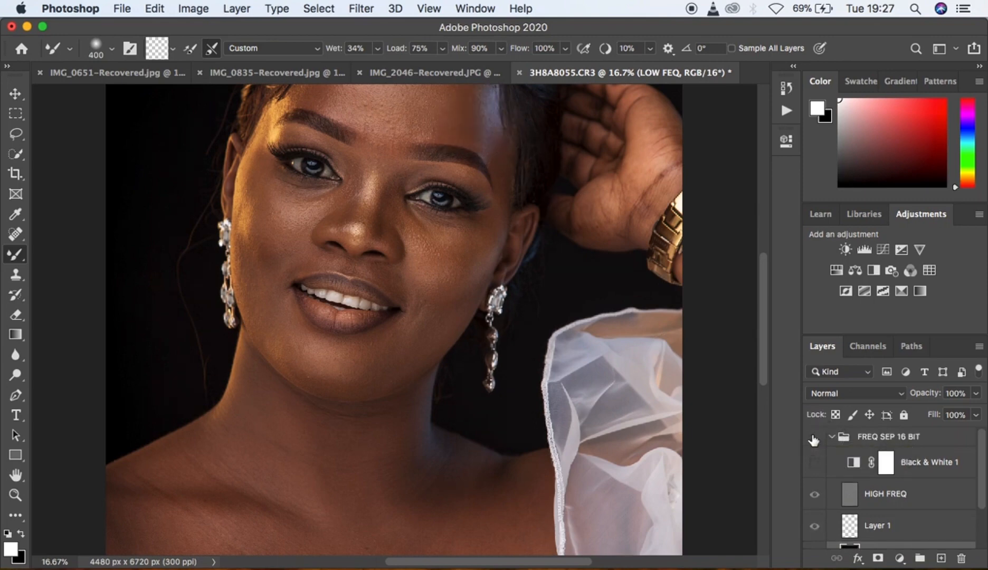
pyautogui.click(814, 439)
pyautogui.click(814, 439)
pyautogui.click(815, 438)
pyautogui.click(815, 438)
# Step: Revert the image history to the Layer Visibility state before the Mixer Brush stroke
pyautogui.click(787, 88)
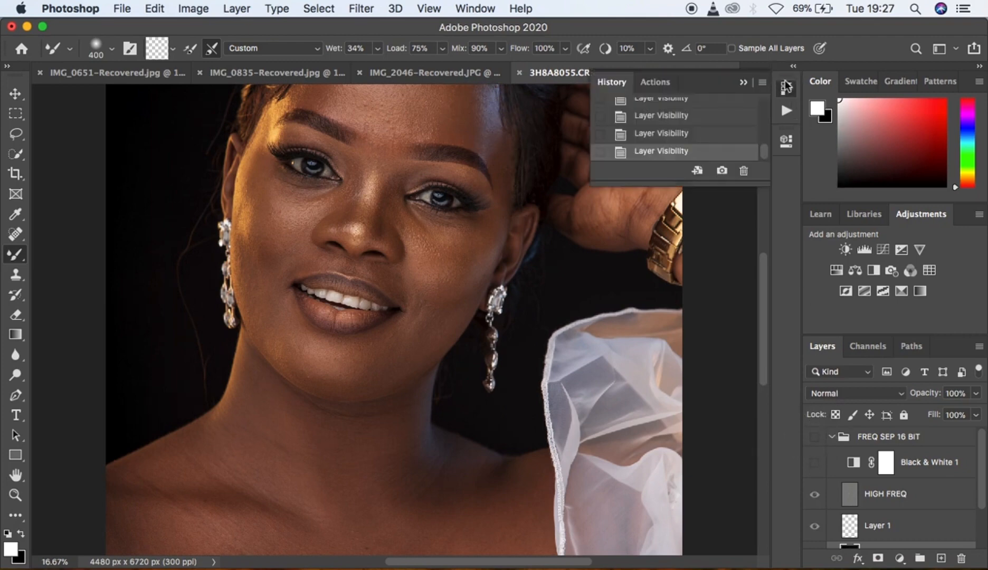
pyautogui.scroll(4, 692, 132)
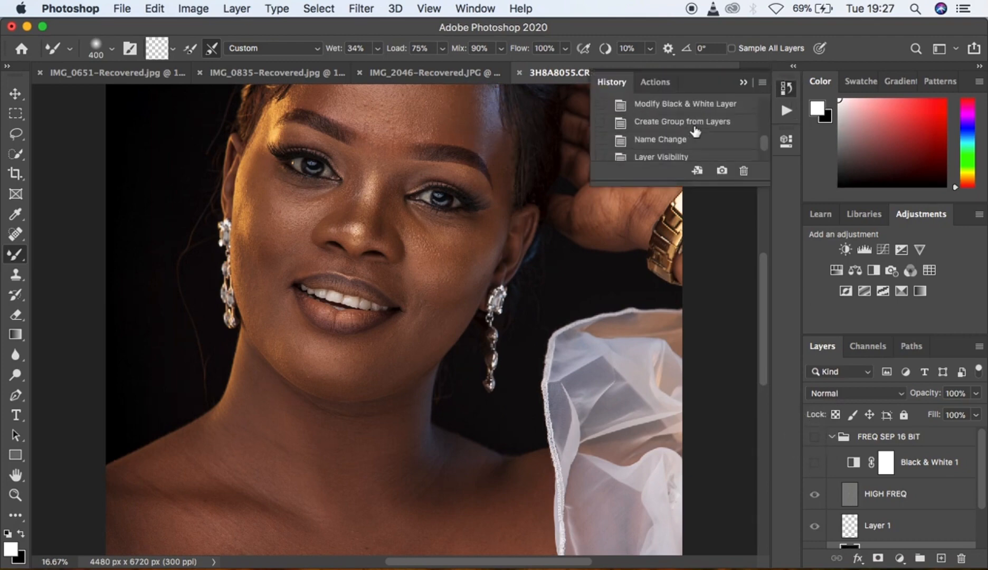
pyautogui.scroll(-2, 673, 129)
pyautogui.click(669, 123)
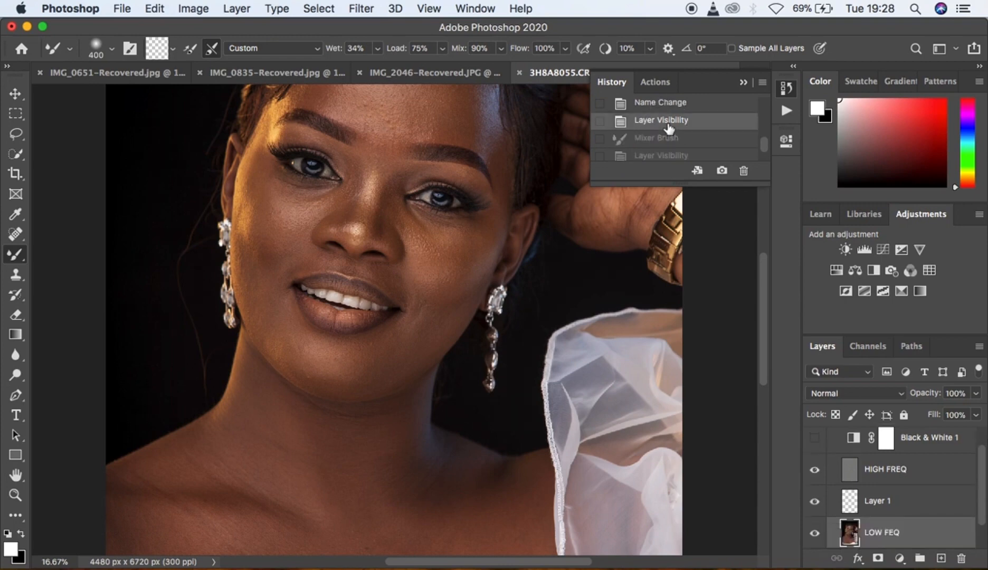
pyautogui.click(743, 84)
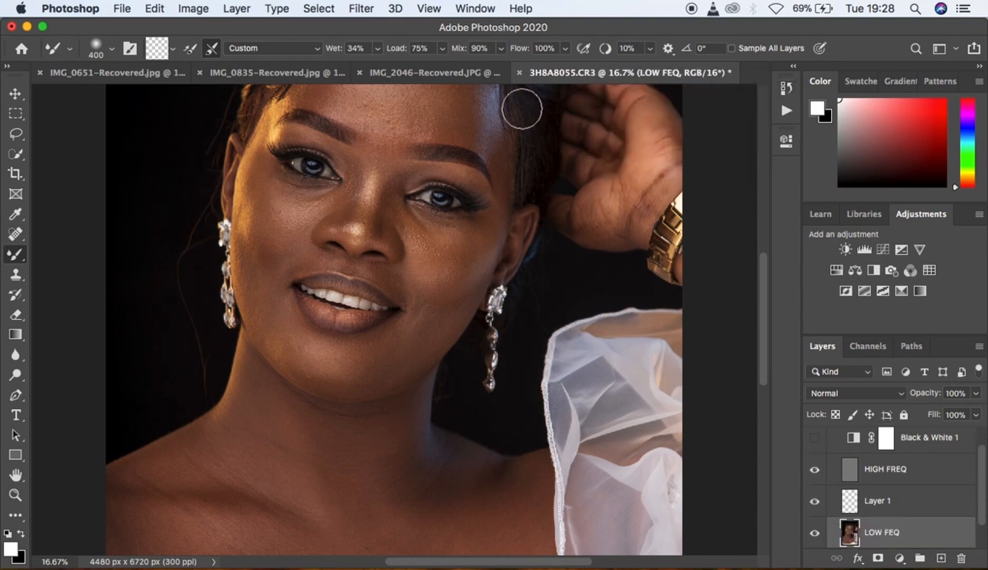
# Step: Set the Mixer Brush's Wet value to 9%
pyautogui.click(377, 49)
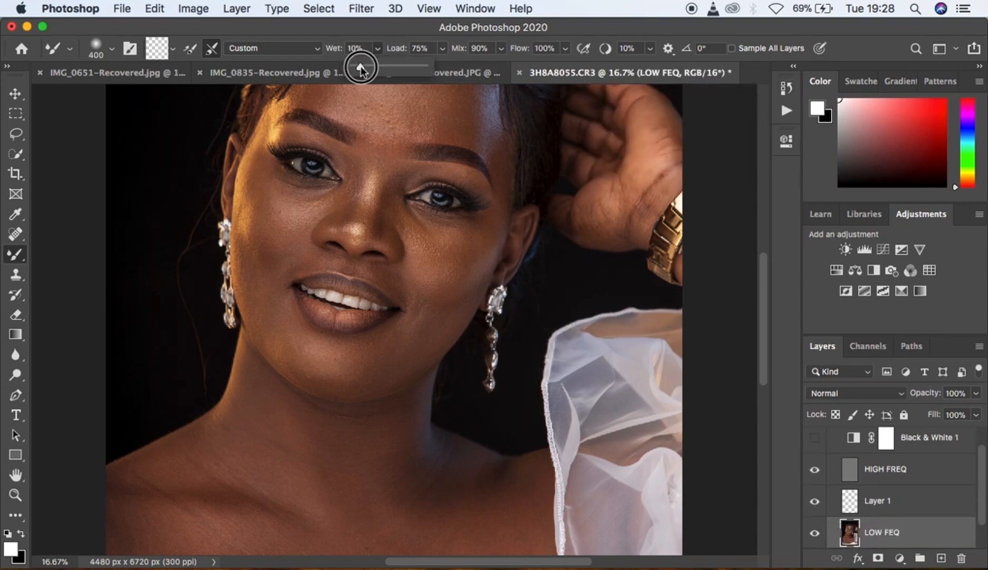
pyautogui.moveTo(361, 68); pyautogui.dragTo(359, 69)
pyautogui.click(360, 66)
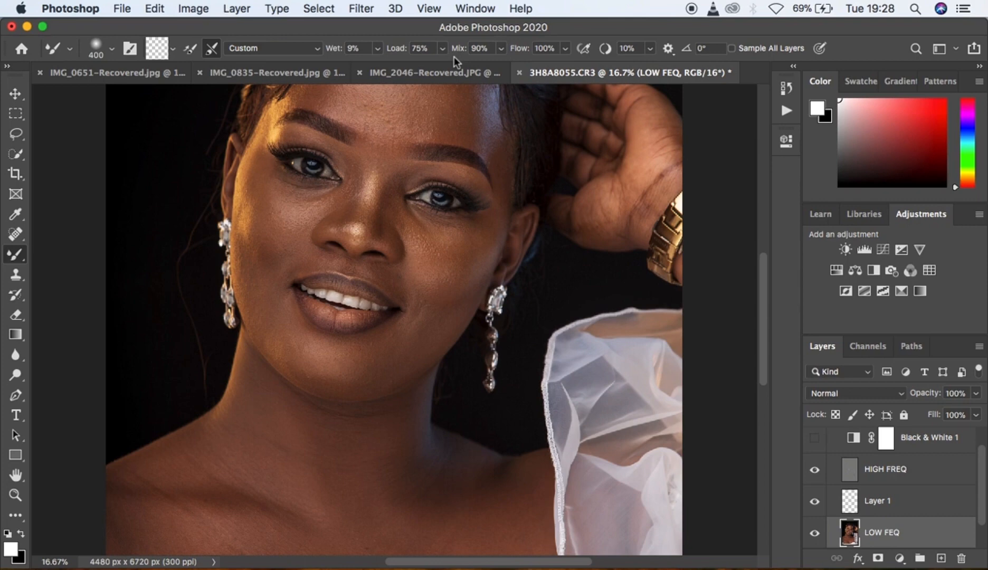
# Step: Try blending the forehead with Sample All Layers enabled, and hide the HIGH FREQ layer to inspect the stroke on LOW FEQ
pyautogui.press('super+minus')
pyautogui.press('super+minus')
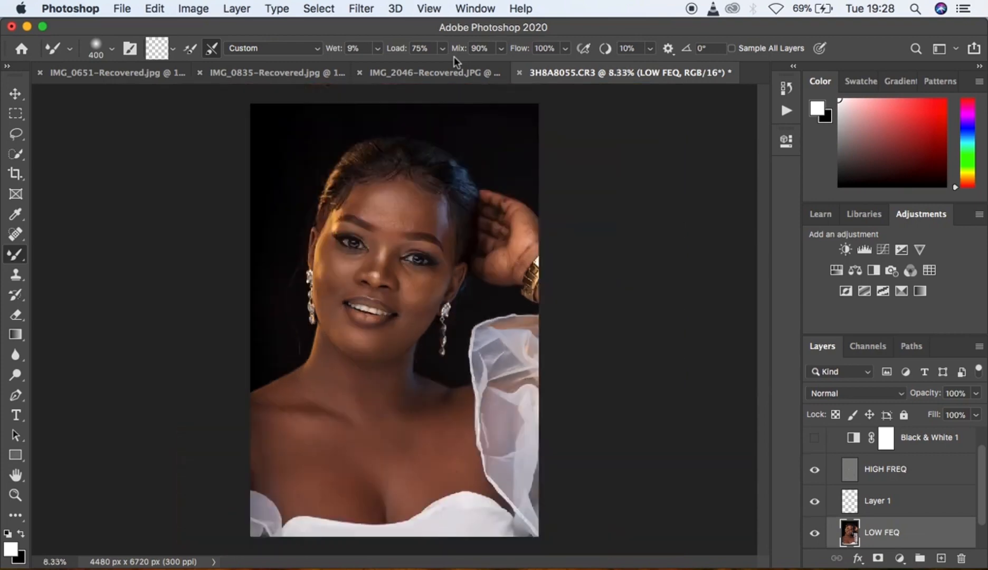
pyautogui.press('super+equal')
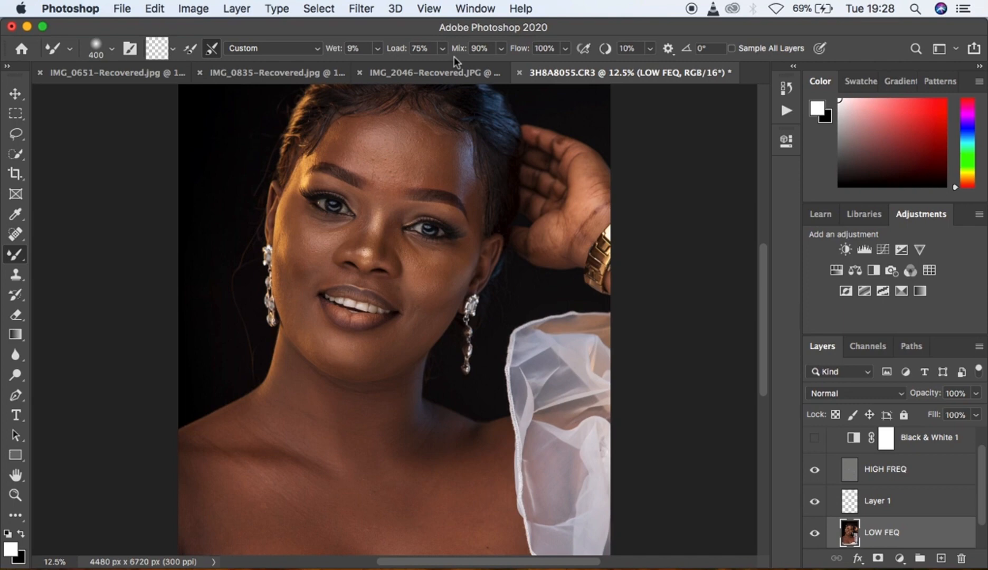
pyautogui.press('super+equal')
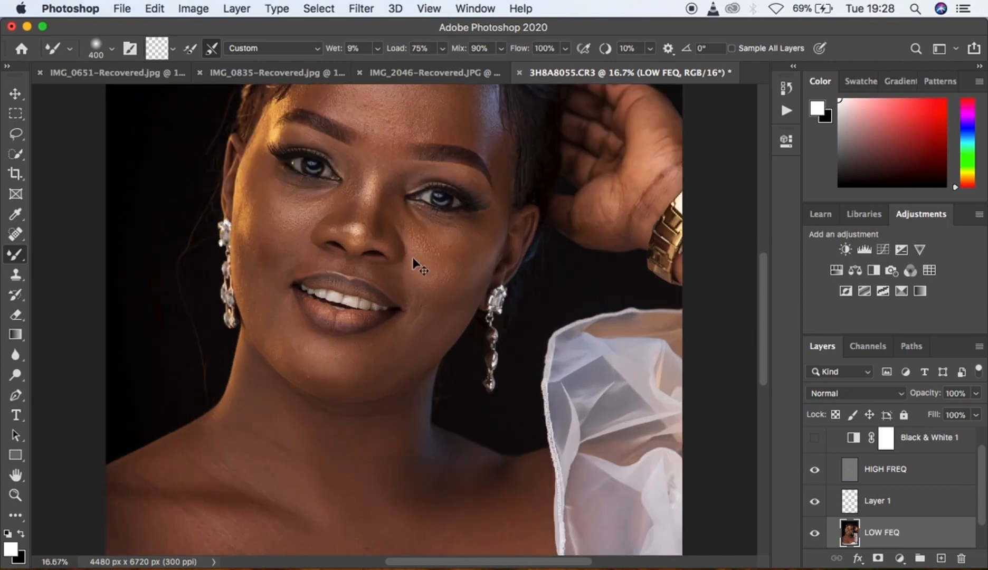
pyautogui.press('super+equal')
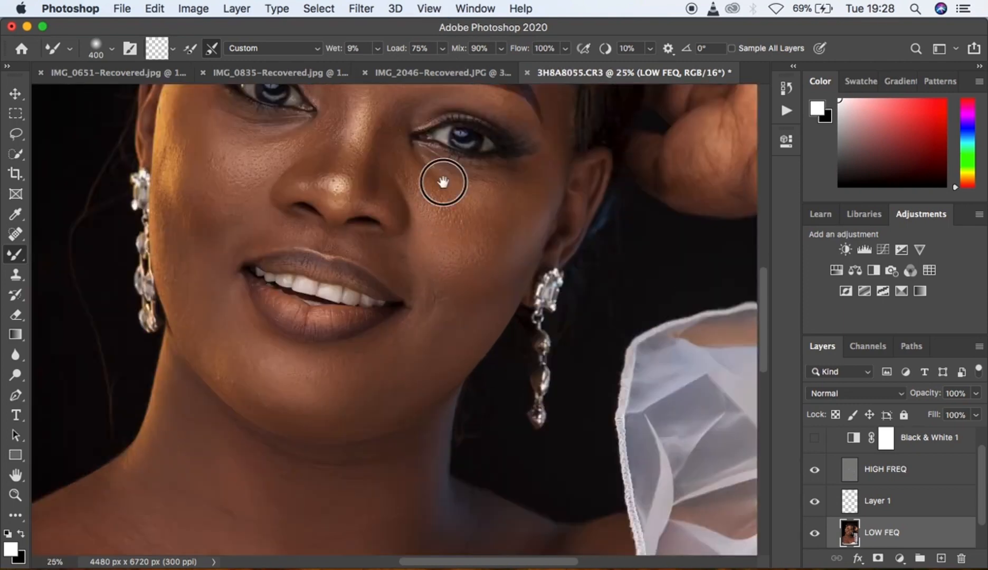
pyautogui.moveTo(443, 183); pyautogui.dragTo(486, 312)
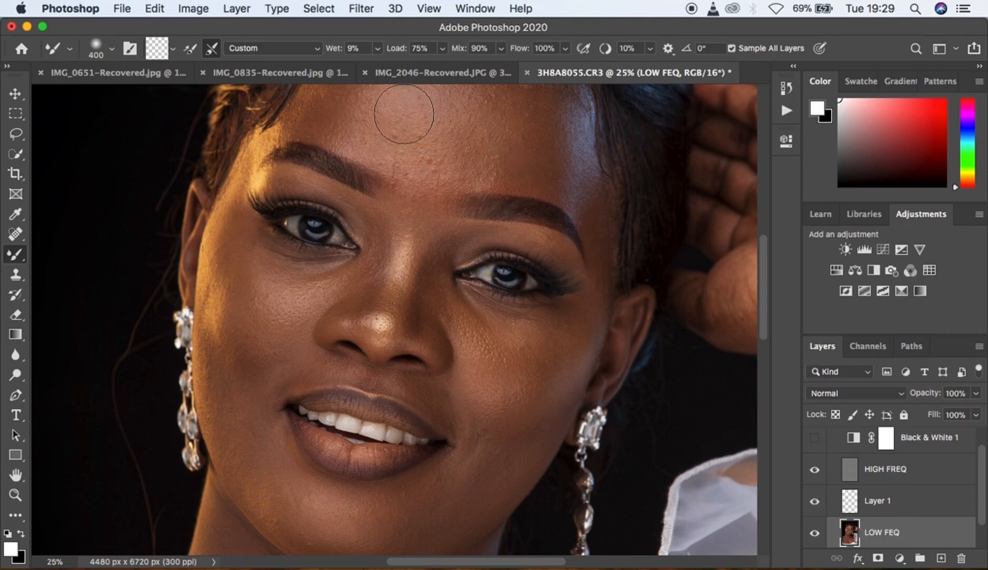
pyautogui.moveTo(392, 112)
pyautogui.mouseDown()
pyautogui.moveTo(442, 153)
pyautogui.moveTo(474, 135)
pyautogui.moveTo(501, 142)
pyautogui.moveTo(489, 121)
pyautogui.moveTo(452, 104)
pyautogui.moveTo(522, 126)
pyautogui.moveTo(536, 122)
pyautogui.moveTo(541, 172)
pyautogui.moveTo(453, 128)
pyautogui.mouseUp()
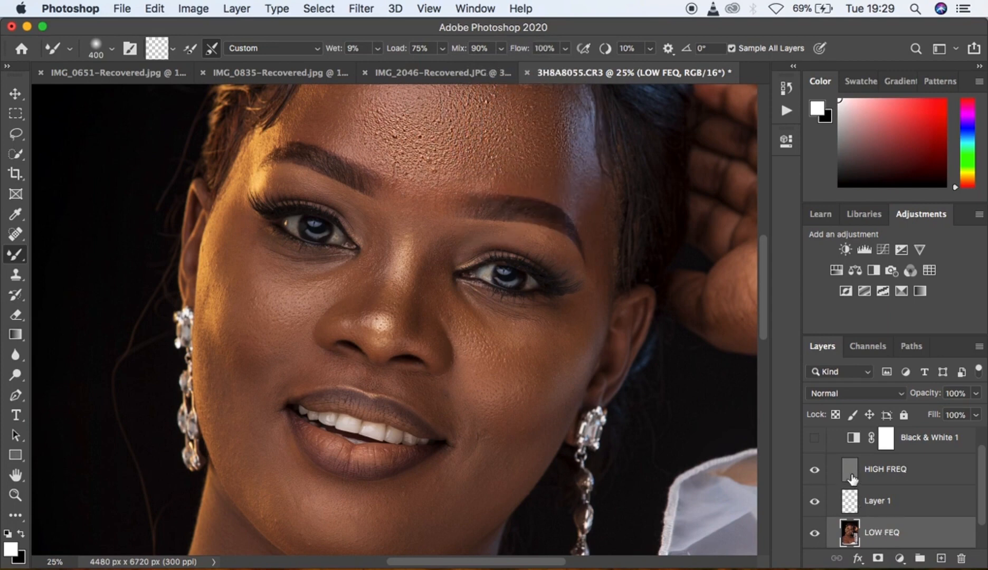
pyautogui.click(815, 470)
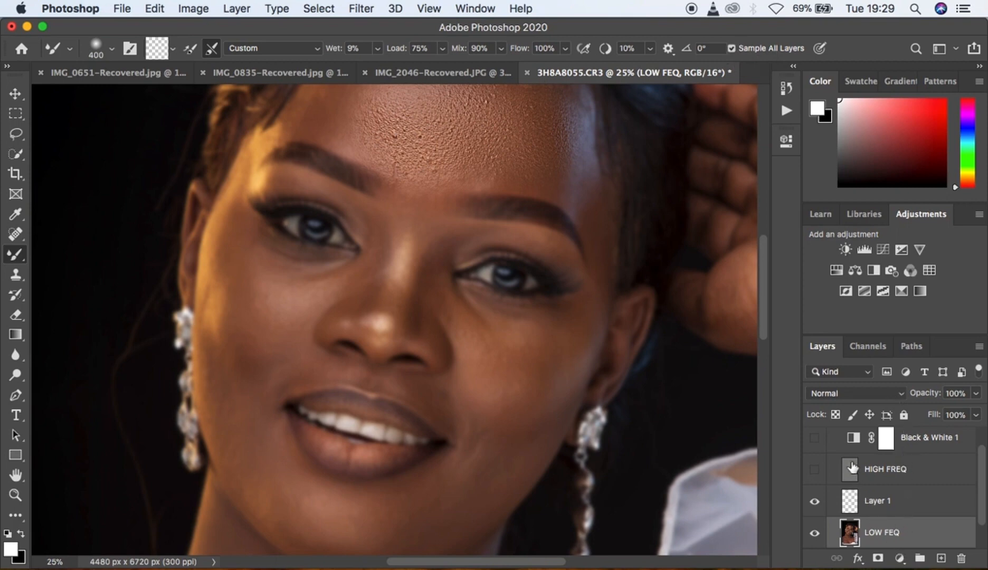
# Step: Undo the forehead stroke and the HIGH FREQ hiding, and turn off Sample All Layers
pyautogui.press('super+z')
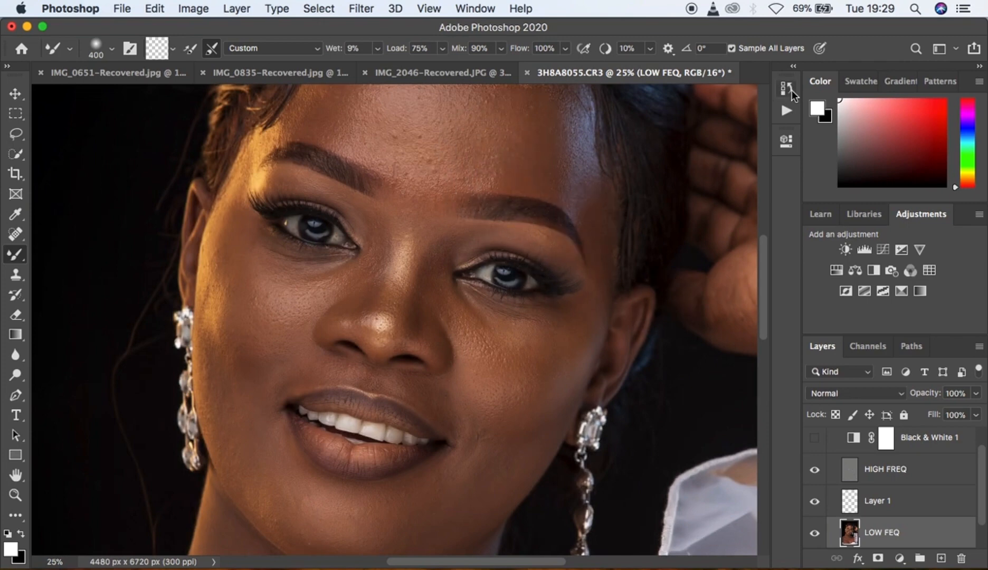
pyautogui.click(732, 49)
pyautogui.press('super+minus')
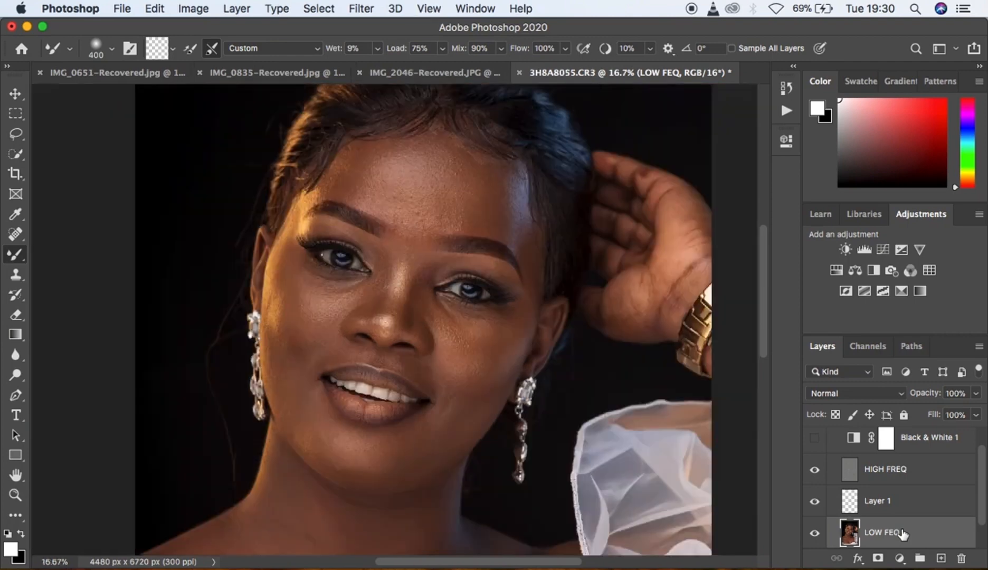
# Step: Reduce the Mixer Brush size and try blending the skin beside the nose on LOW FEQ
pyautogui.press('[')
pyautogui.press('[')
pyautogui.press('[')
pyautogui.press('[')
pyautogui.press('[')
pyautogui.press(']')
pyautogui.press(']')
pyautogui.press(']')
pyautogui.press(']')
pyautogui.press('[')
pyautogui.press('[')
pyautogui.press('[')
pyautogui.press('[')
pyautogui.press('[')
pyautogui.moveTo(418, 312); pyautogui.dragTo(418, 308)
# Step: Undo the latest Mixer Brush strokes and check the current state in the image history
pyautogui.press('super+z')
pyautogui.press('super+z')
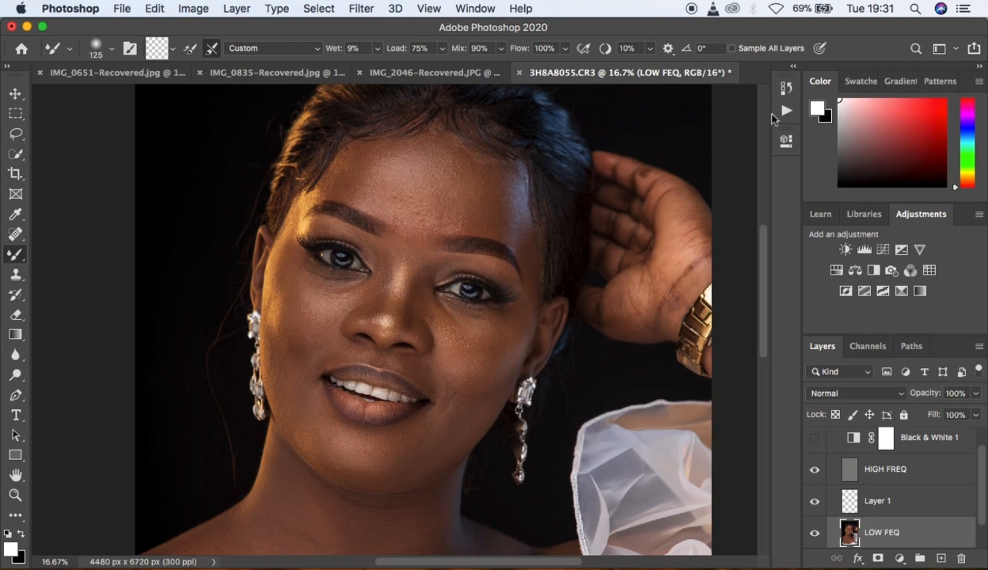
pyautogui.click(786, 88)
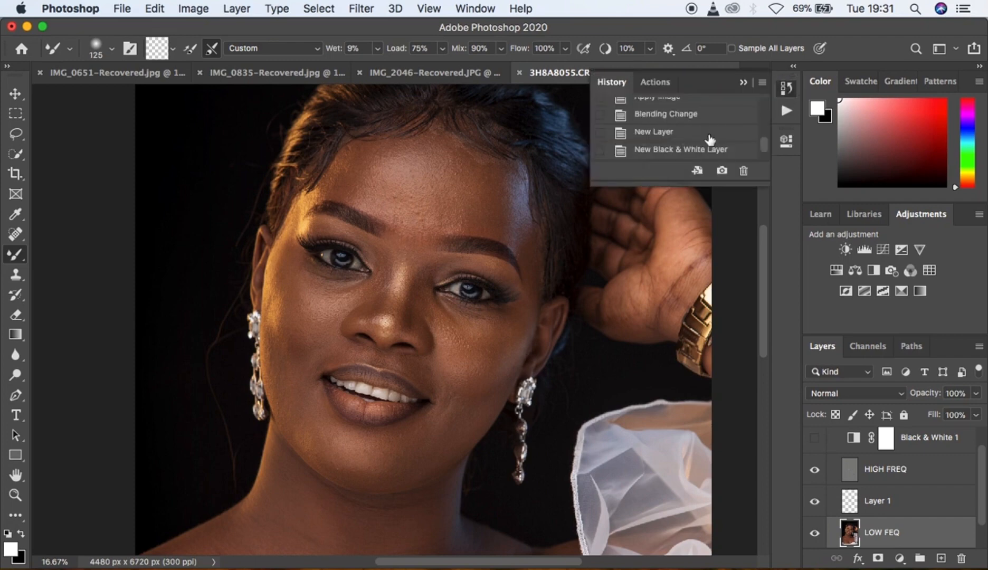
pyautogui.scroll(-3, 709, 135)
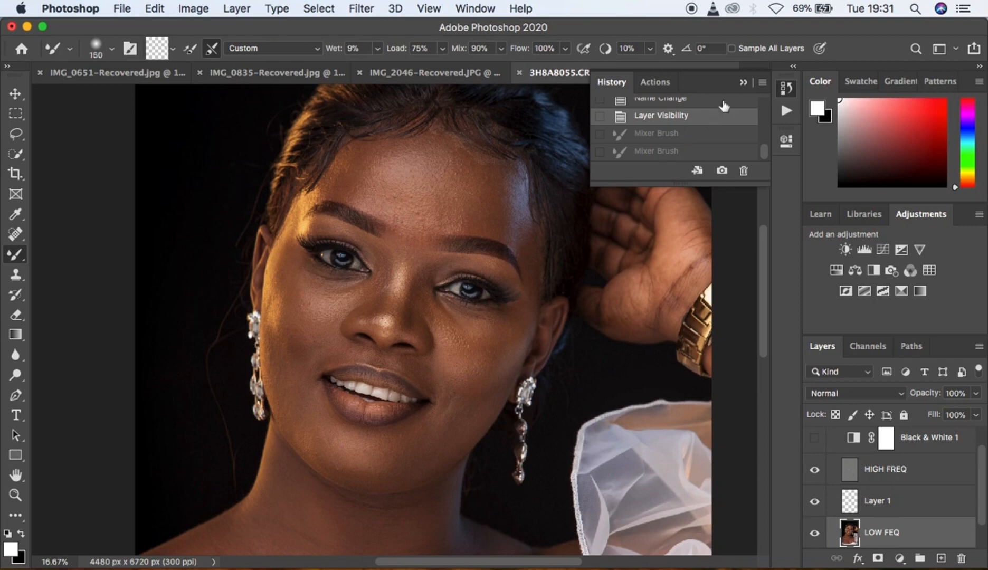
pyautogui.click(744, 86)
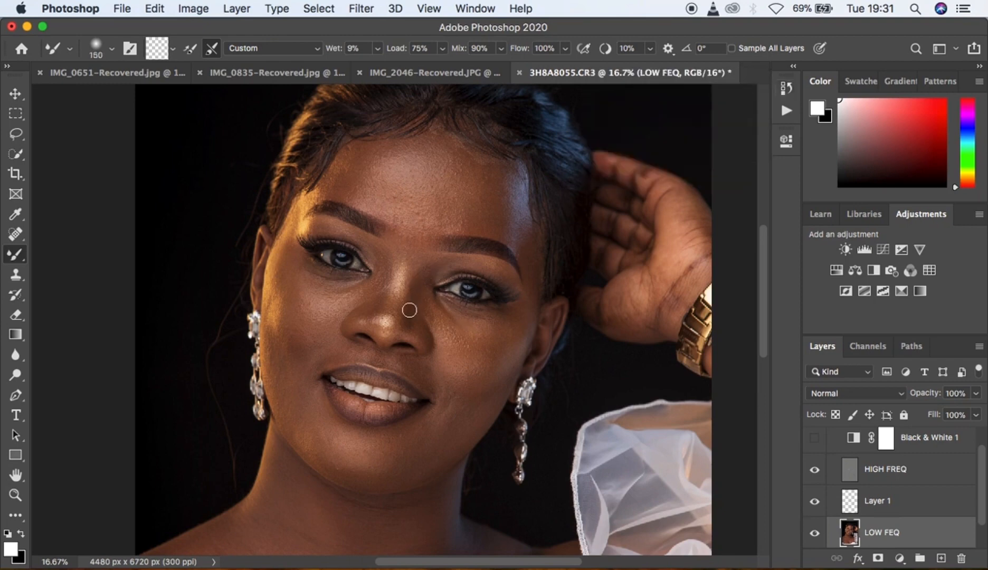
# Step: Set the Mixer Brush size to 175 and blend the skin along the nose bridge on LOW FEQ
pyautogui.press(']')
pyautogui.press(']')
pyautogui.press('[')
pyautogui.press('[')
pyautogui.press('[')
pyautogui.press(']')
pyautogui.moveTo(419, 267)
pyautogui.mouseDown()
pyautogui.moveTo(406, 333)
pyautogui.moveTo(412, 297)
pyautogui.moveTo(385, 280)
pyautogui.moveTo(378, 308)
pyautogui.moveTo(387, 263)
pyautogui.moveTo(374, 320)
pyautogui.moveTo(391, 263)
pyautogui.moveTo(371, 315)
pyautogui.moveTo(386, 260)
pyautogui.moveTo(368, 319)
pyautogui.moveTo(384, 268)
pyautogui.moveTo(410, 289)
pyautogui.mouseUp()
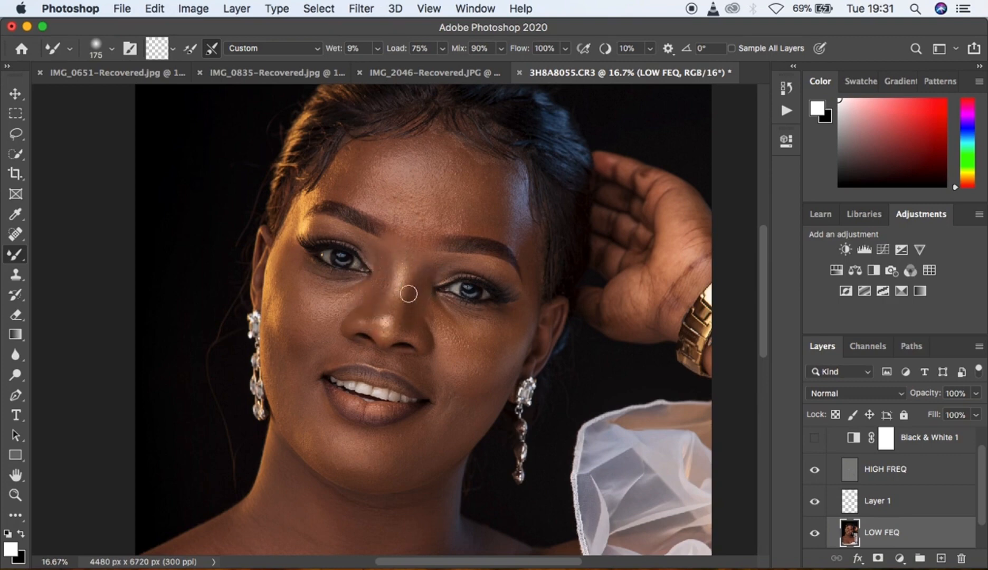
# Step: Enlarge the Mixer Brush and blend the skin on both sides of the forehead
pyautogui.press(']')
pyautogui.press(']')
pyautogui.press(']')
pyautogui.press(']')
pyautogui.press('[')
pyautogui.press('[')
pyautogui.moveTo(375, 155)
pyautogui.mouseDown()
pyautogui.moveTo(348, 186)
pyautogui.moveTo(369, 157)
pyautogui.moveTo(349, 196)
pyautogui.moveTo(374, 165)
pyautogui.moveTo(358, 200)
pyautogui.moveTo(378, 160)
pyautogui.moveTo(361, 194)
pyautogui.moveTo(400, 151)
pyautogui.moveTo(358, 194)
pyautogui.moveTo(364, 165)
pyautogui.moveTo(348, 184)
pyautogui.mouseUp()
pyautogui.moveTo(493, 181)
pyautogui.mouseDown()
pyautogui.moveTo(492, 218)
pyautogui.moveTo(479, 173)
pyautogui.moveTo(472, 217)
pyautogui.moveTo(483, 169)
pyautogui.moveTo(496, 210)
pyautogui.moveTo(495, 179)
pyautogui.moveTo(500, 224)
pyautogui.moveTo(514, 181)
pyautogui.moveTo(516, 232)
pyautogui.moveTo(516, 179)
pyautogui.moveTo(518, 236)
pyautogui.moveTo(520, 190)
pyautogui.moveTo(521, 212)
pyautogui.mouseUp()
# Step: Set the Mixer Brush size to 300 and blend the brightly lit skin beside the eye near the earring
pyautogui.press('[')
pyautogui.press(']')
pyautogui.press(']')
pyautogui.moveTo(288, 265)
pyautogui.mouseDown()
pyautogui.moveTo(287, 298)
pyautogui.moveTo(298, 327)
pyautogui.moveTo(317, 336)
pyautogui.moveTo(294, 319)
pyautogui.moveTo(288, 274)
pyautogui.moveTo(302, 338)
pyautogui.moveTo(286, 308)
pyautogui.moveTo(300, 336)
pyautogui.moveTo(283, 291)
pyautogui.moveTo(289, 254)
pyautogui.mouseUp()
# Step: Compare the face before and after smoothing by toggling the FREQ SEP 16 BIT group's visibility
pyautogui.scroll(1, 901, 465)
pyautogui.click(815, 438)
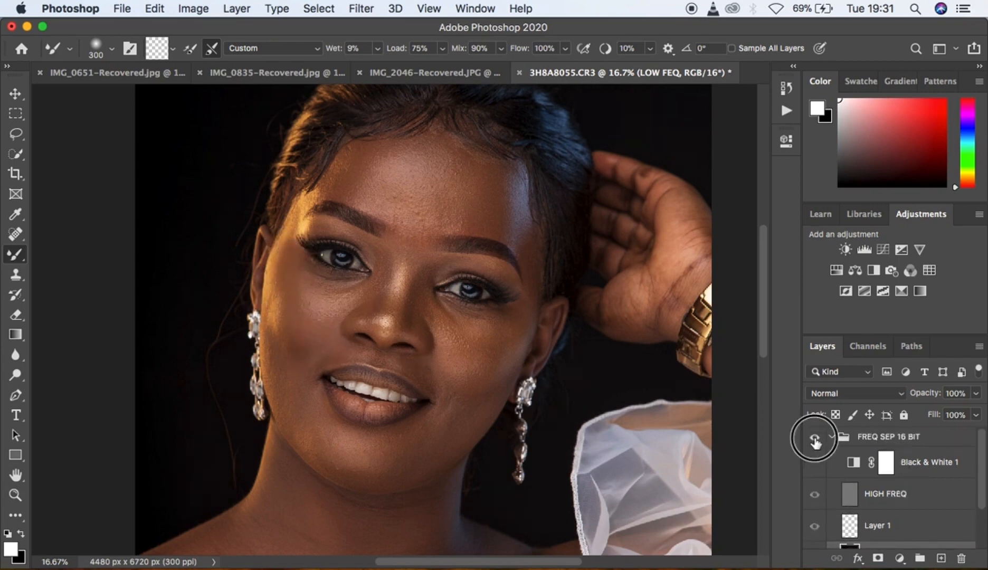
pyautogui.click(815, 438)
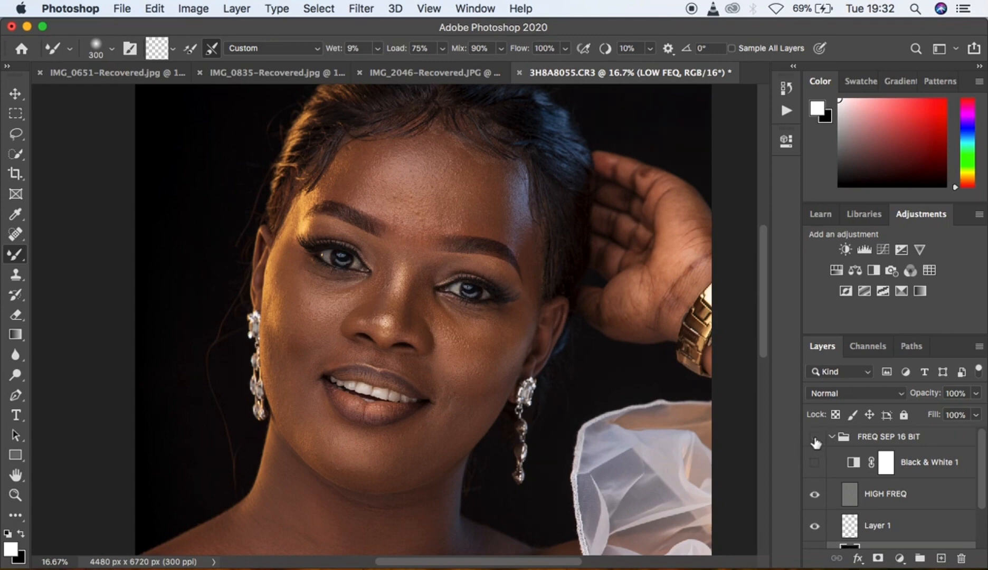
pyautogui.click(815, 439)
pyautogui.click(815, 439)
pyautogui.press('super+minus')
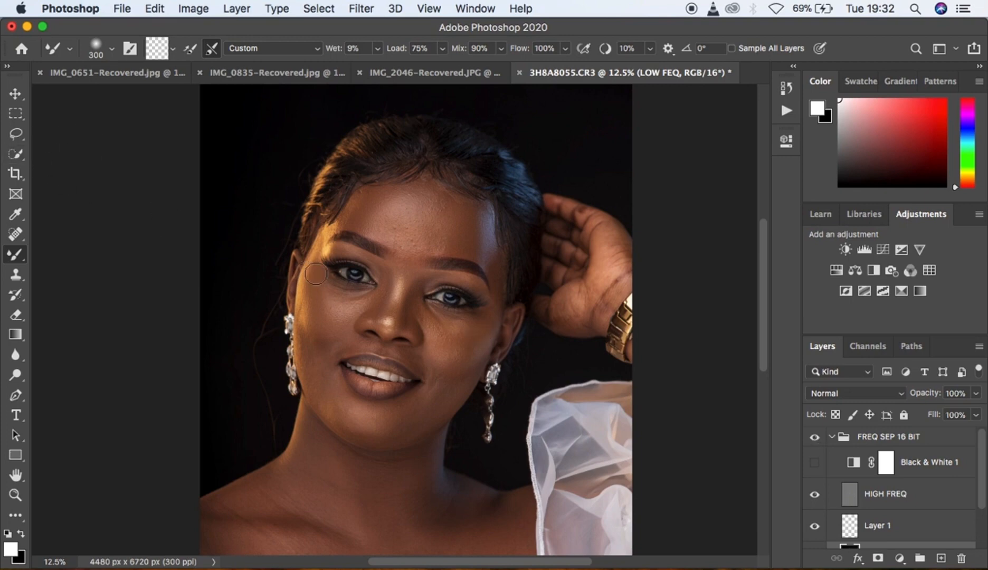
pyautogui.press('super+plus')
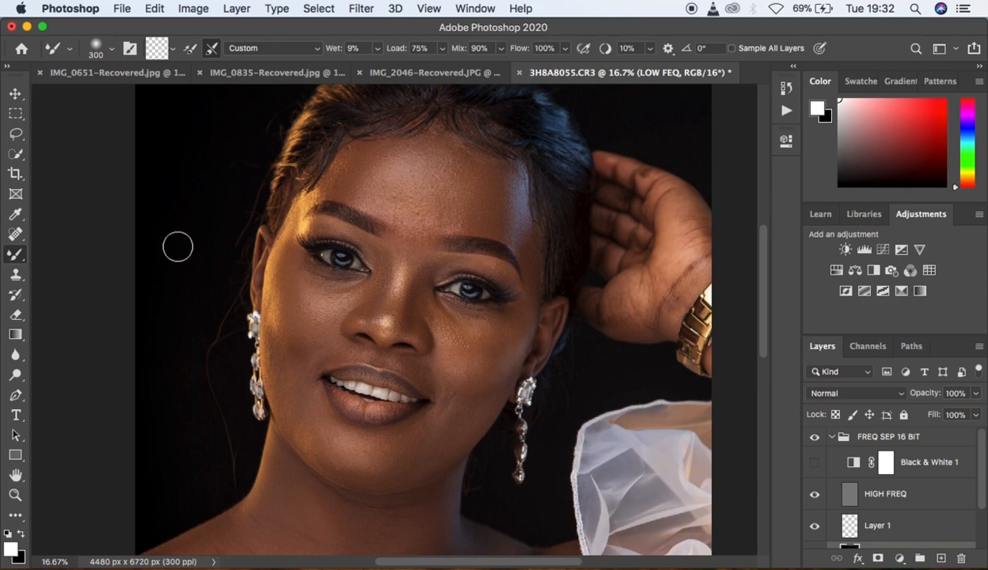
# Step: Set the Lasso feather to 10 px and outline the whole forehead between the hairline and the eyebrows
pyautogui.click(15, 137)
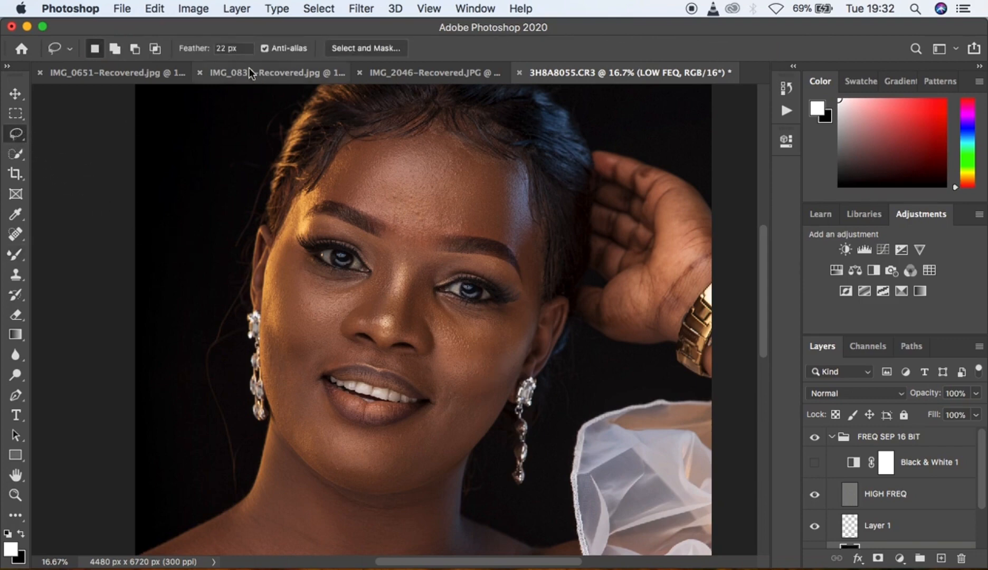
pyautogui.click(208, 50)
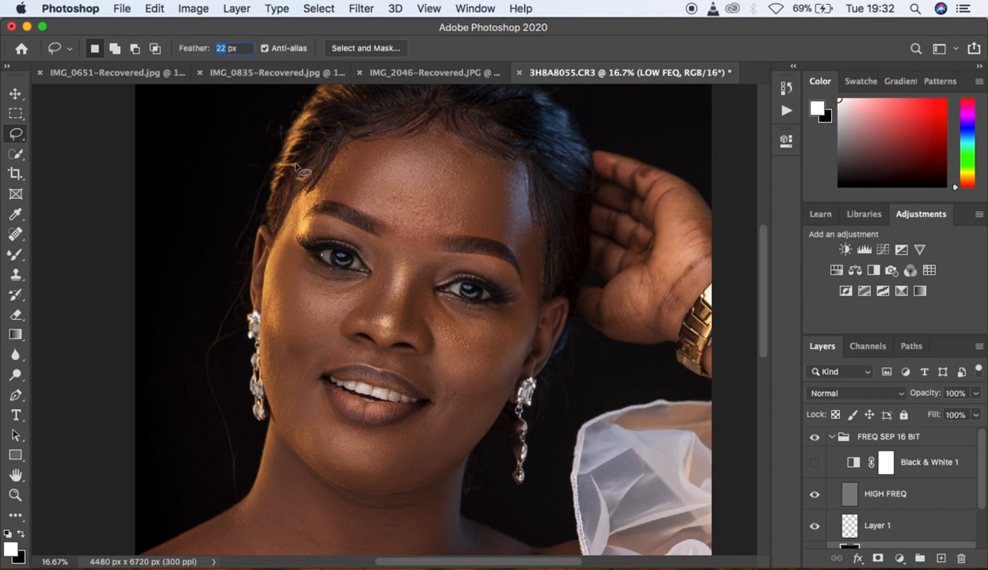
pyautogui.write('10')
pyautogui.moveTo(347, 149); pyautogui.dragTo(377, 145)
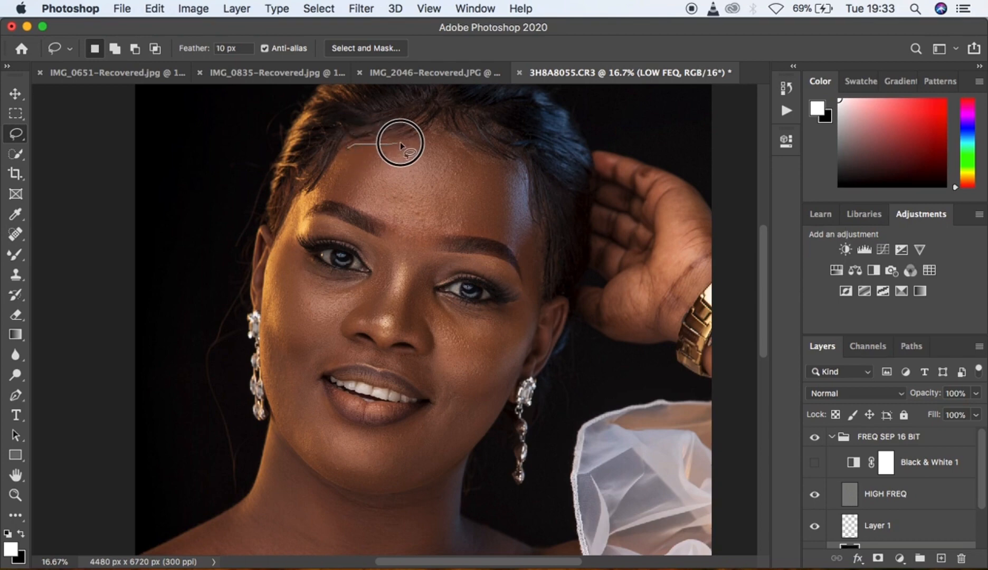
pyautogui.moveTo(438, 126)
pyautogui.mouseDown()
pyautogui.moveTo(527, 174)
pyautogui.moveTo(539, 239)
pyautogui.moveTo(531, 293)
pyautogui.moveTo(500, 239)
pyautogui.moveTo(408, 231)
pyautogui.moveTo(348, 200)
pyautogui.moveTo(314, 201)
pyautogui.moveTo(347, 146)
pyautogui.mouseUp()
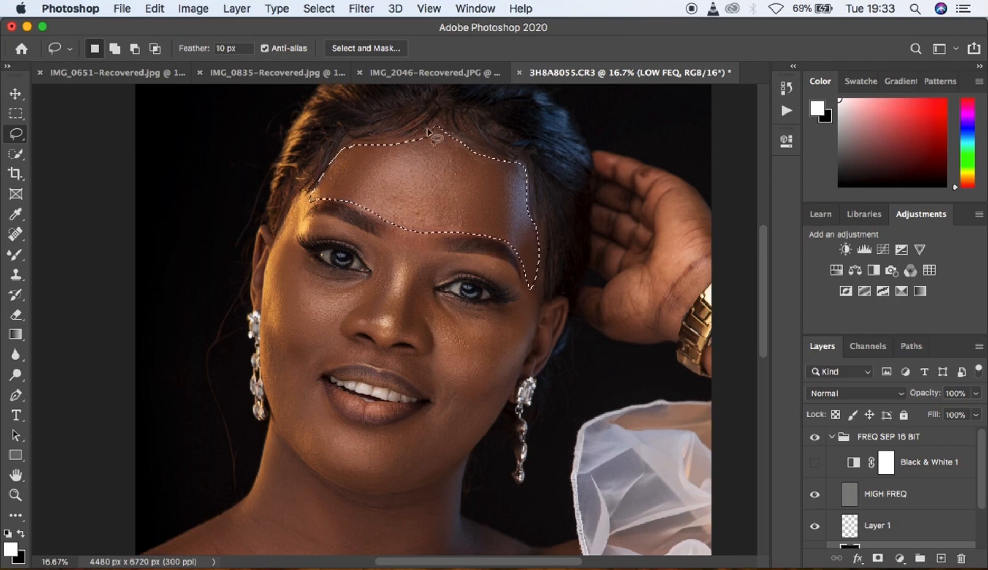
# Step: Apply a Gaussian Blur with a radius of 26.1 pixels to the forehead selection on LOW FEQ and deselect it
pyautogui.click(363, 9)
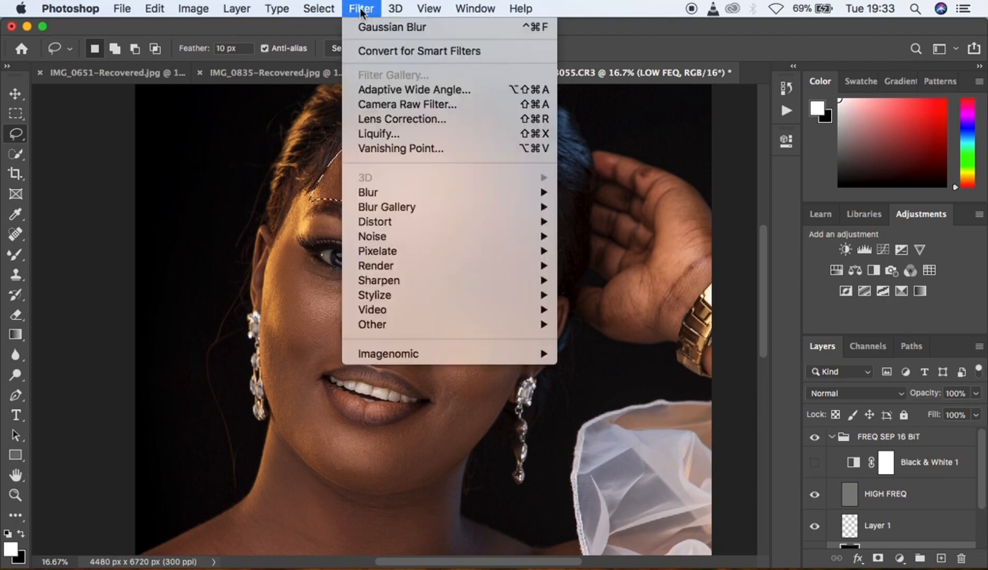
pyautogui.moveTo(411, 192)
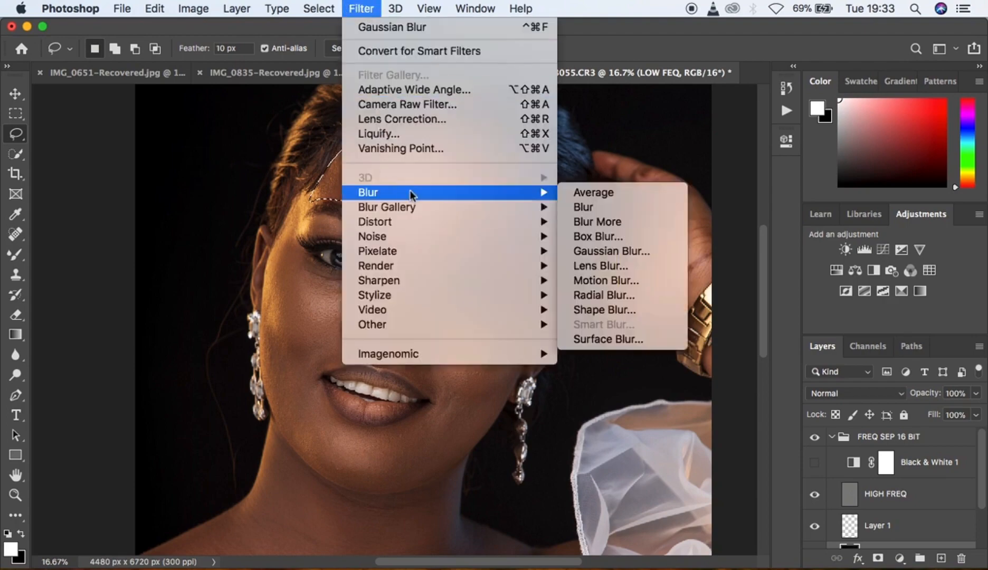
pyautogui.click(626, 250)
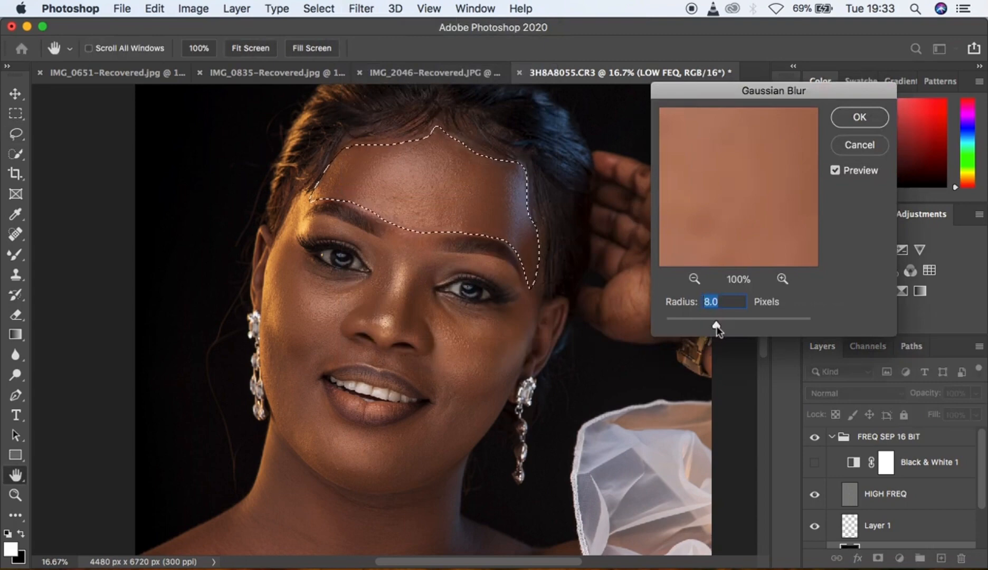
pyautogui.moveTo(717, 327); pyautogui.dragTo(732, 327)
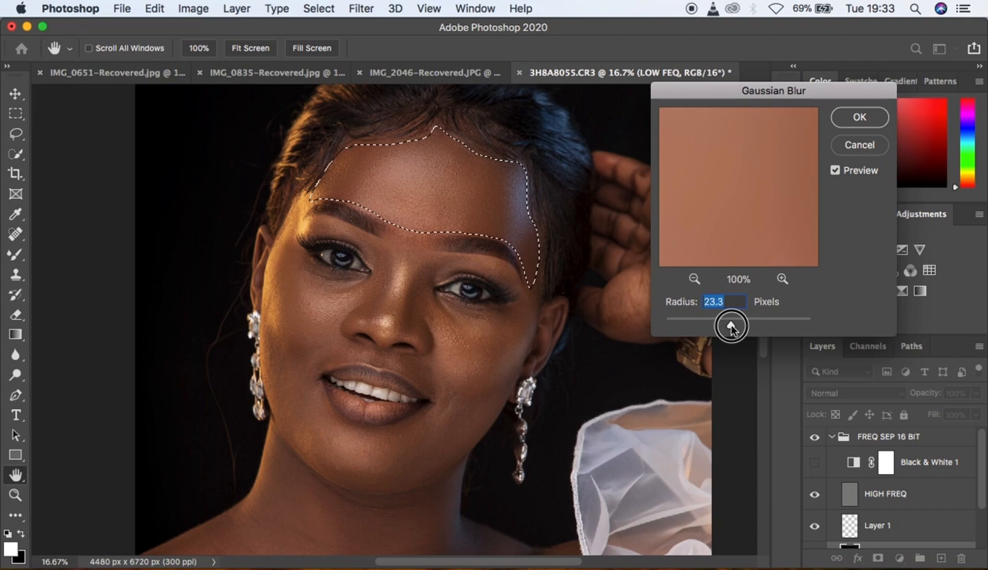
pyautogui.moveTo(732, 329); pyautogui.dragTo(734, 328)
pyautogui.click(853, 120)
pyautogui.press('l')
pyautogui.click(616, 264)
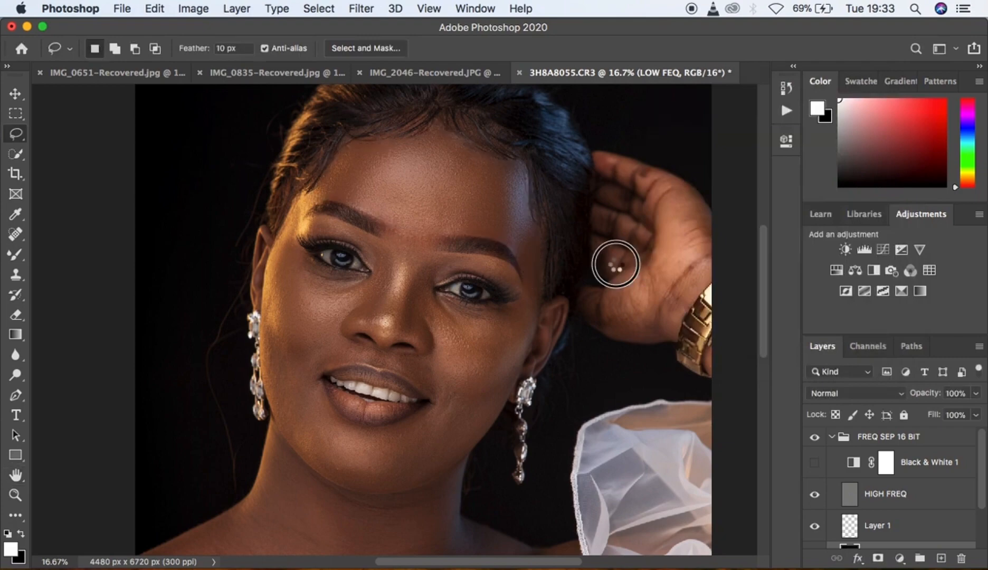
# Step: Inspect the blurred forehead up close and set the Lasso feather to 22 px
pyautogui.press('super+equal')
pyautogui.press('super+equal')
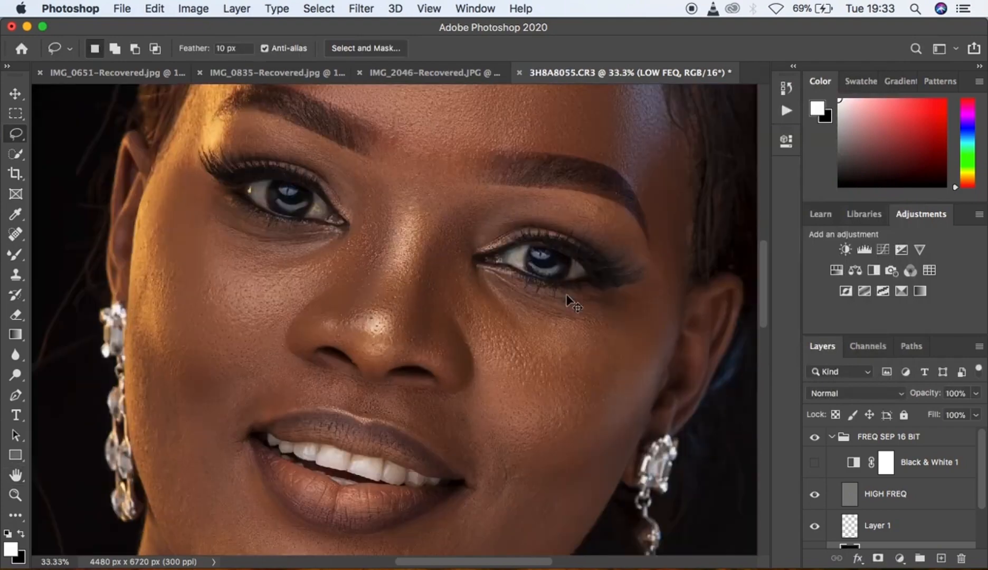
pyautogui.press('super+equal')
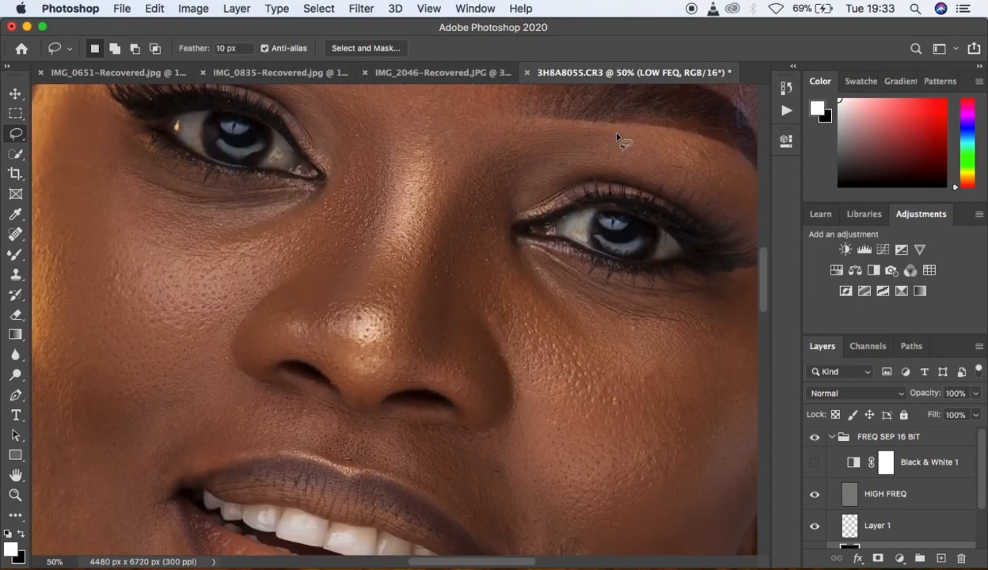
pyautogui.moveTo(653, 128); pyautogui.dragTo(565, 420)
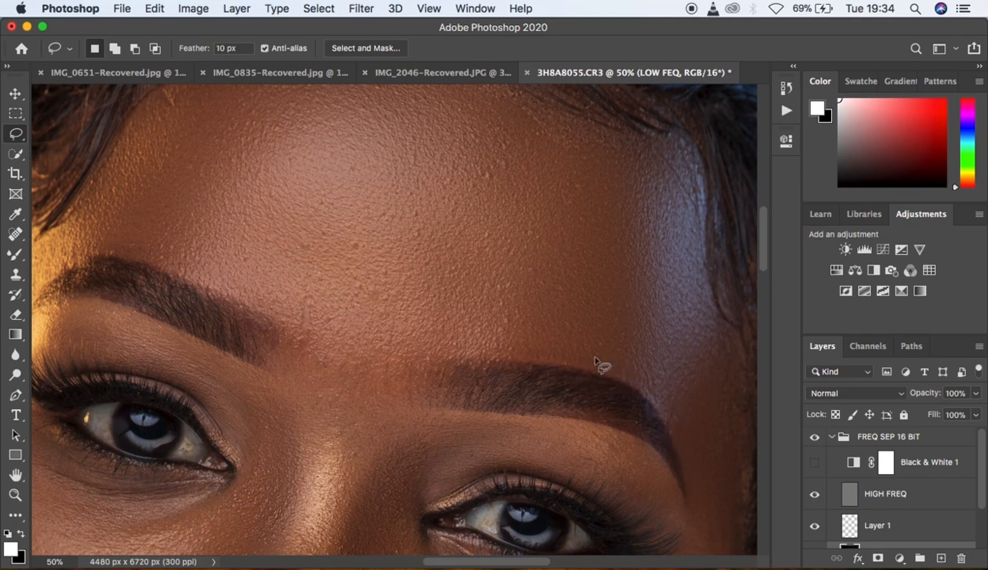
pyautogui.doubleClick(227, 48)
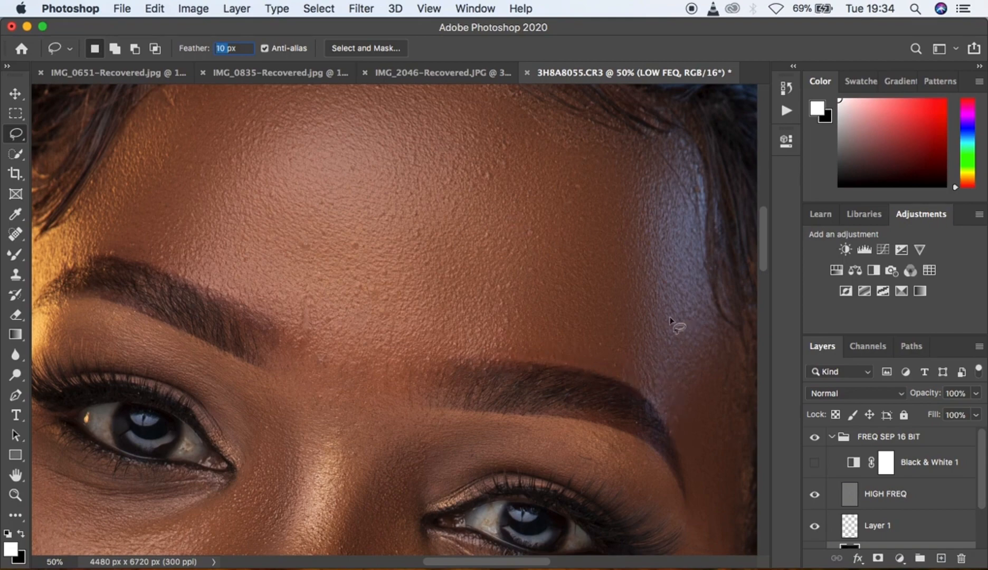
pyautogui.press('super+minus')
pyautogui.press('super+minus')
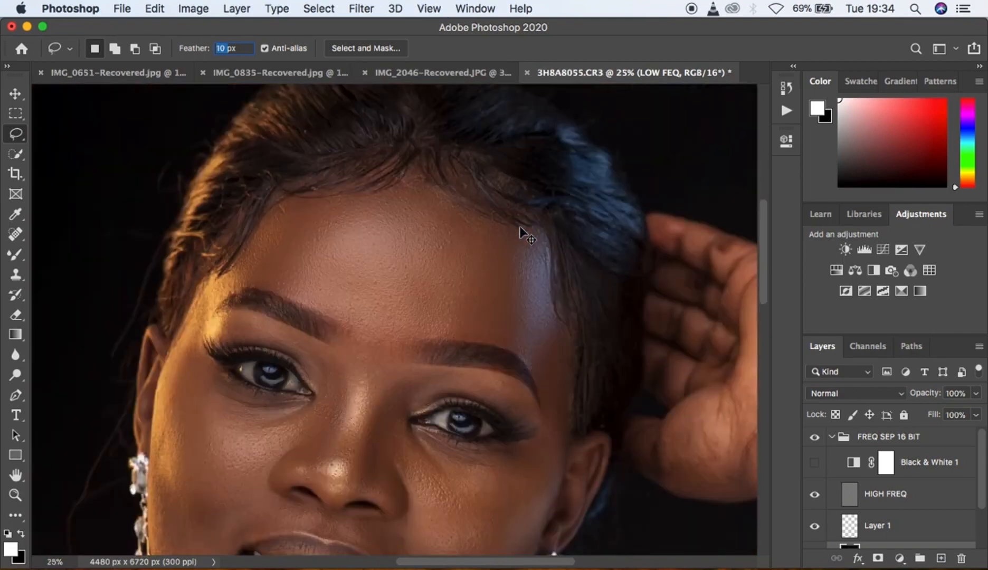
pyautogui.write('22')
# Step: Revert the forehead's Gaussian Blur in the history and clear the selection
pyautogui.click(786, 88)
pyautogui.scroll(-2, 712, 131)
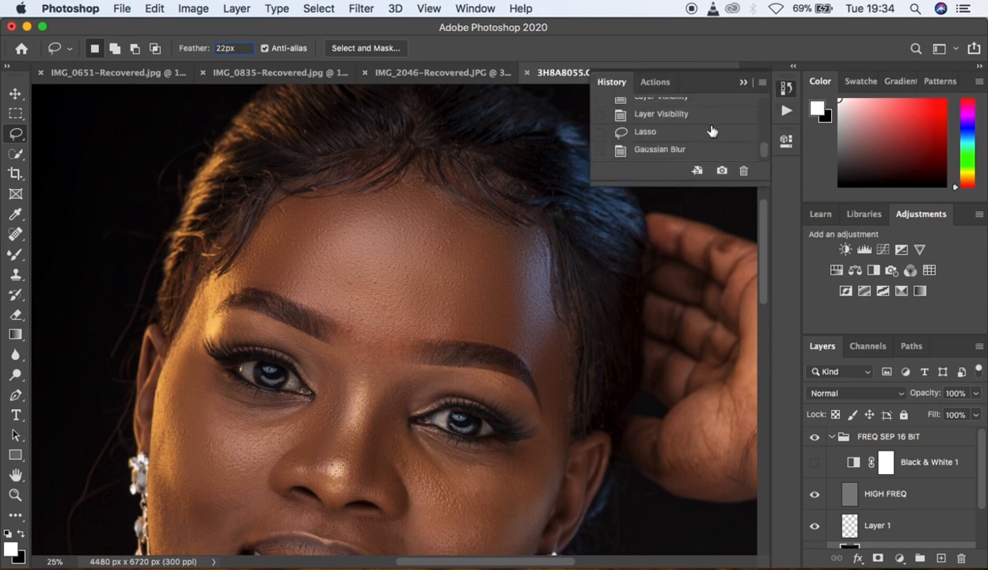
pyautogui.click(684, 135)
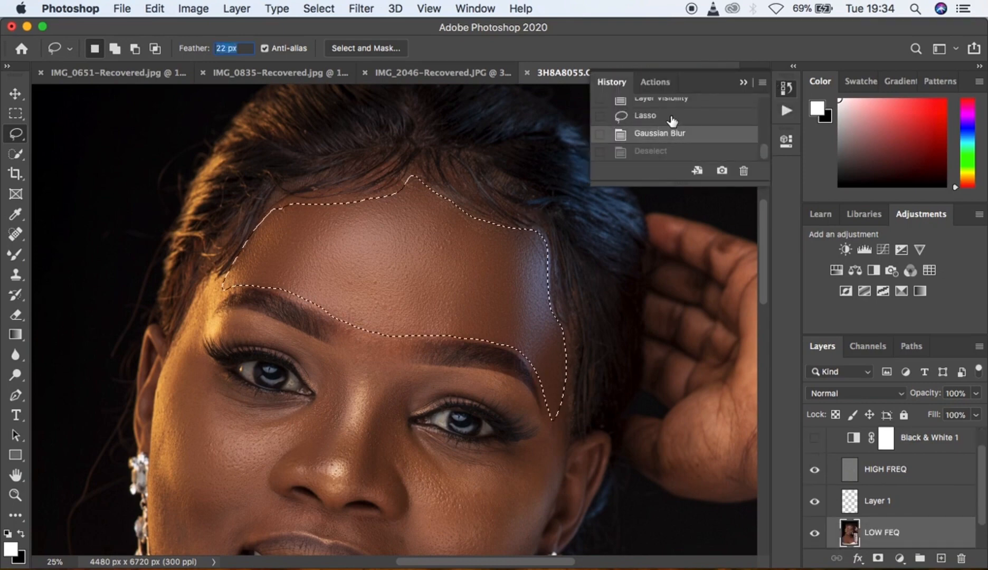
pyautogui.click(668, 115)
pyautogui.press('super+d')
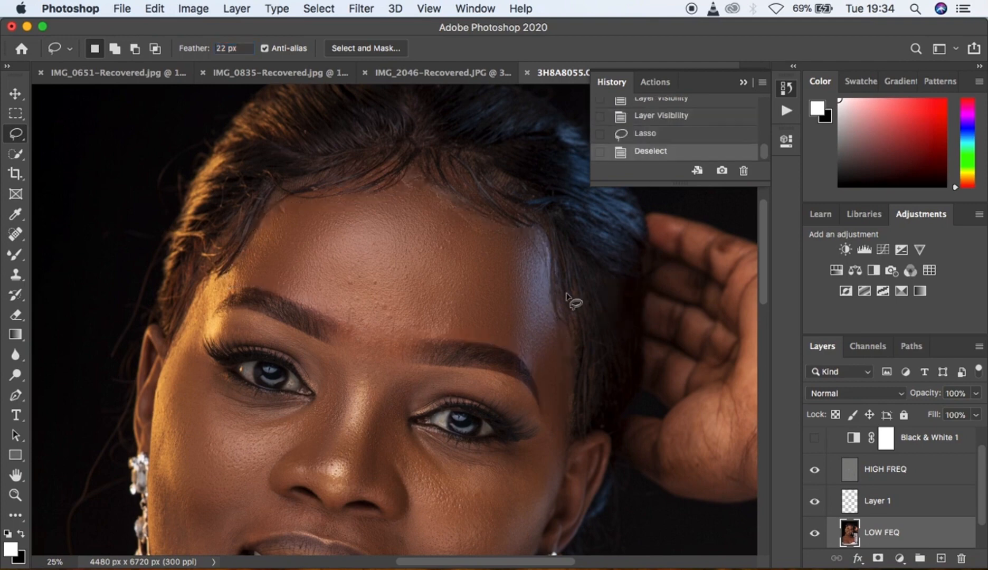
# Step: Outline the nose from its bridge to the tip, apply a 26.1-pixel Gaussian Blur on LOW FEQ, and deselect
pyautogui.press('super+minus')
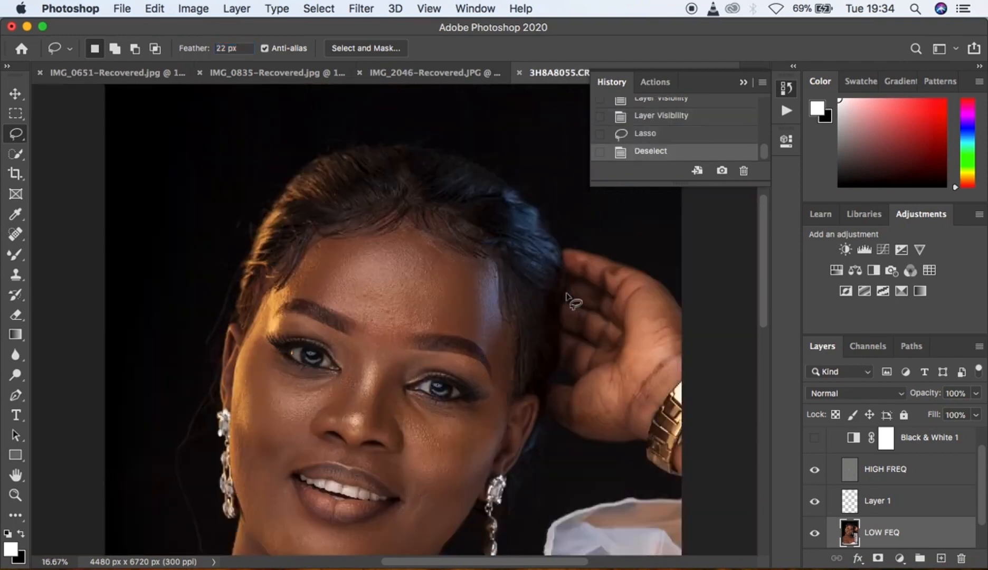
pyautogui.press('super+equal')
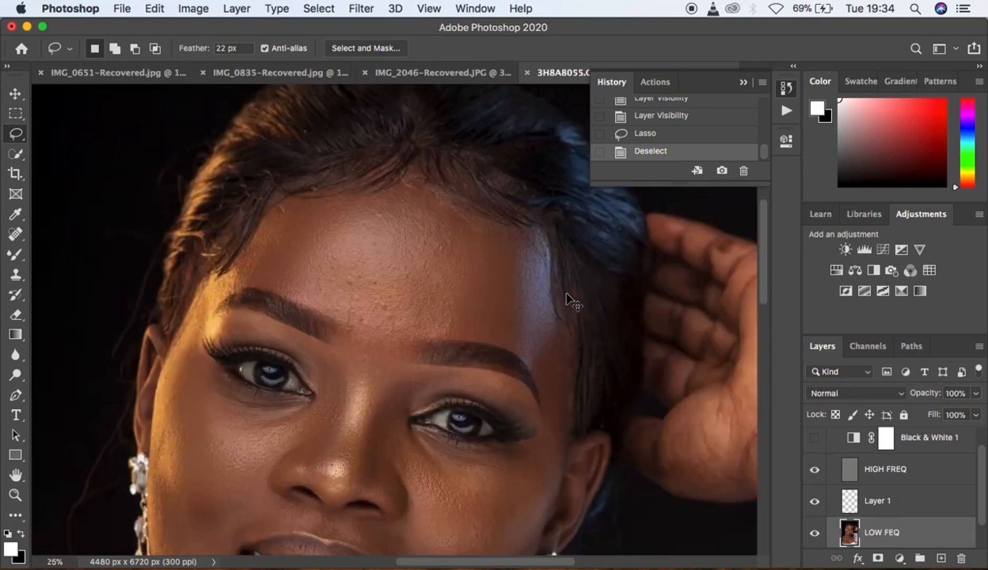
pyautogui.moveTo(764, 257); pyautogui.dragTo(766, 290)
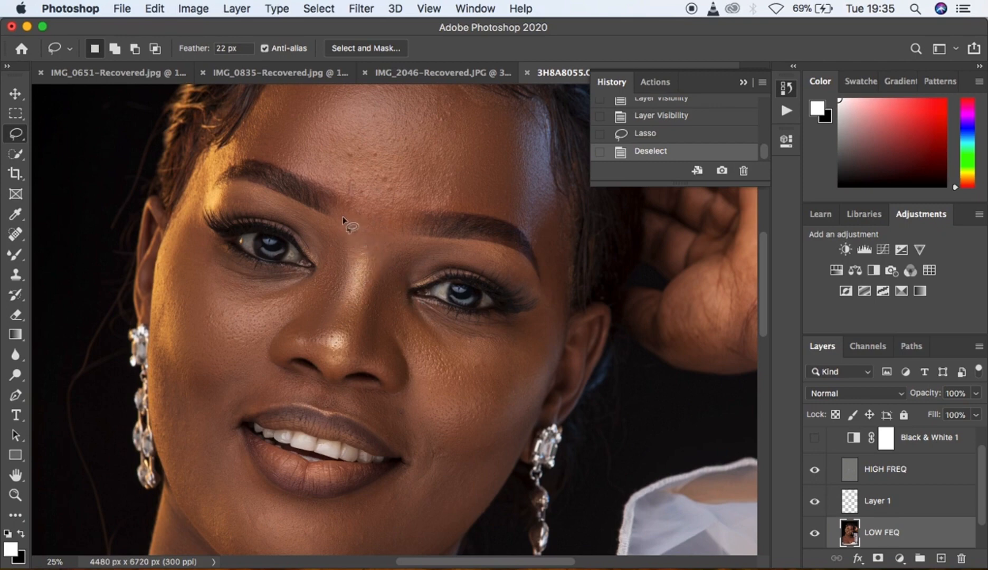
pyautogui.click(745, 85)
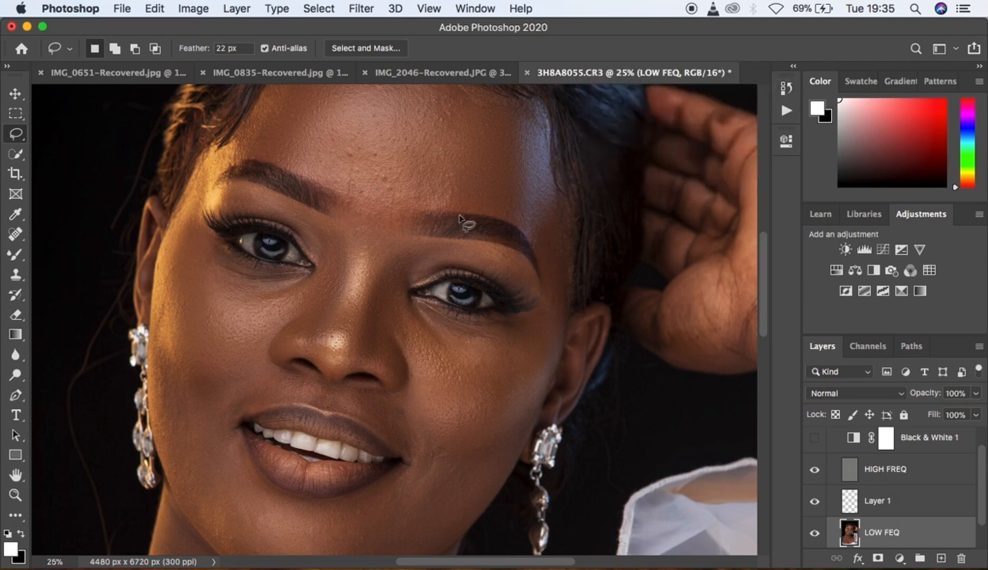
pyautogui.moveTo(336, 224)
pyautogui.mouseDown()
pyautogui.moveTo(408, 243)
pyautogui.moveTo(395, 309)
pyautogui.moveTo(404, 373)
pyautogui.moveTo(317, 358)
pyautogui.moveTo(283, 336)
pyautogui.moveTo(336, 224)
pyautogui.mouseUp()
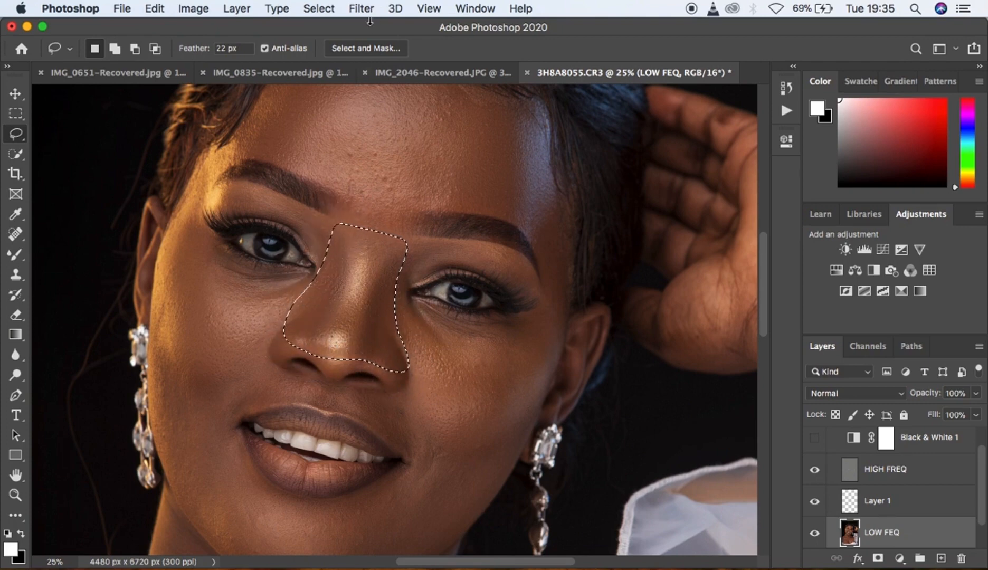
pyautogui.click(361, 8)
pyautogui.moveTo(437, 193)
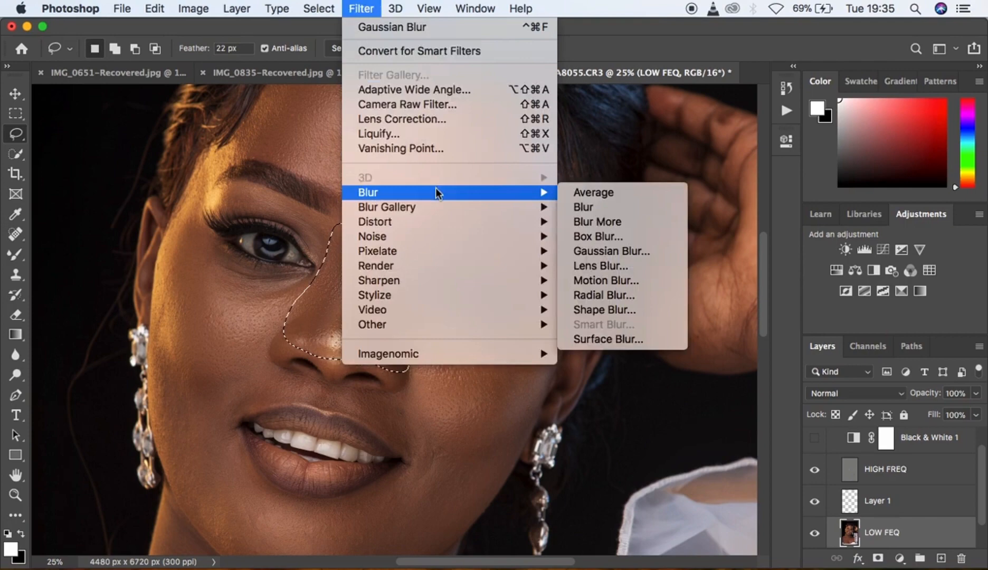
pyautogui.click(643, 255)
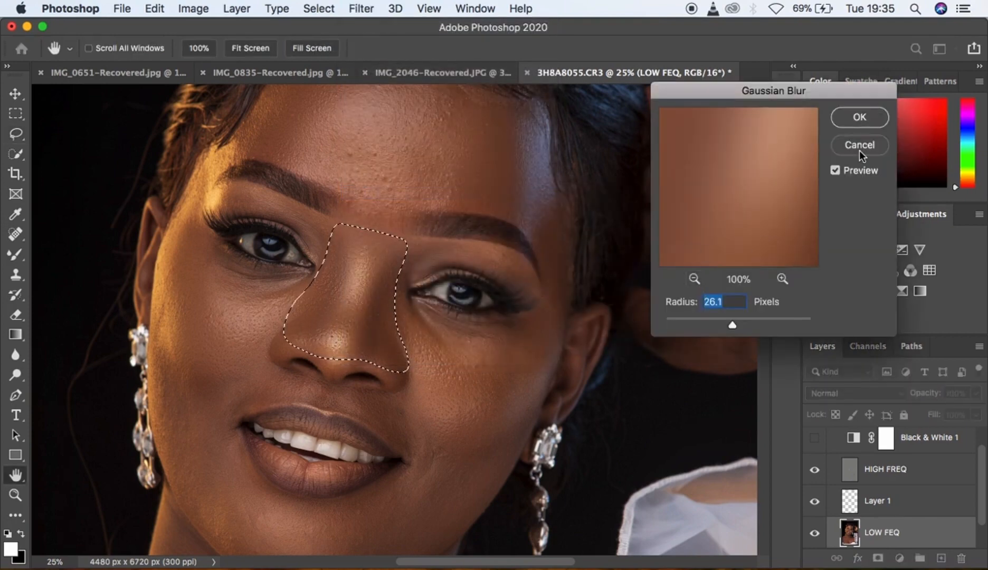
pyautogui.click(859, 117)
pyautogui.press('super+d')
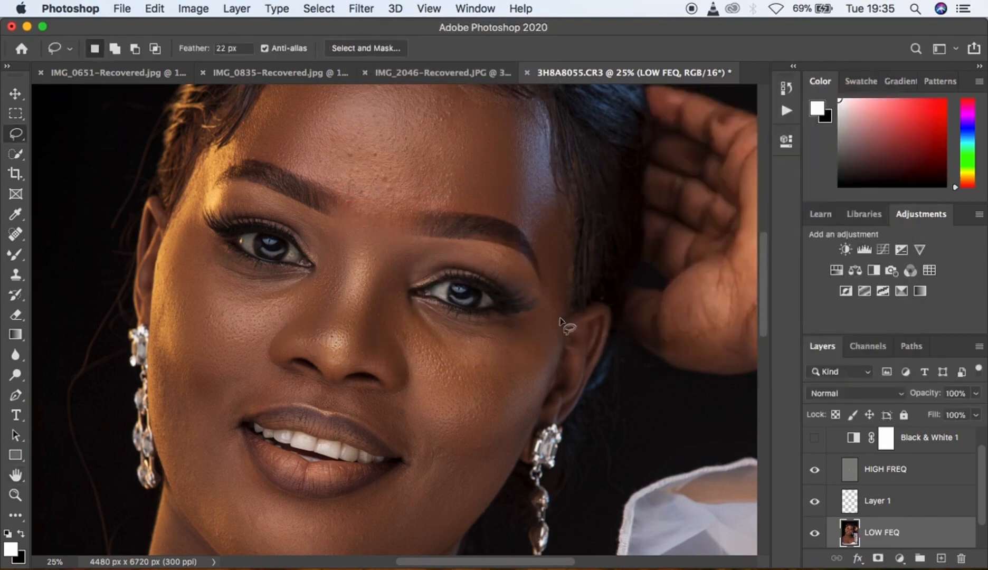
# Step: Examine the smoothed nose and compare before and after by toggling the FREQ SEP 16 BIT group's visibility
pyautogui.press('super+plus')
pyautogui.press('super+plus')
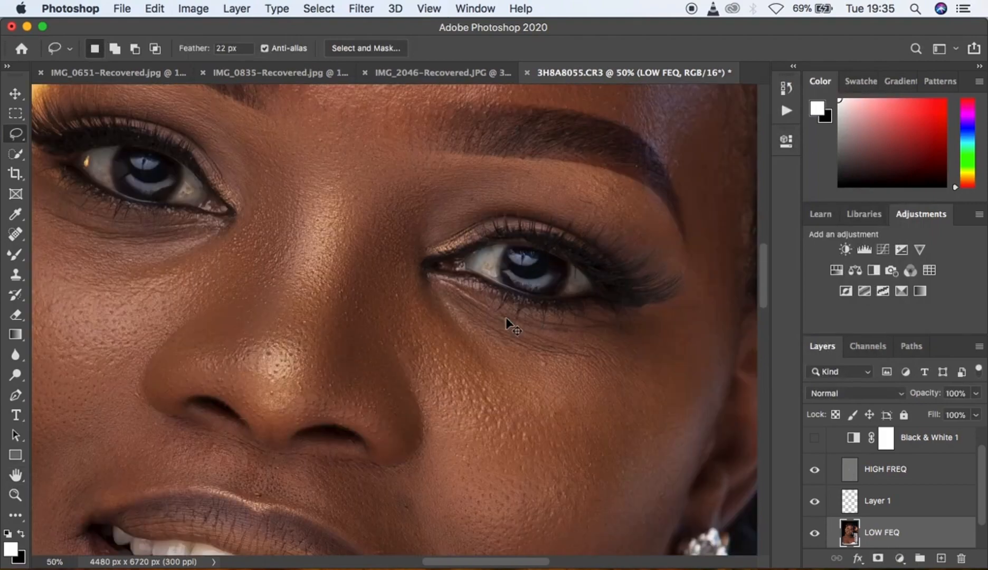
pyautogui.press('super+minus')
pyautogui.press('super+minus')
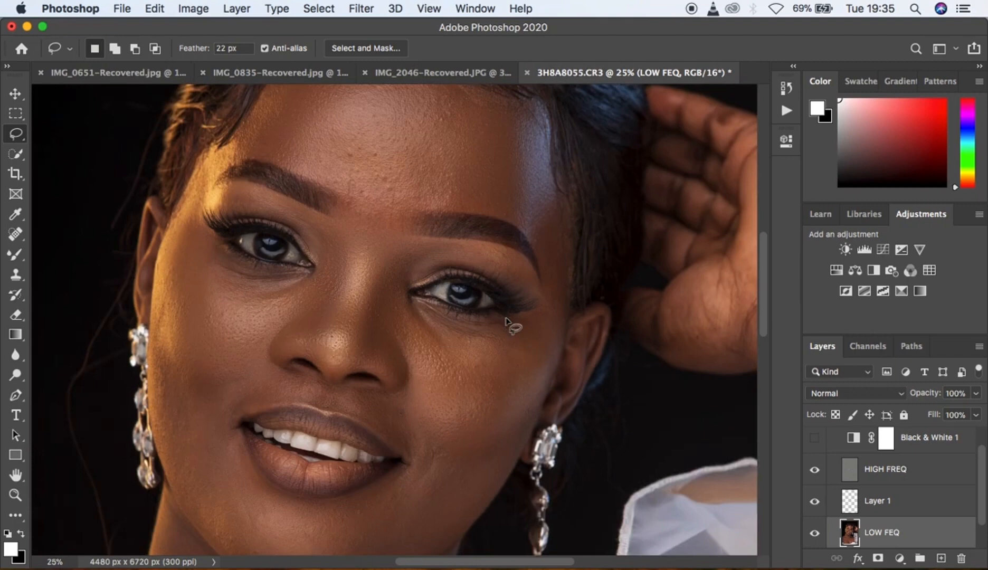
pyautogui.scroll(1, 912, 453)
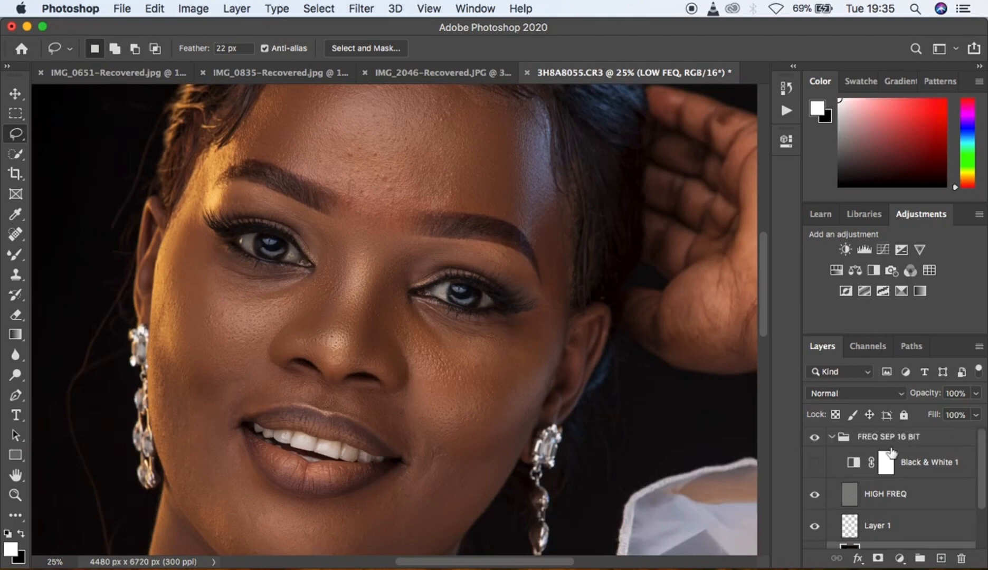
pyautogui.click(816, 439)
pyautogui.click(816, 439)
pyautogui.click(817, 439)
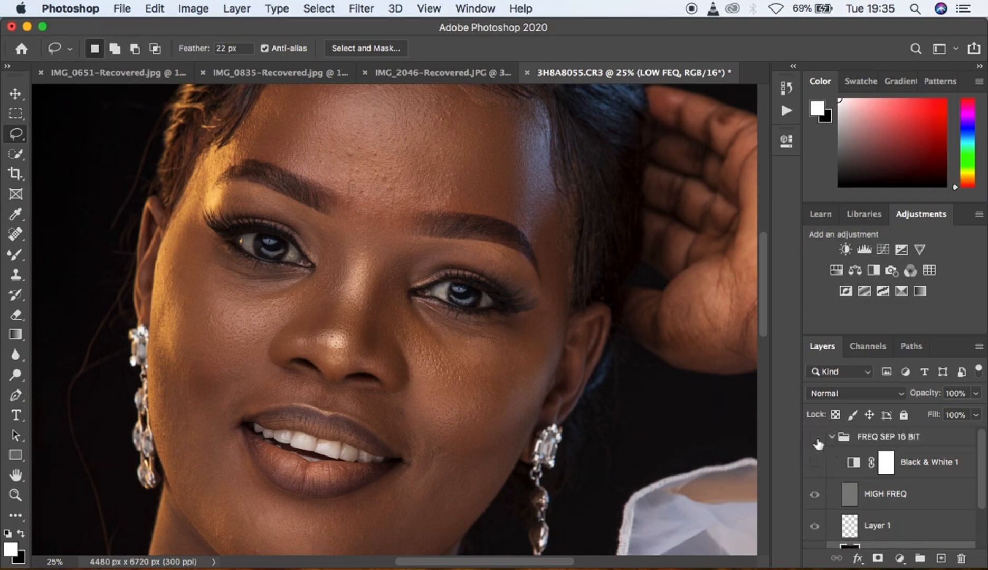
pyautogui.click(816, 439)
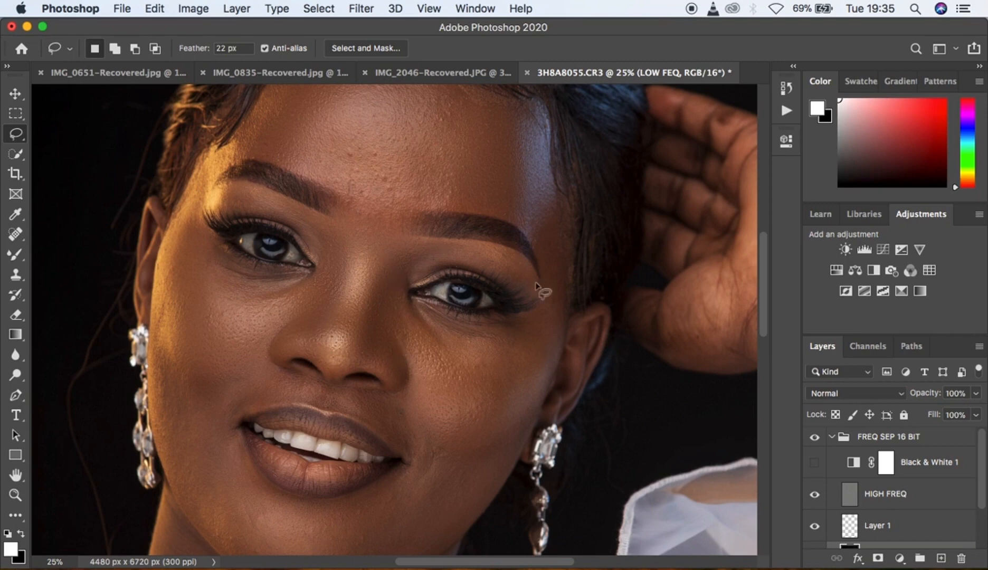
pyautogui.press('super+comma')
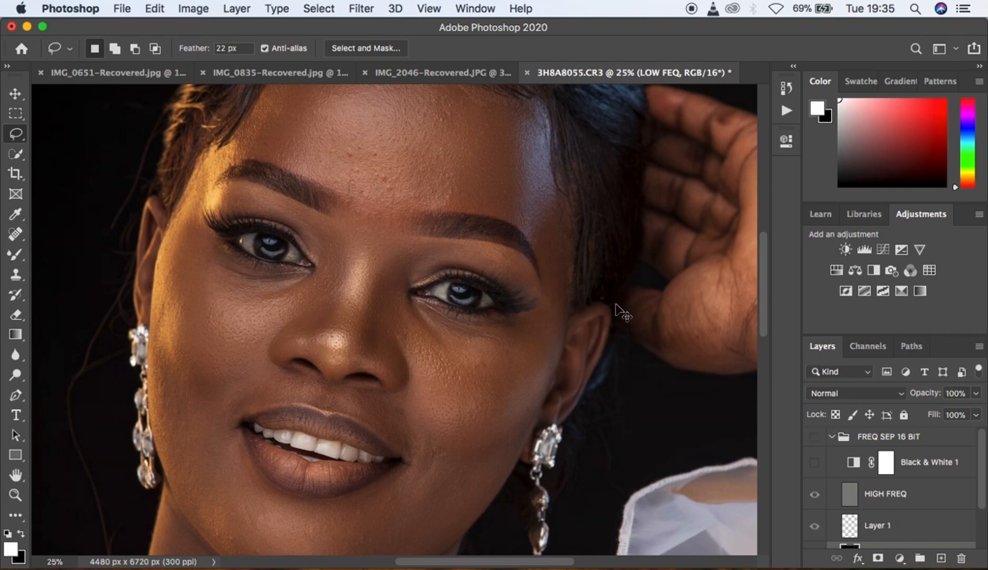
# Step: Step back in the history to the layer visibility state before the Lasso and Gaussian Blur edits
pyautogui.click(787, 90)
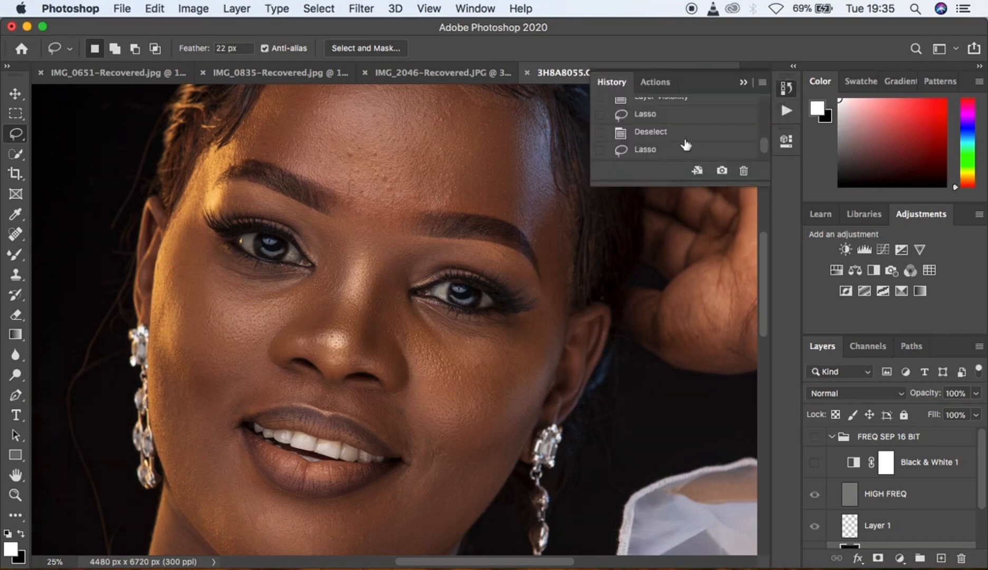
pyautogui.scroll(3, 678, 151)
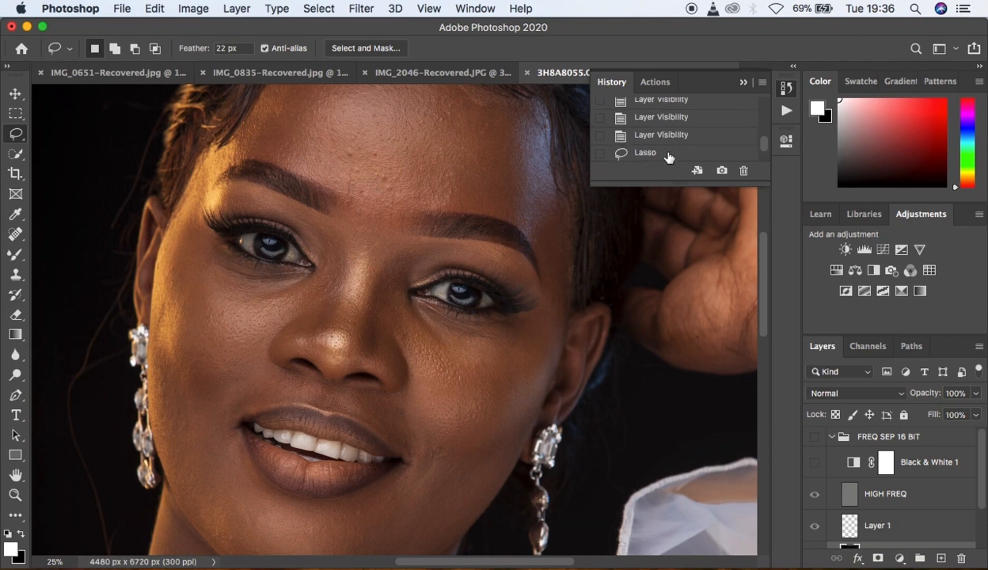
pyautogui.click(669, 154)
pyautogui.click(668, 135)
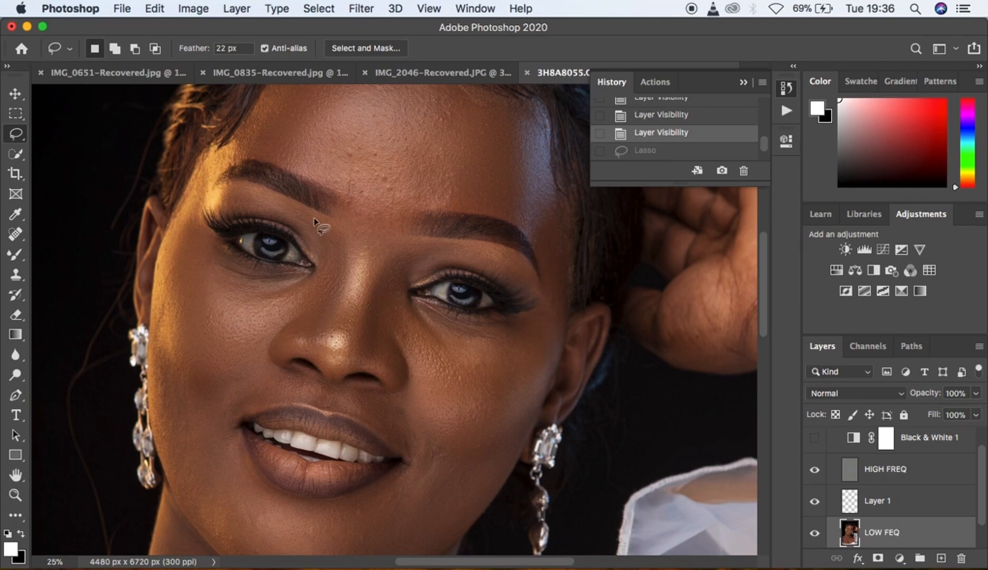
# Step: Outline the left side of the nose from brow to nostril, reapply the Gaussian Blur on LOW FEQ, and deselect
pyautogui.moveTo(312, 215)
pyautogui.mouseDown()
pyautogui.moveTo(347, 259)
pyautogui.moveTo(332, 319)
pyautogui.moveTo(315, 346)
pyautogui.moveTo(280, 340)
pyautogui.moveTo(260, 321)
pyautogui.moveTo(317, 276)
pyautogui.moveTo(318, 225)
pyautogui.mouseUp()
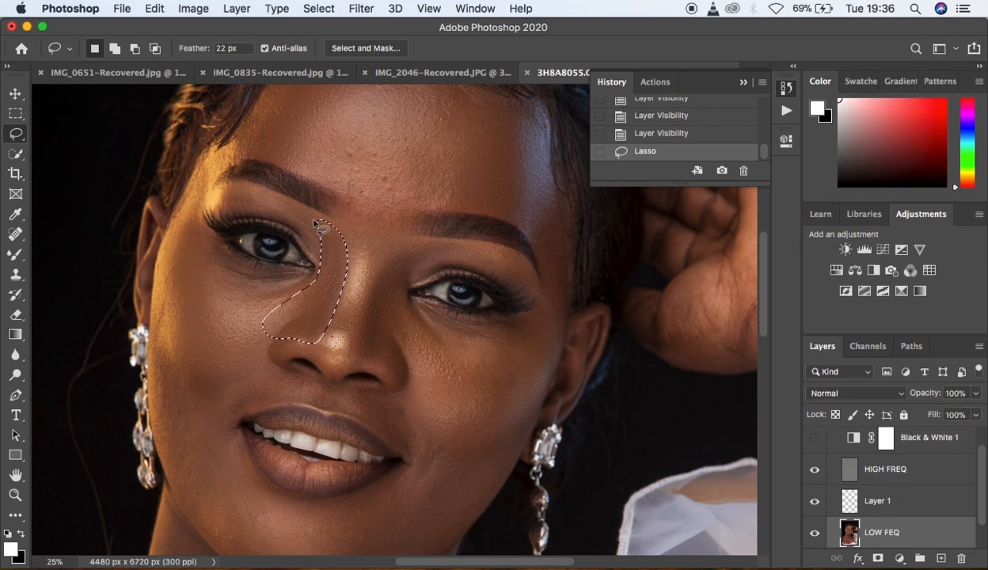
pyautogui.rightClick(329, 269)
pyautogui.click(401, 491)
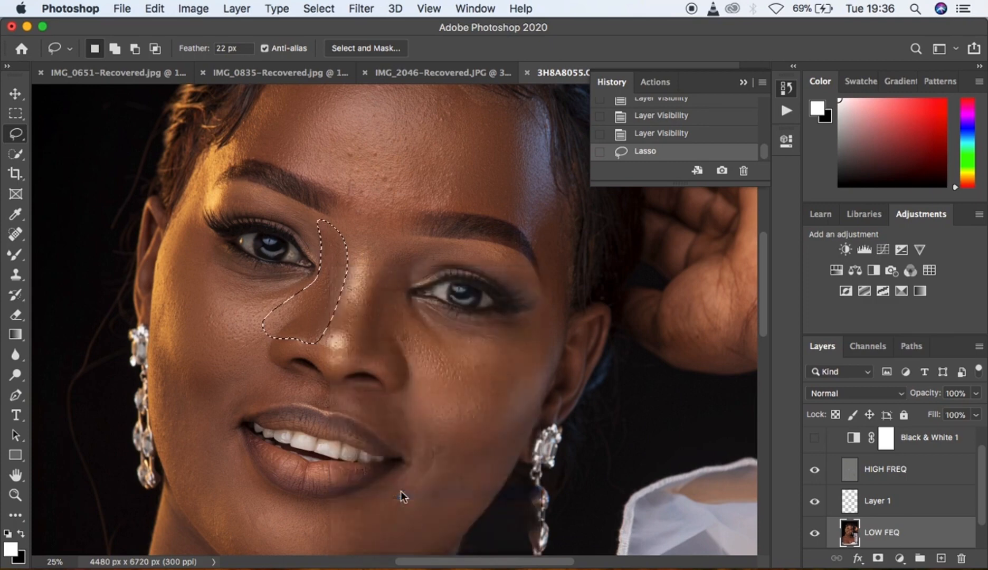
pyautogui.press('super+d')
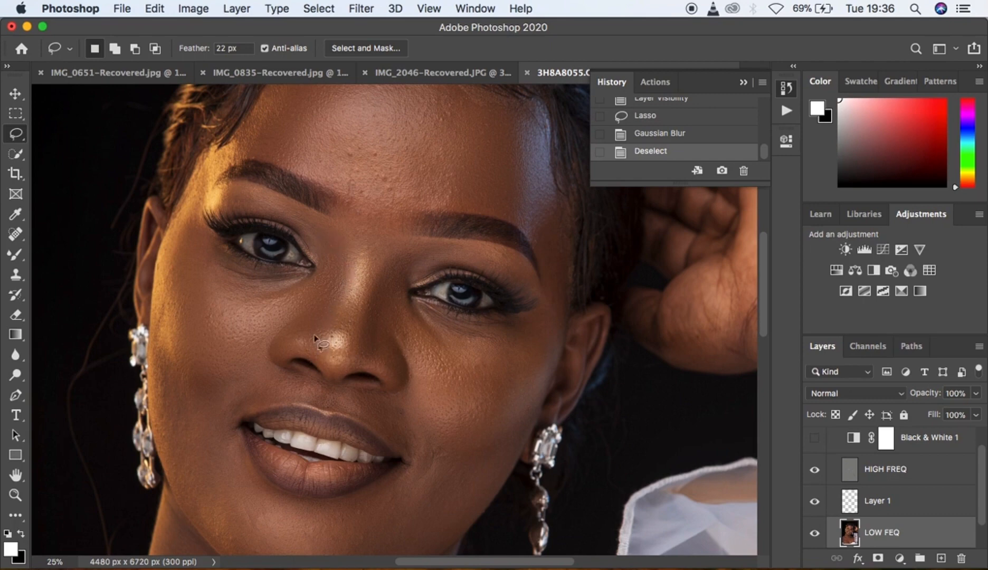
# Step: Outline the right side of the nose with the Lasso, reapply the Gaussian Blur on LOW FEQ, and deselect
pyautogui.moveTo(369, 289)
pyautogui.mouseDown()
pyautogui.moveTo(360, 358)
pyautogui.moveTo(391, 375)
pyautogui.moveTo(391, 342)
pyautogui.moveTo(408, 325)
pyautogui.moveTo(400, 295)
pyautogui.moveTo(405, 256)
pyautogui.mouseUp()
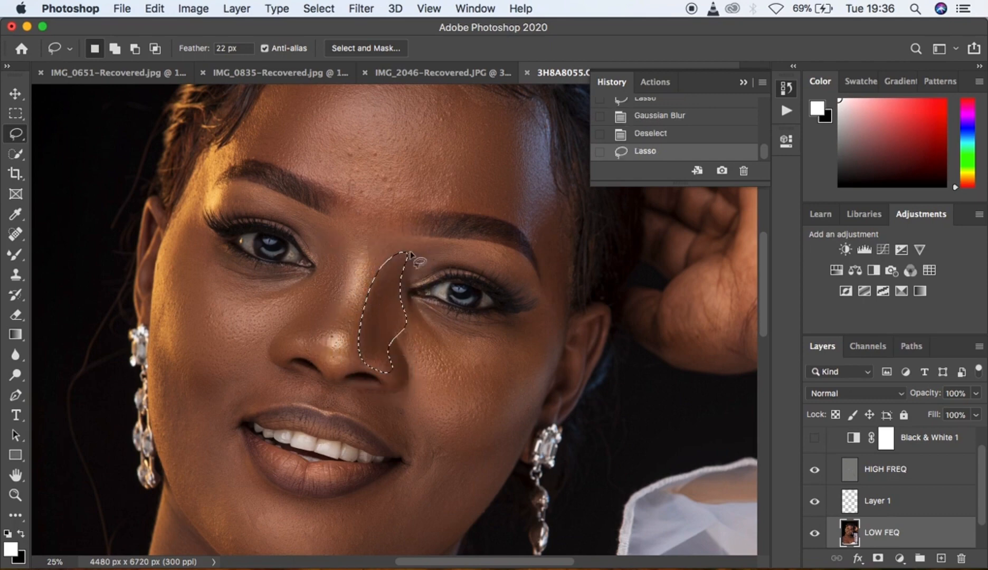
pyautogui.rightClick(386, 292)
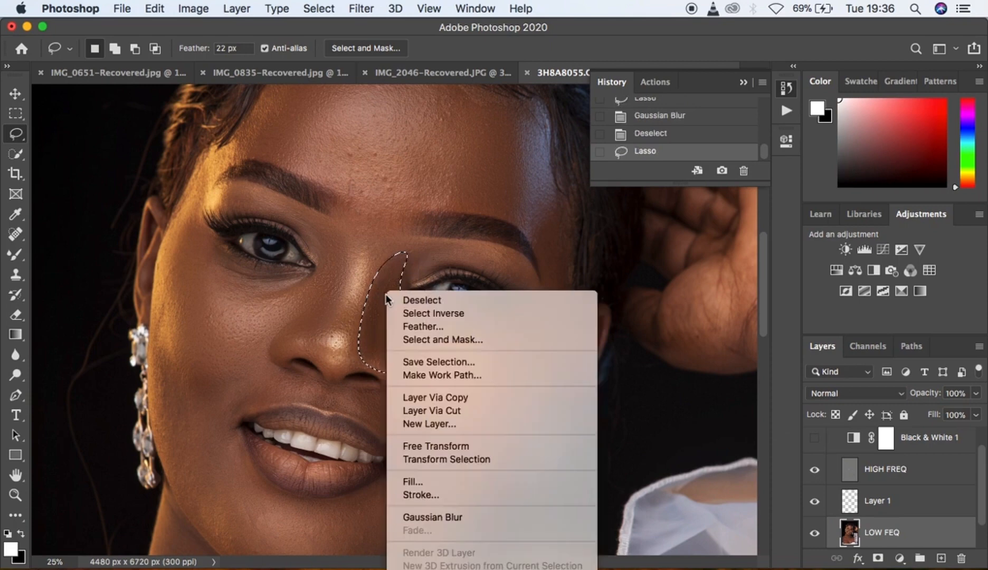
pyautogui.click(467, 516)
pyautogui.press('super+d')
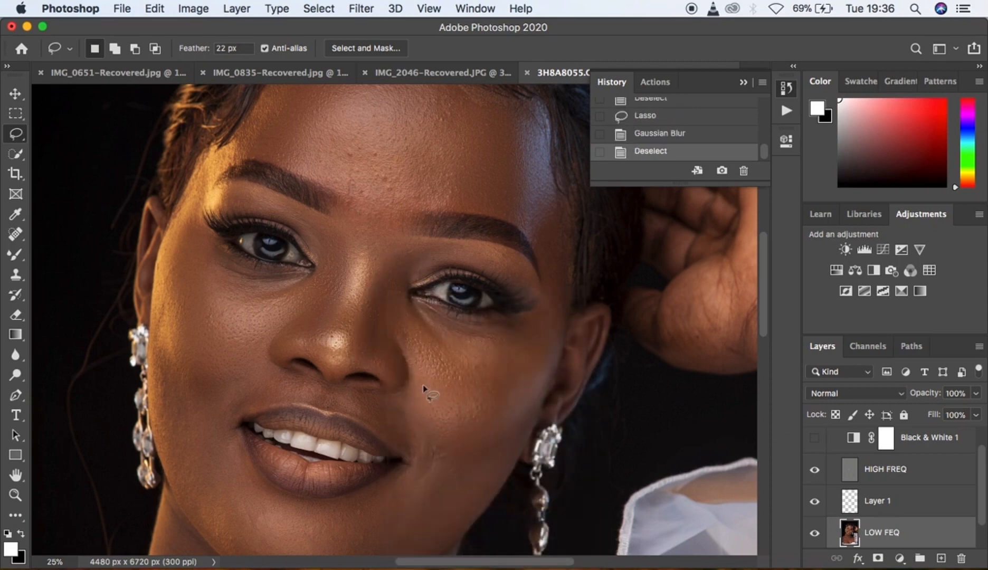
# Step: Outline the highlight running down the nose bridge to the tip and reapply the Gaussian Blur on LOW FEQ
pyautogui.moveTo(352, 237)
pyautogui.mouseDown()
pyautogui.moveTo(346, 285)
pyautogui.moveTo(322, 333)
pyautogui.moveTo(324, 363)
pyautogui.moveTo(344, 366)
pyautogui.moveTo(358, 347)
pyautogui.moveTo(383, 248)
pyautogui.mouseUp()
pyautogui.rightClick(360, 277)
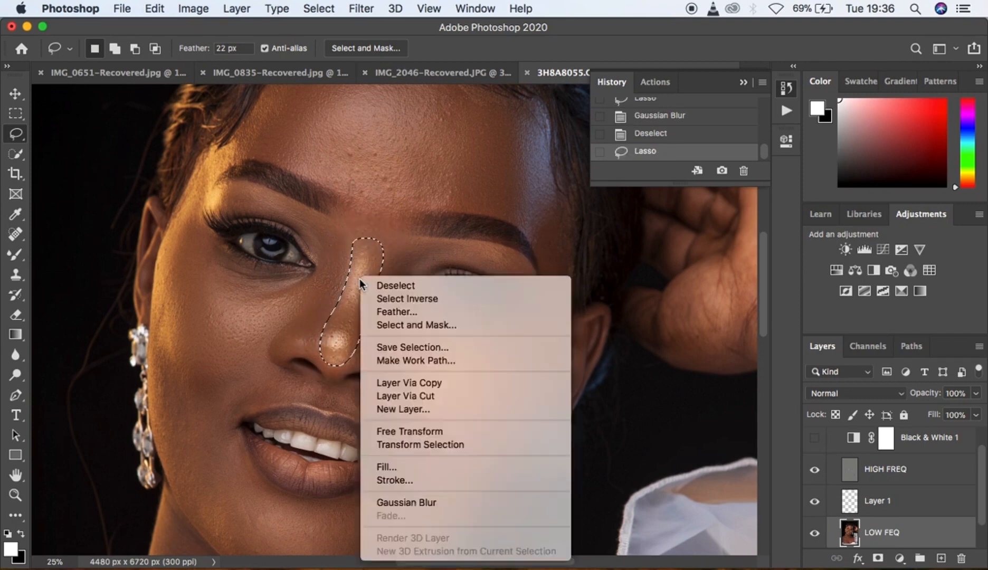
pyautogui.click(423, 503)
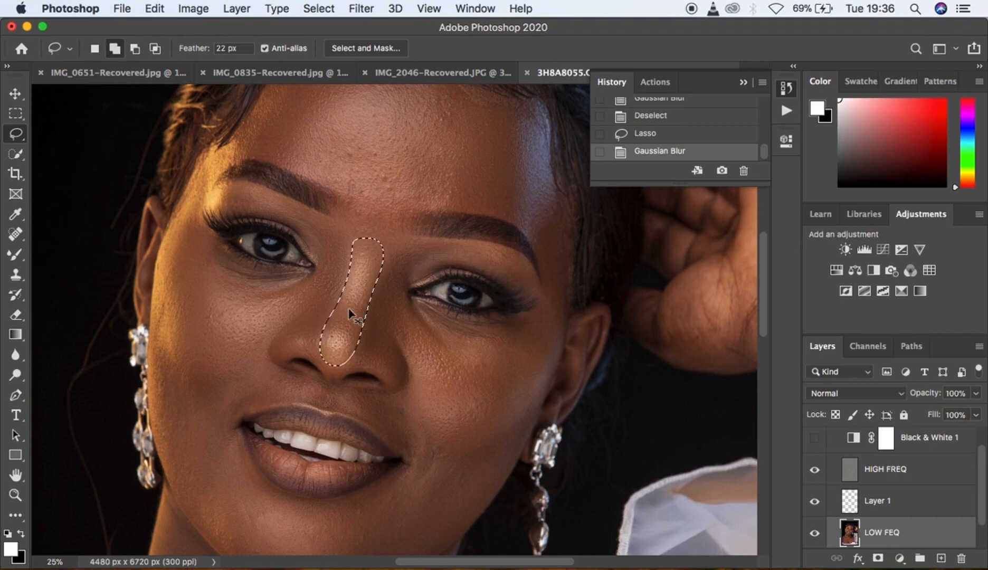
# Step: Fade the nose highlight's Gaussian Blur to 22% opacity in Normal mode and clear the selection
pyautogui.press('super+shift+f')
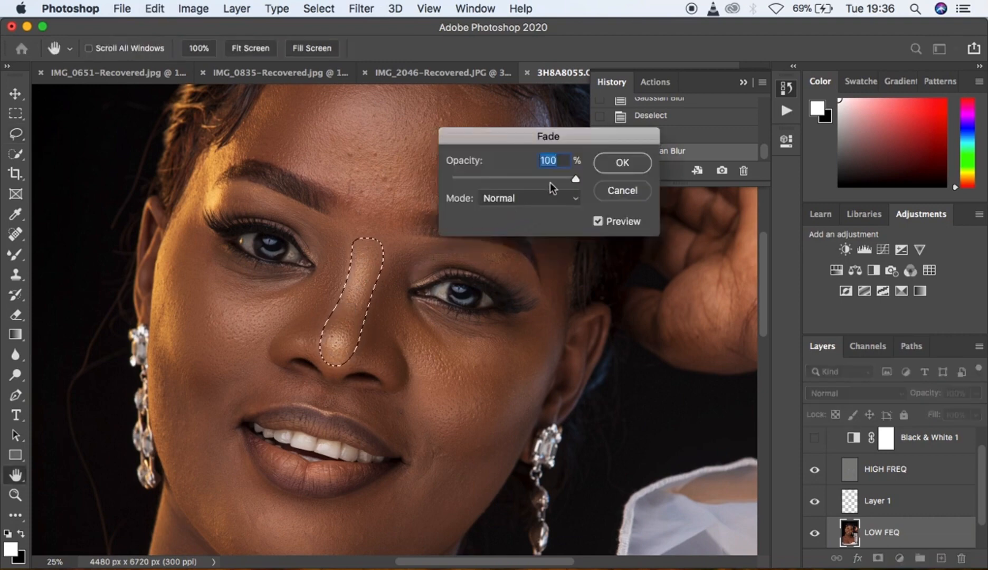
pyautogui.moveTo(575, 179); pyautogui.dragTo(478, 179)
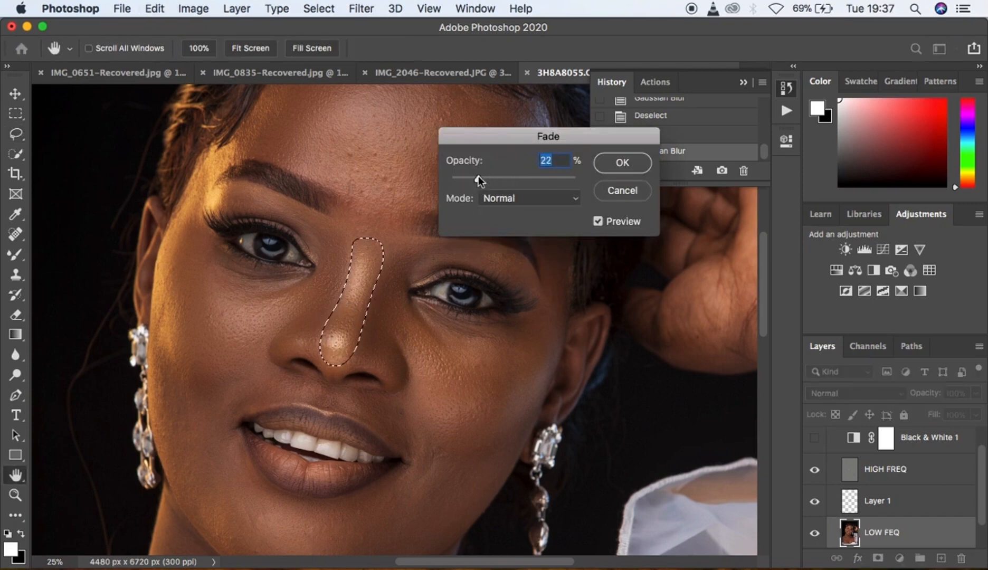
pyautogui.click(623, 162)
pyautogui.scroll(1, 851, 434)
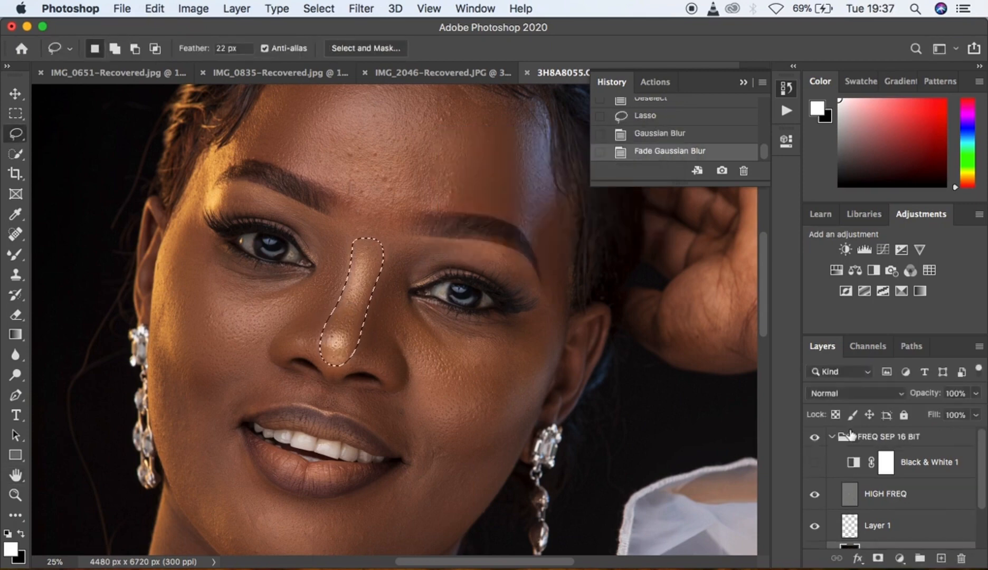
pyautogui.press('super+d')
# Step: Compare the face before and after by toggling the FREQ SEP 16 BIT group's visibility, and review the portrait zoomed out
pyautogui.click(815, 437)
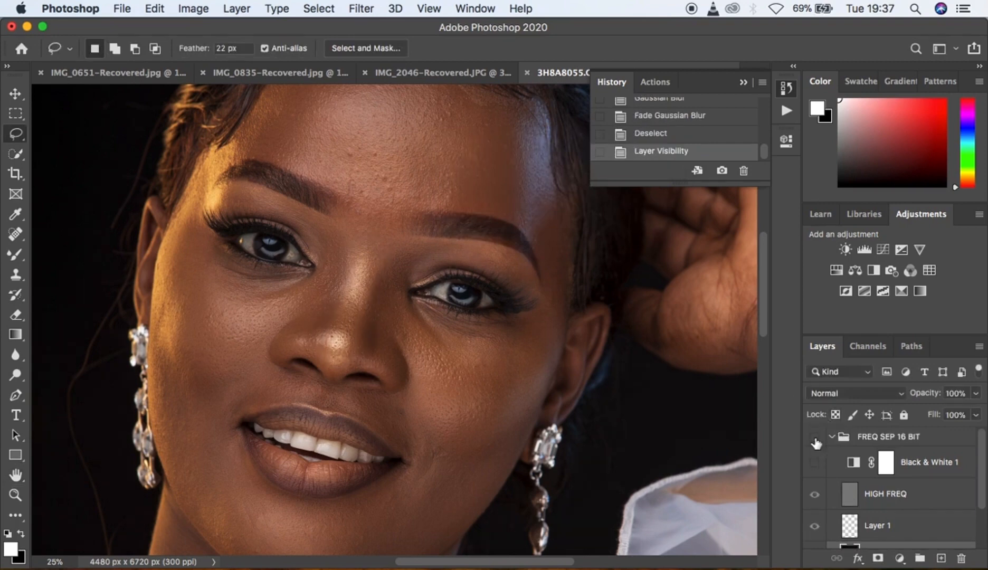
pyautogui.click(815, 437)
pyautogui.click(815, 437)
pyautogui.click(815, 437)
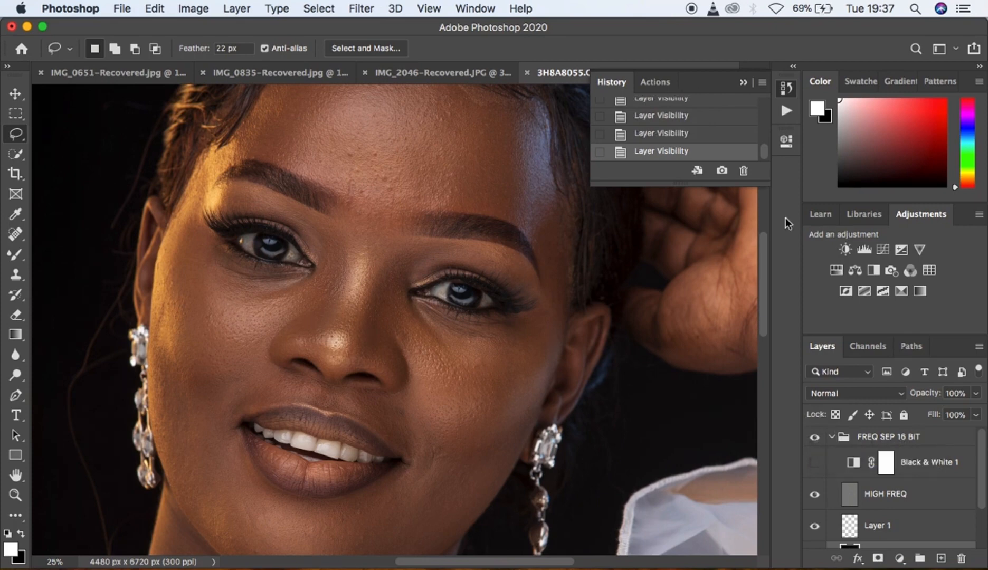
pyautogui.click(744, 84)
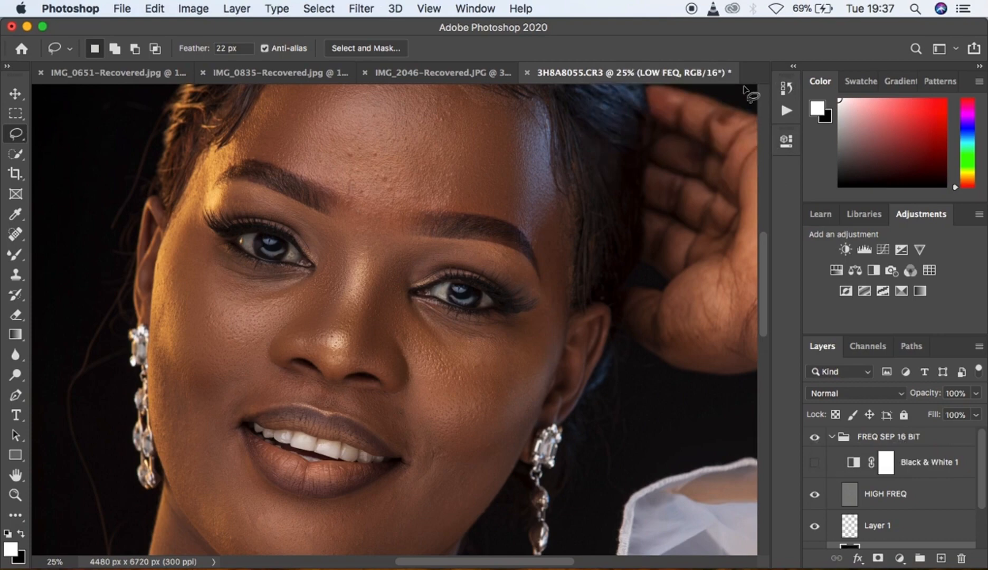
pyautogui.press('super+minus')
pyautogui.press('super+minus')
pyautogui.press('super+minus')
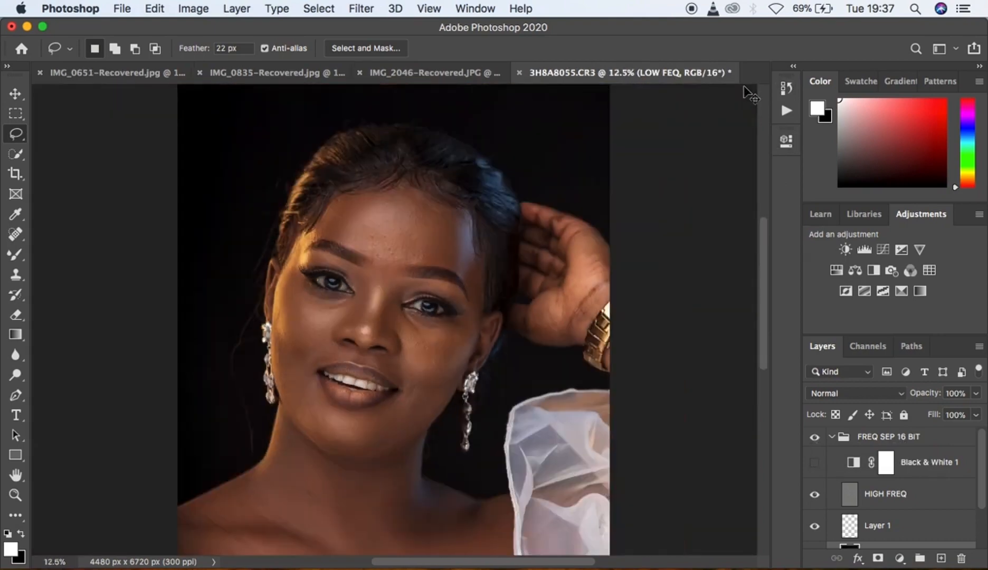
pyautogui.press('super+plus')
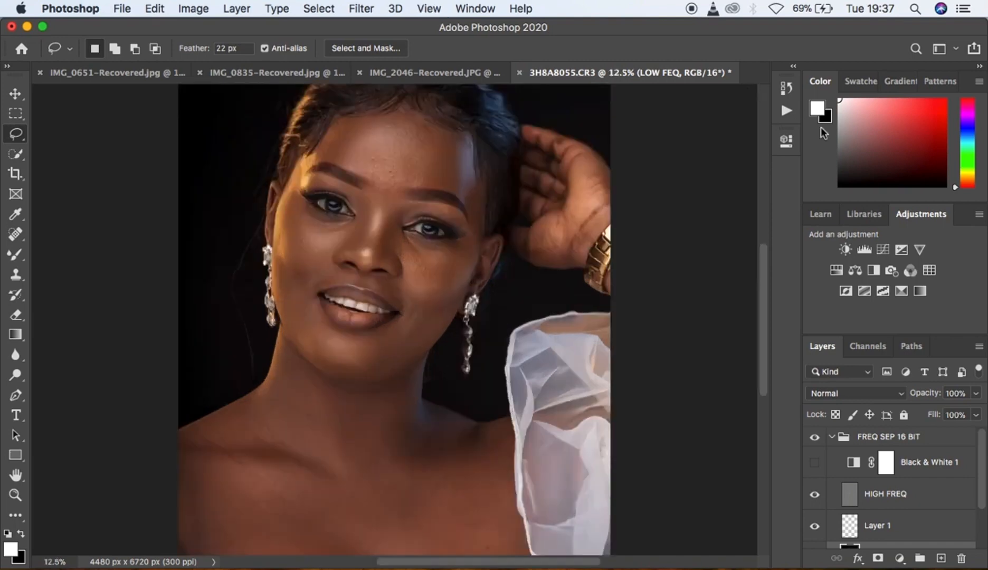
# Step: Step back in the history to the first Mixer Brush stroke, right after the initial Layer Visibility change
pyautogui.click(785, 110)
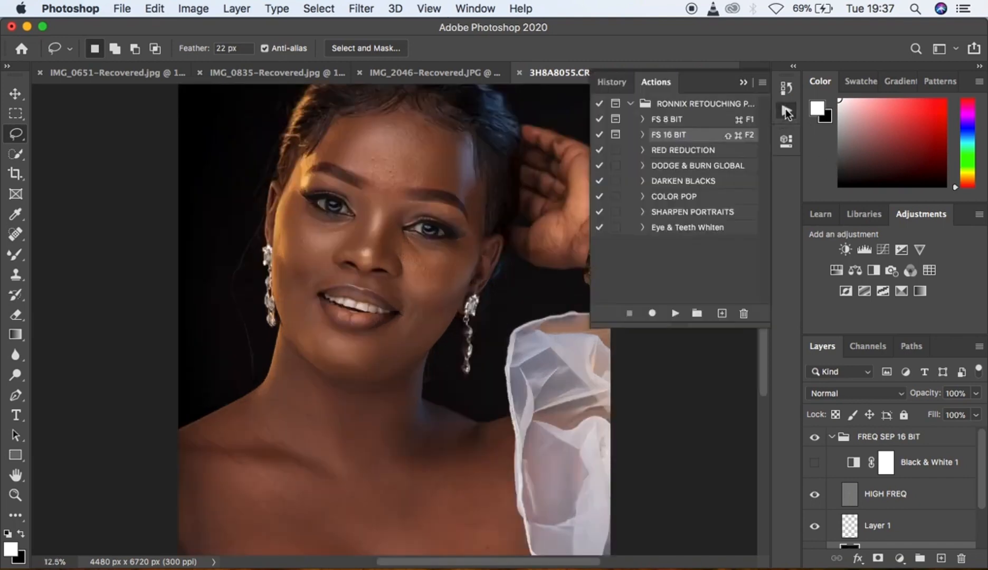
pyautogui.click(616, 84)
pyautogui.scroll(10, 697, 206)
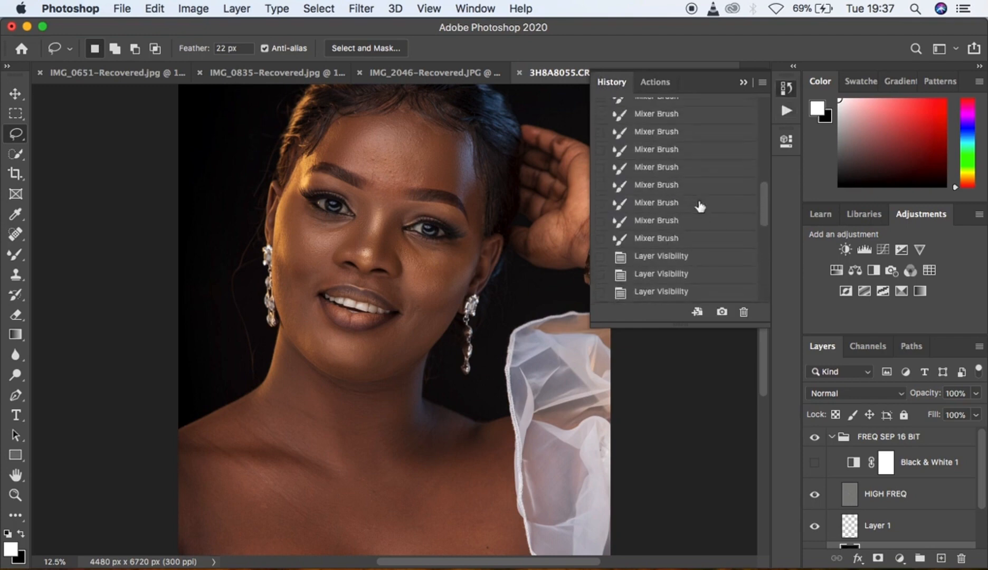
pyautogui.click(679, 238)
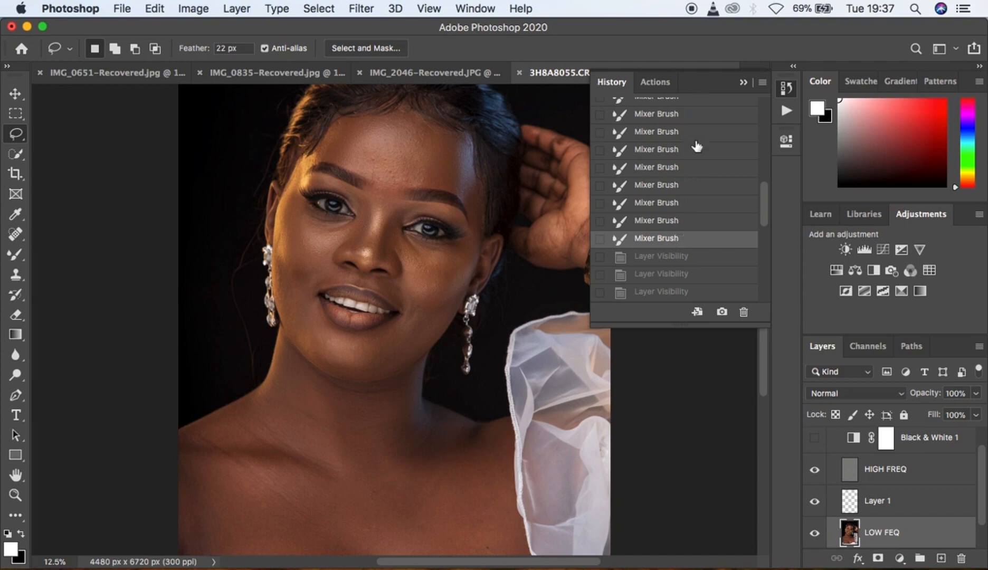
pyautogui.scroll(5, 697, 146)
pyautogui.click(674, 224)
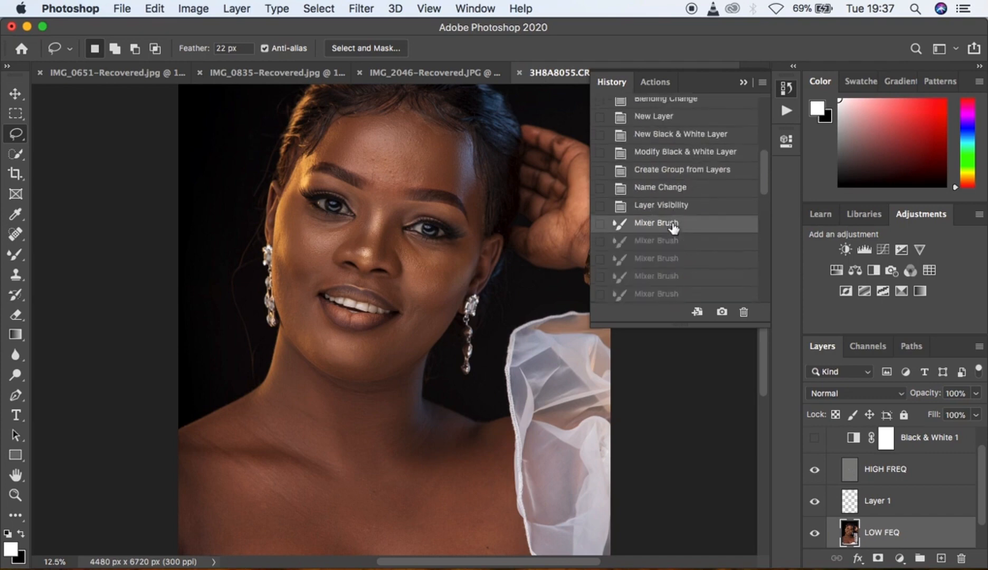
pyautogui.click(744, 83)
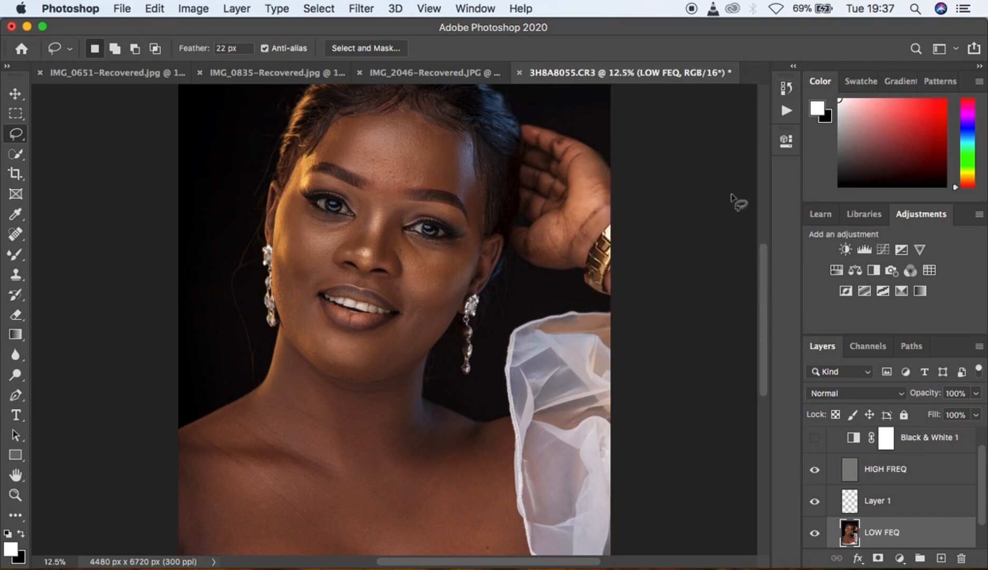
# Step: Delete the Black & White 1 adjustment layer from the FREQ SEP 16 BIT group
pyautogui.click(936, 442)
pyautogui.press('Delete')
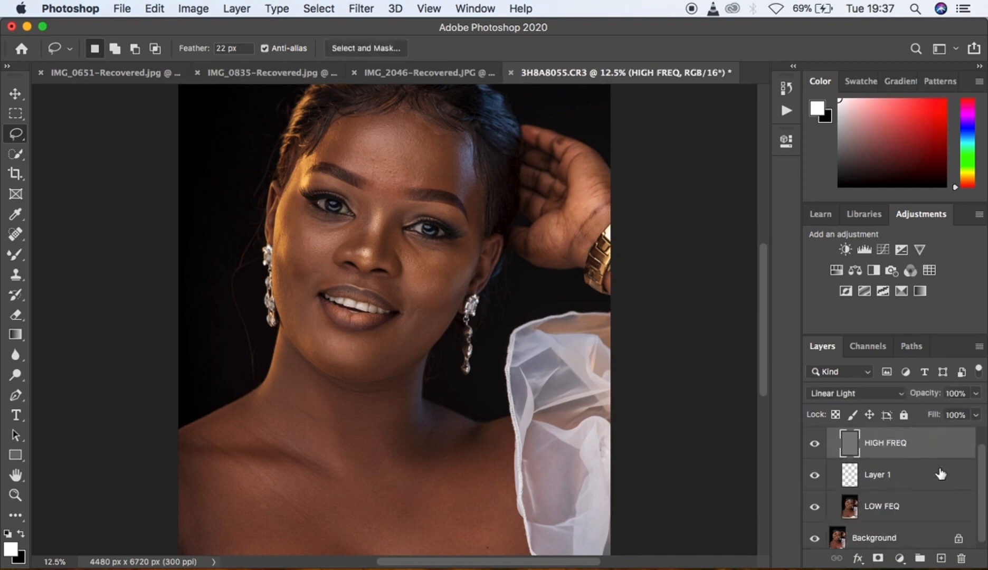
pyautogui.scroll(1, 940, 473)
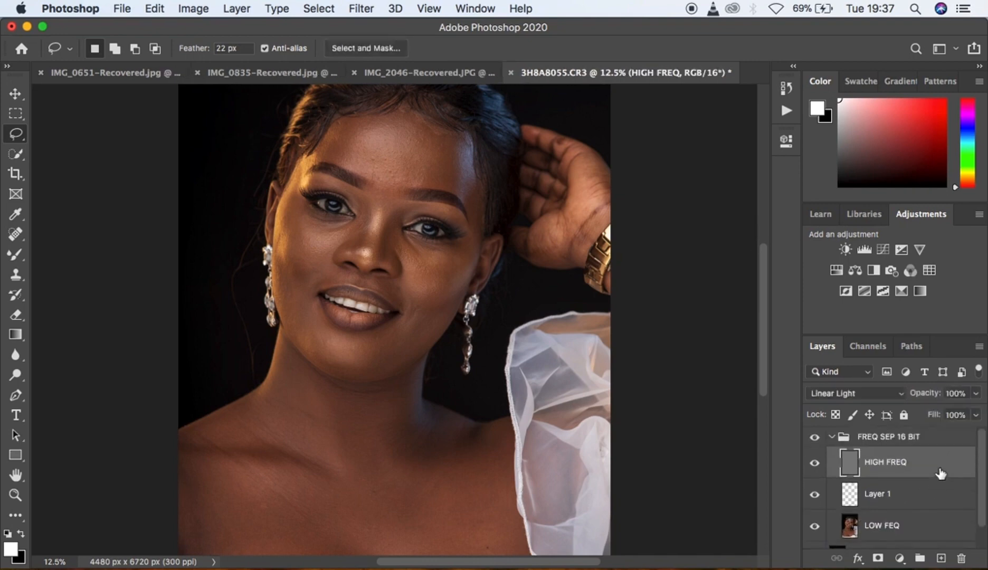
# Step: Stamp all visible layers into a new layer above the collapsed FREQ SEP 16 BIT group and duplicate that layer
pyautogui.click(833, 437)
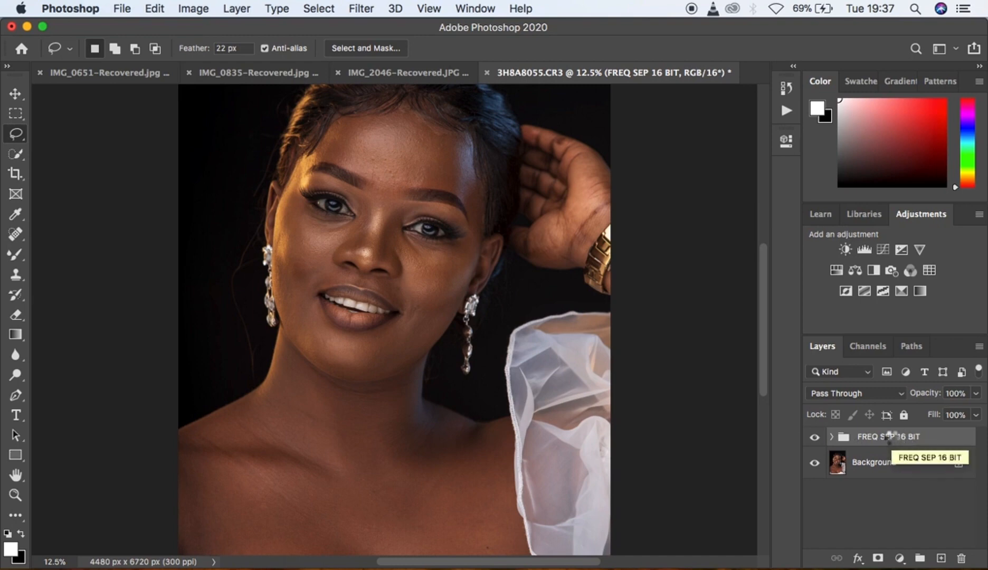
pyautogui.press('alt+shift+super+e')
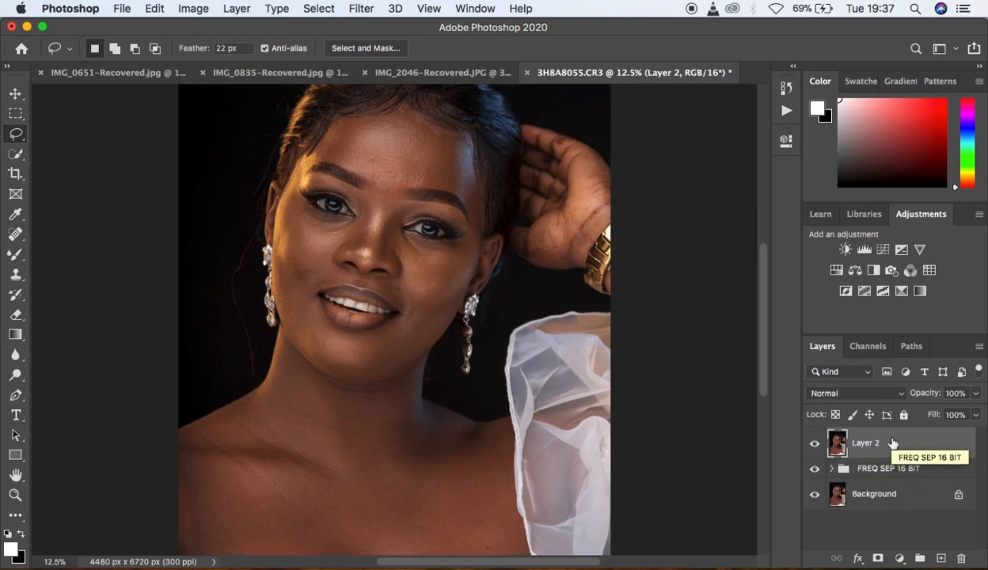
pyautogui.press('super+j')
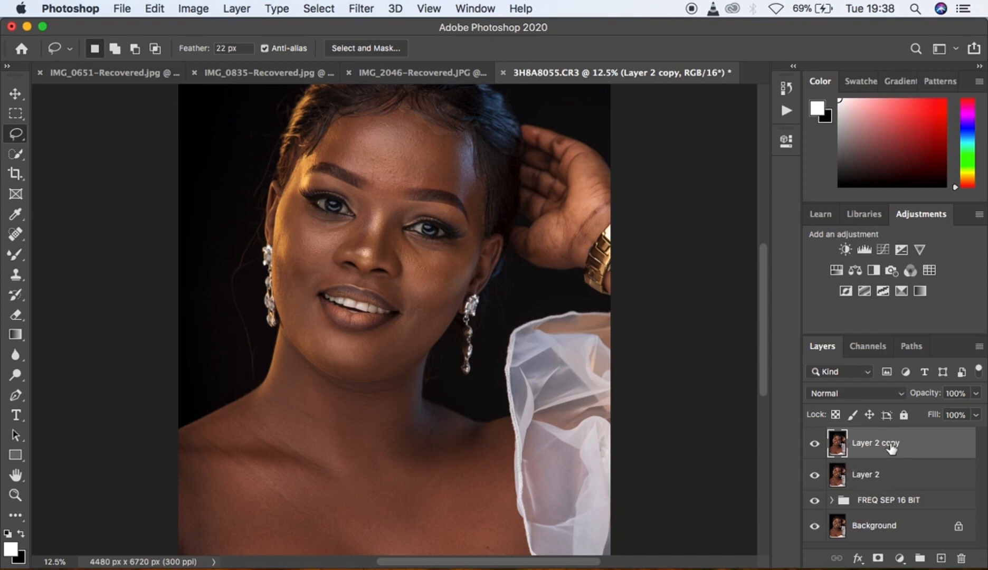
# Step: Apply the High Pass filter to Layer 2 copy with a radius of 5 pixels
pyautogui.click(359, 8)
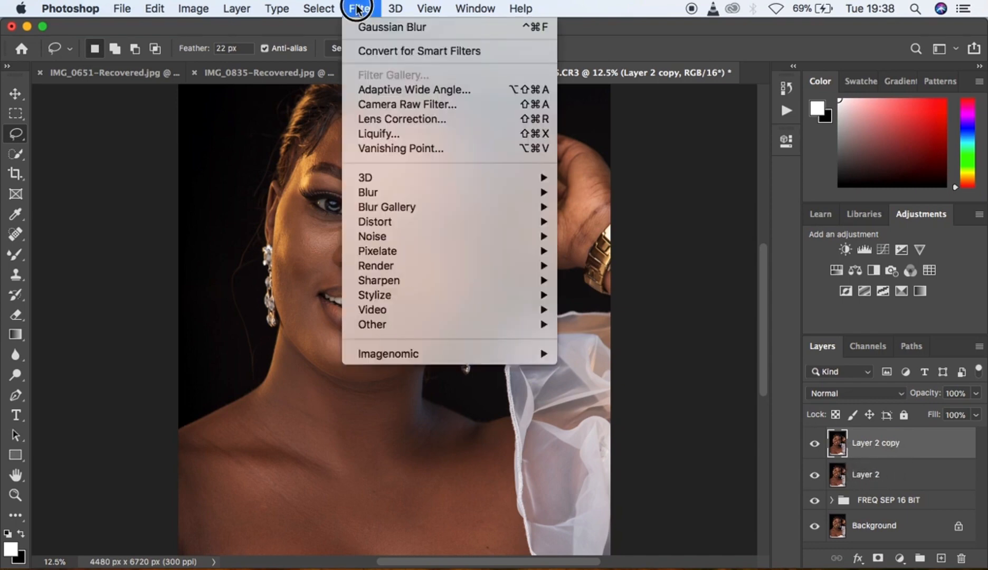
pyautogui.moveTo(554, 324)
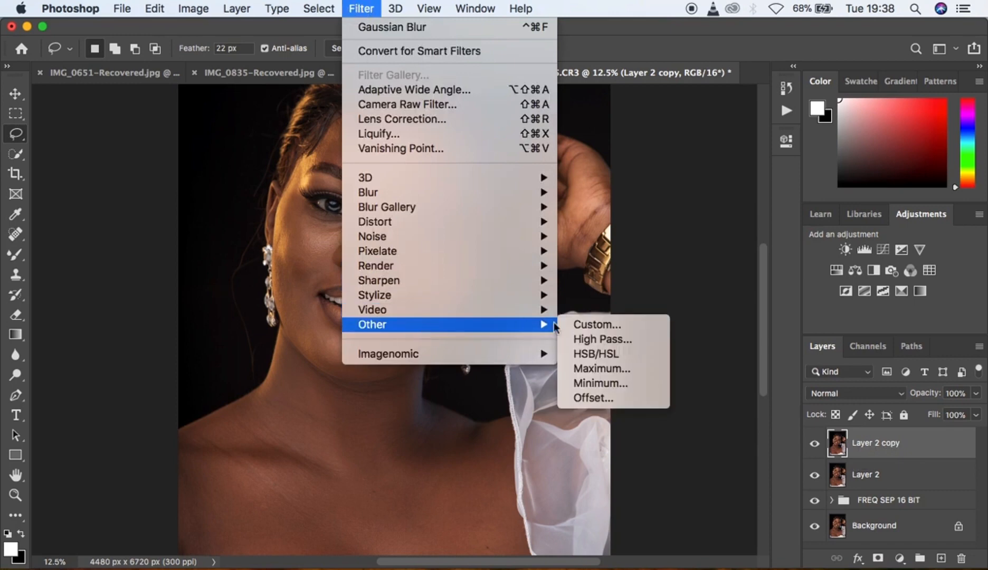
pyautogui.click(588, 338)
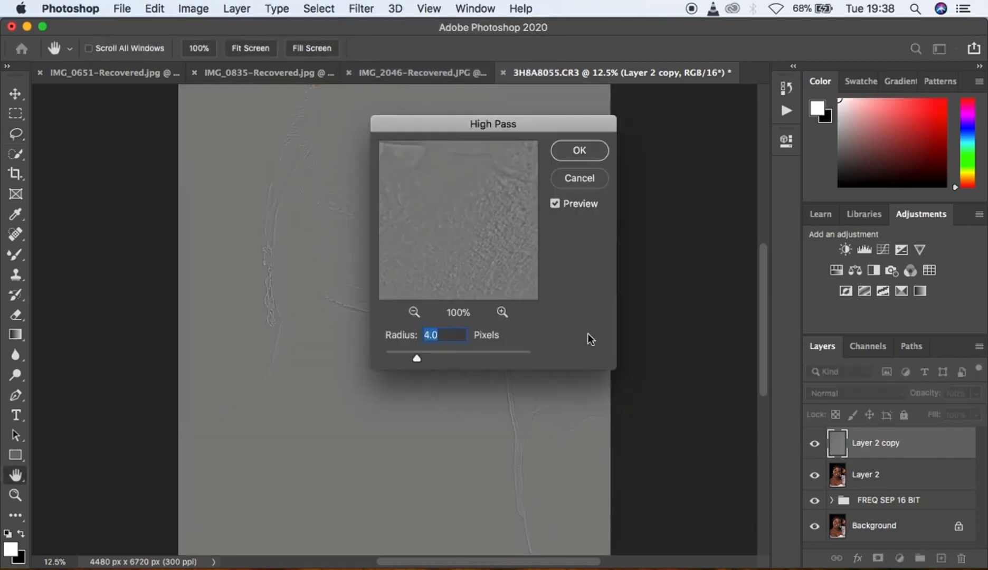
pyautogui.moveTo(500, 130); pyautogui.dragTo(678, 129)
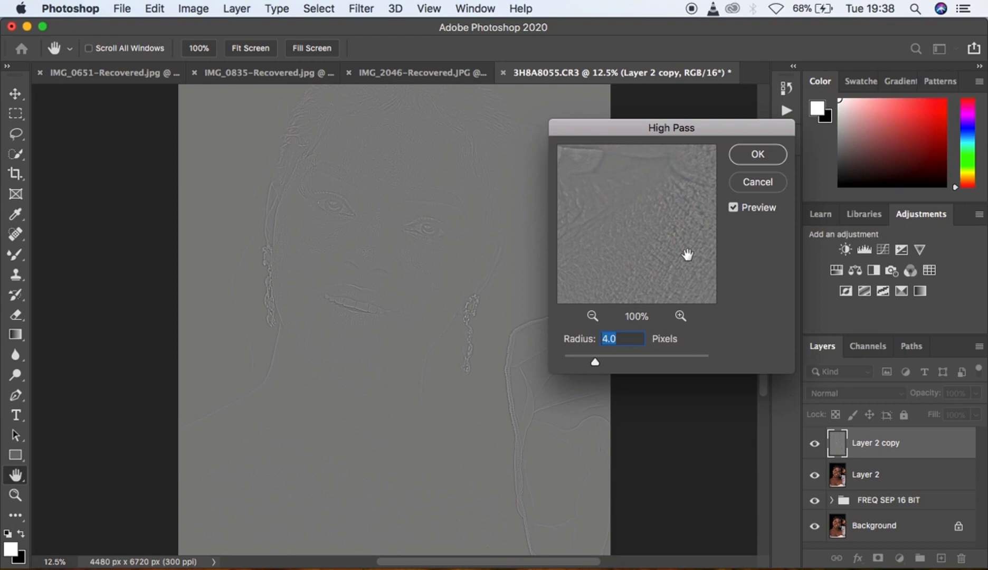
pyautogui.moveTo(666, 134); pyautogui.dragTo(685, 94)
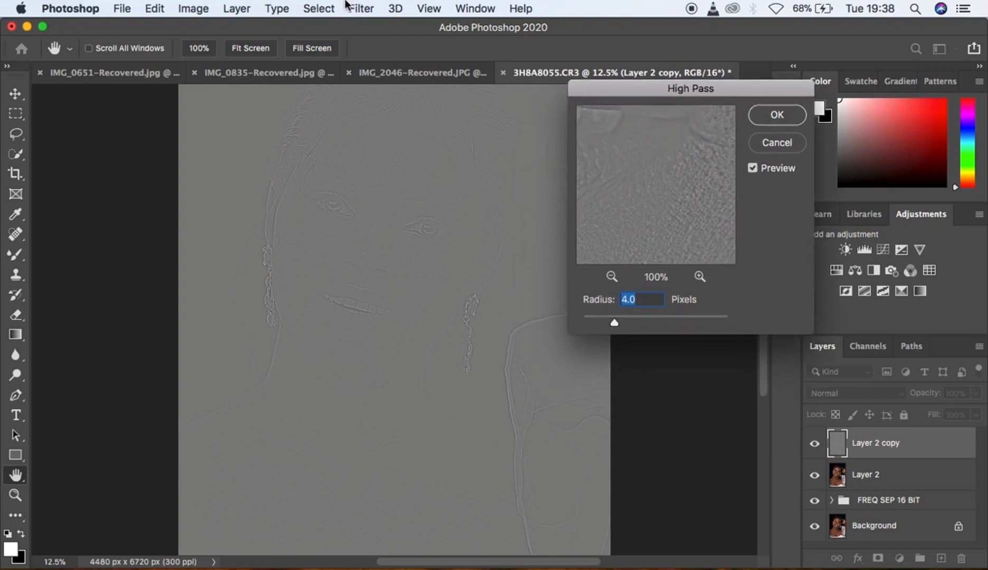
pyautogui.moveTo(613, 323); pyautogui.dragTo(624, 326)
pyautogui.write('5')
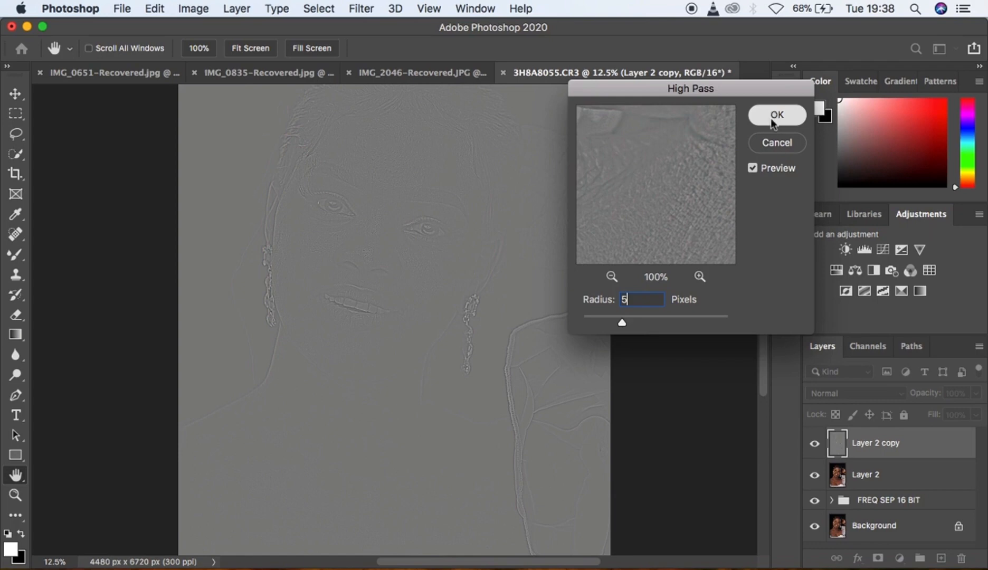
# Step: Set the blend mode of Layer 2 copy to Vivid Light
pyautogui.click(833, 393)
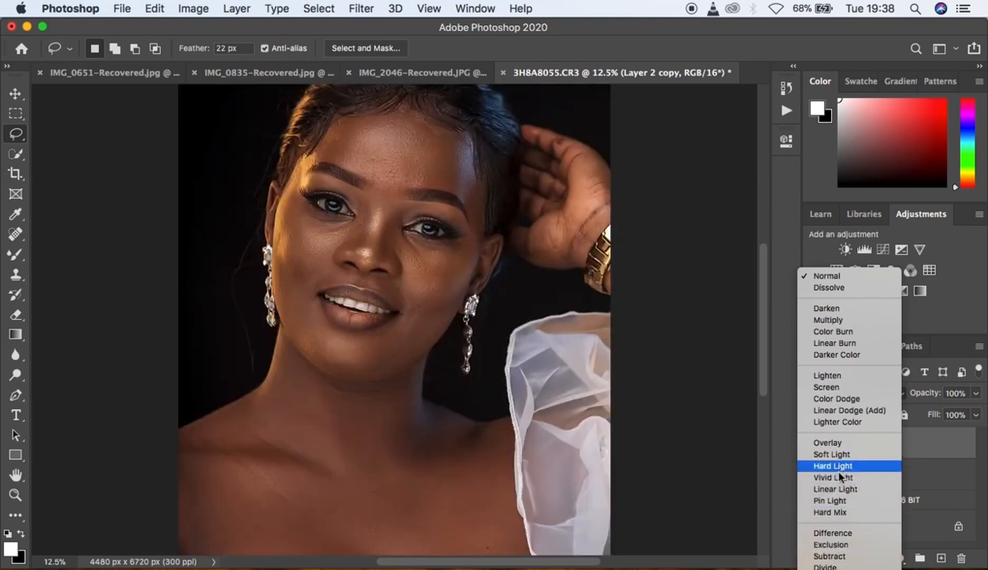
pyautogui.click(839, 478)
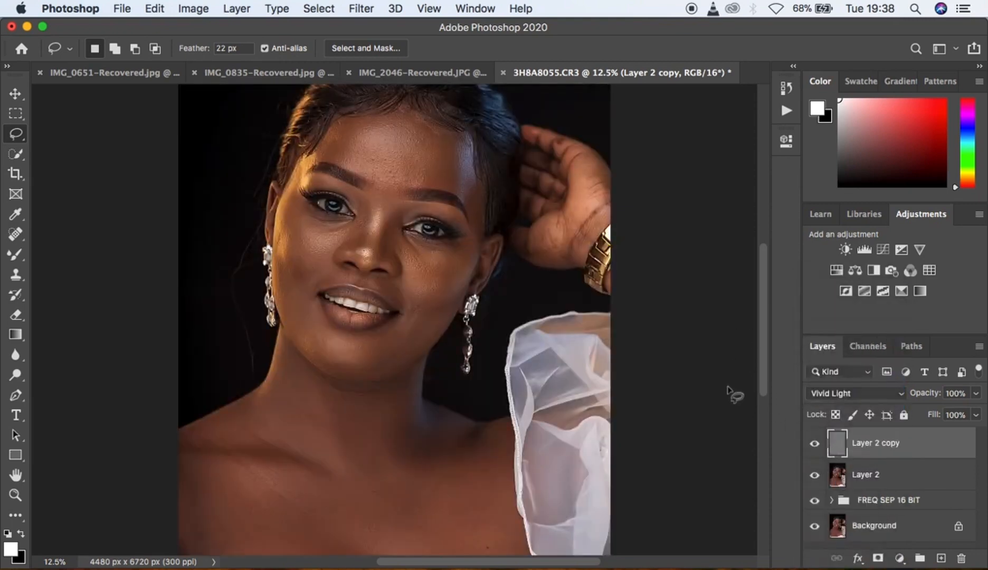
pyautogui.press('super+minus')
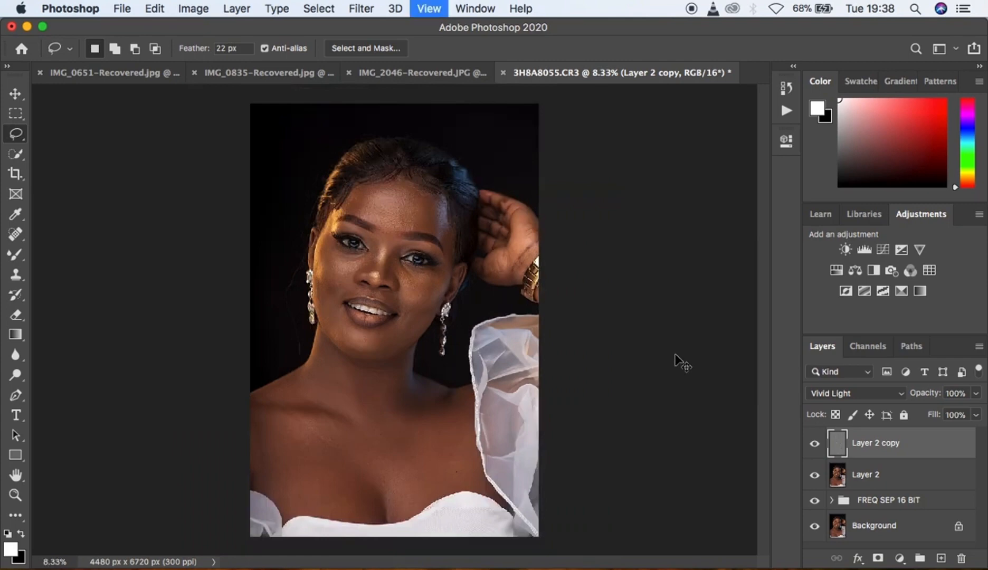
# Step: Compare the face with the Layer 2 copy sharpening layer shown and hidden
pyautogui.press('super+equal')
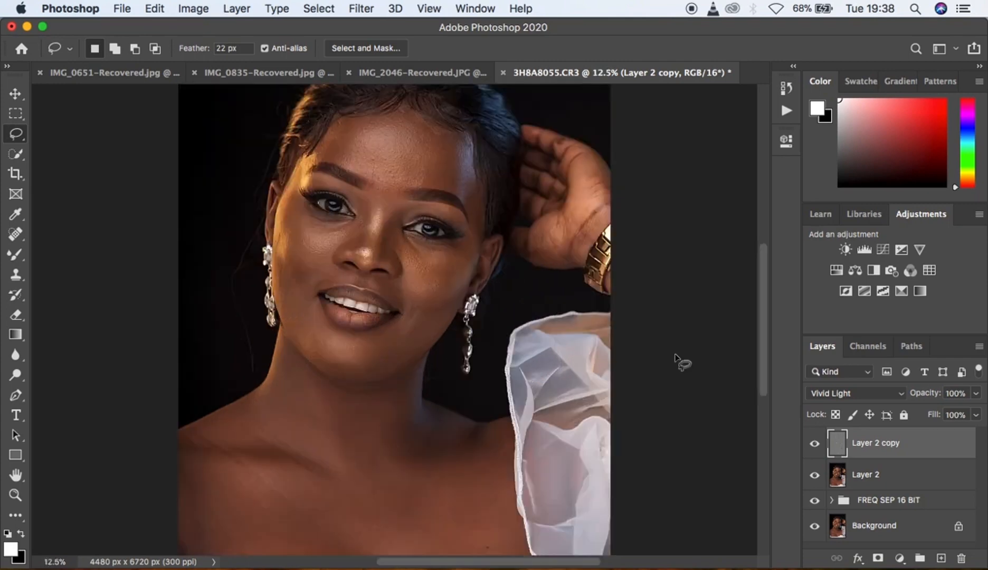
pyautogui.press('super+equal')
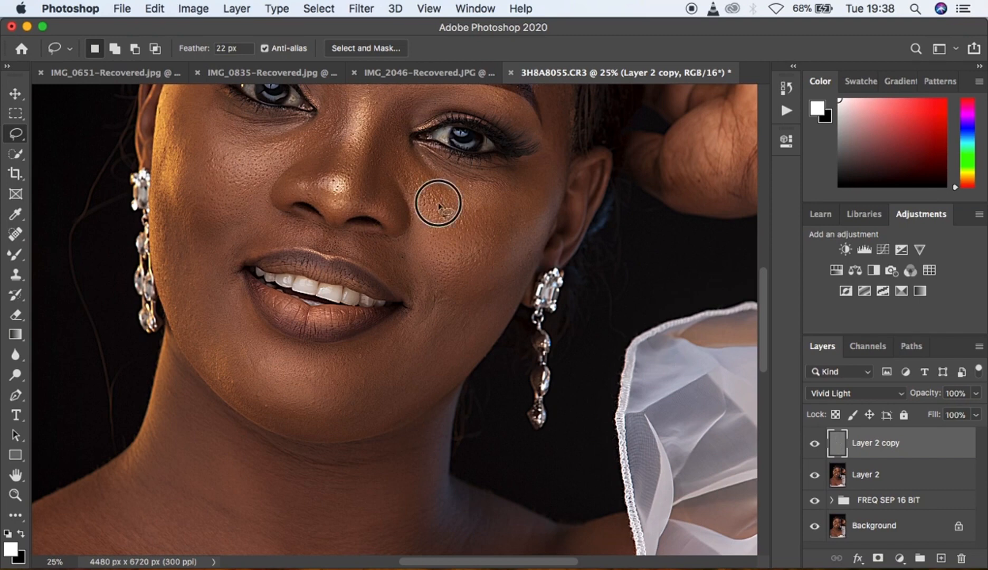
pyautogui.moveTo(439, 202); pyautogui.dragTo(511, 325)
pyautogui.click(814, 444)
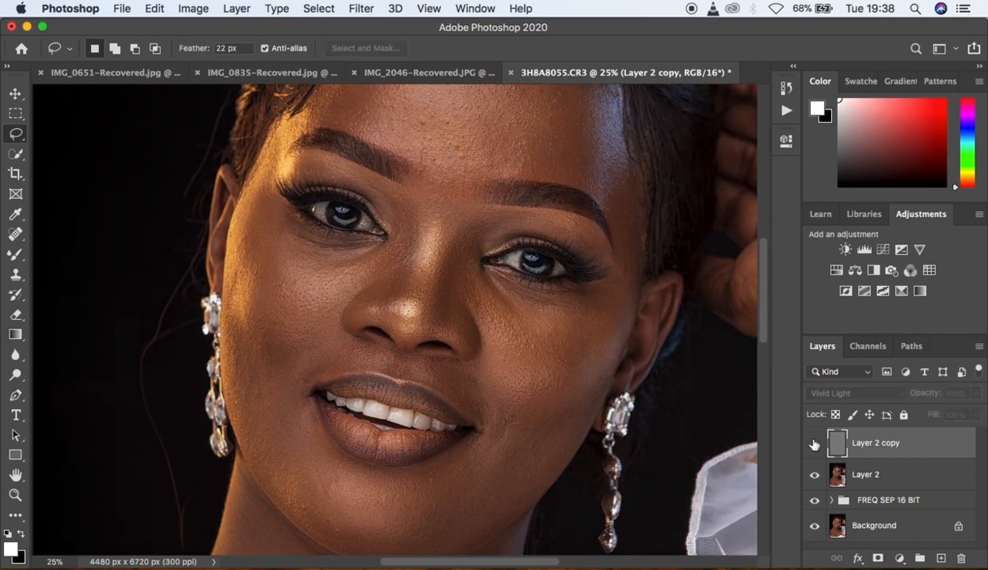
pyautogui.click(815, 444)
pyautogui.click(815, 443)
pyautogui.click(815, 444)
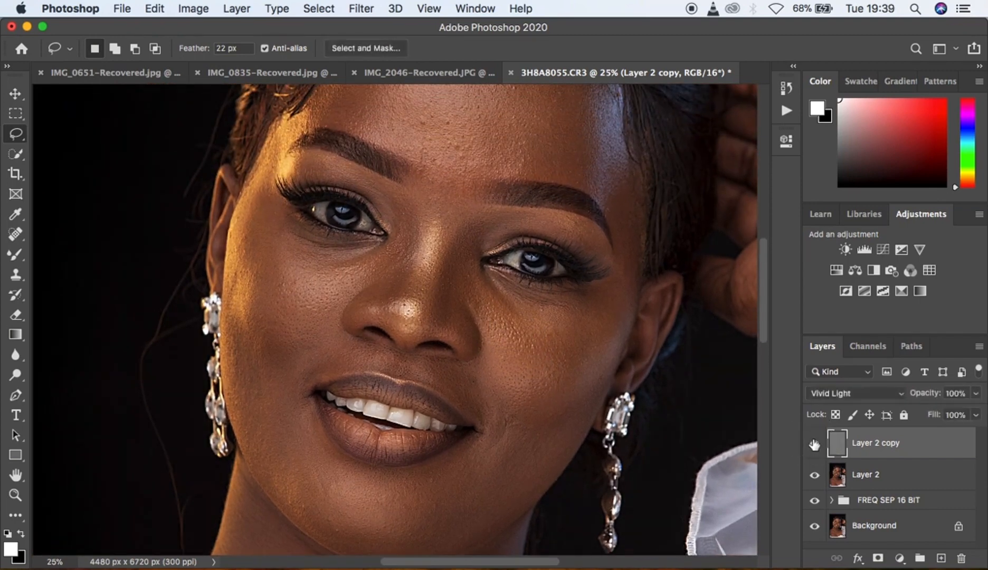
pyautogui.click(815, 444)
pyautogui.click(815, 444)
pyautogui.click(815, 443)
pyautogui.click(814, 443)
pyautogui.click(815, 443)
pyautogui.click(815, 444)
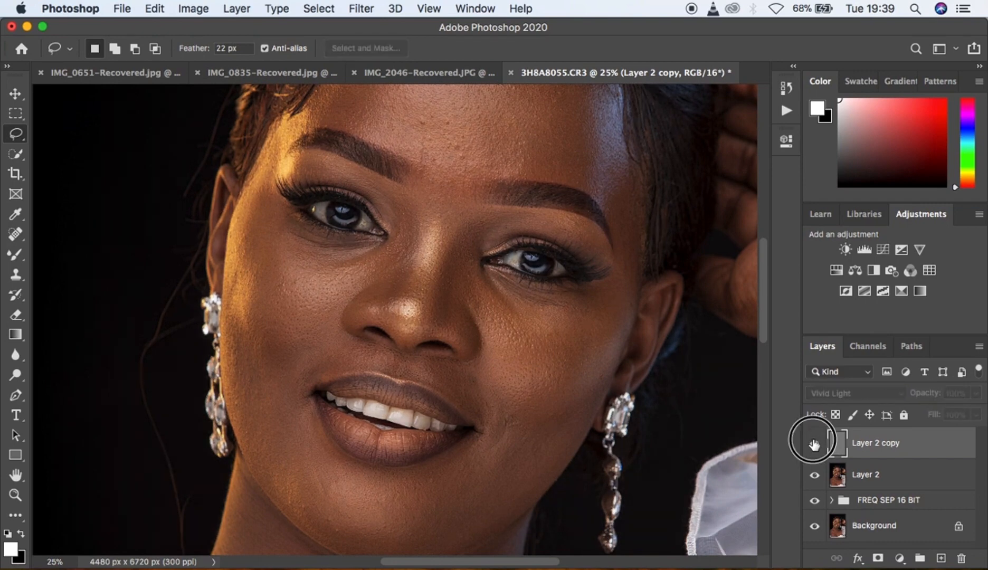
pyautogui.click(815, 443)
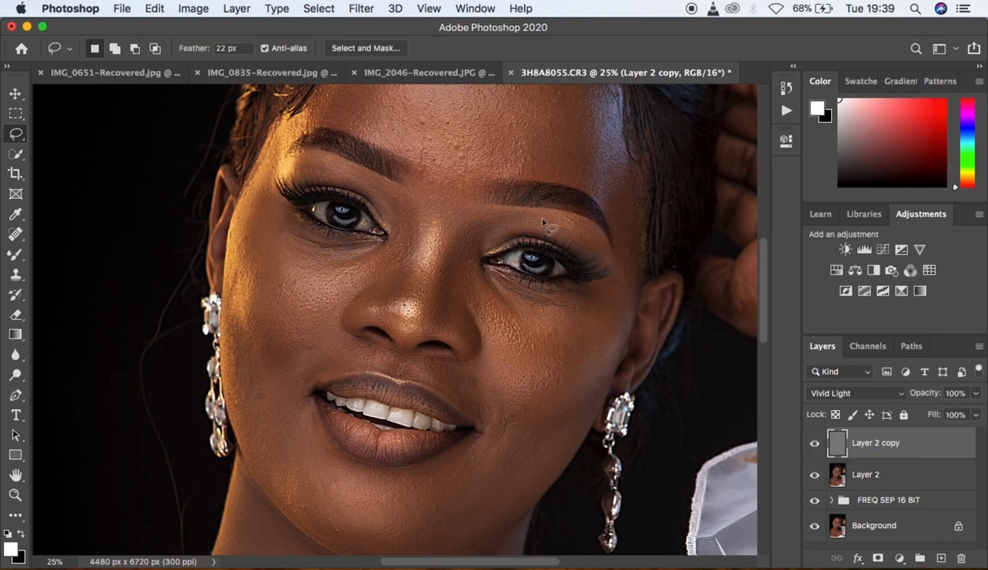
# Step: Examine the skin texture around the nose and cheeks close up with and without Layer 2 copy
pyautogui.press('super+minus')
pyautogui.press('super+plus')
pyautogui.press('super+plus')
pyautogui.press('super+plus')
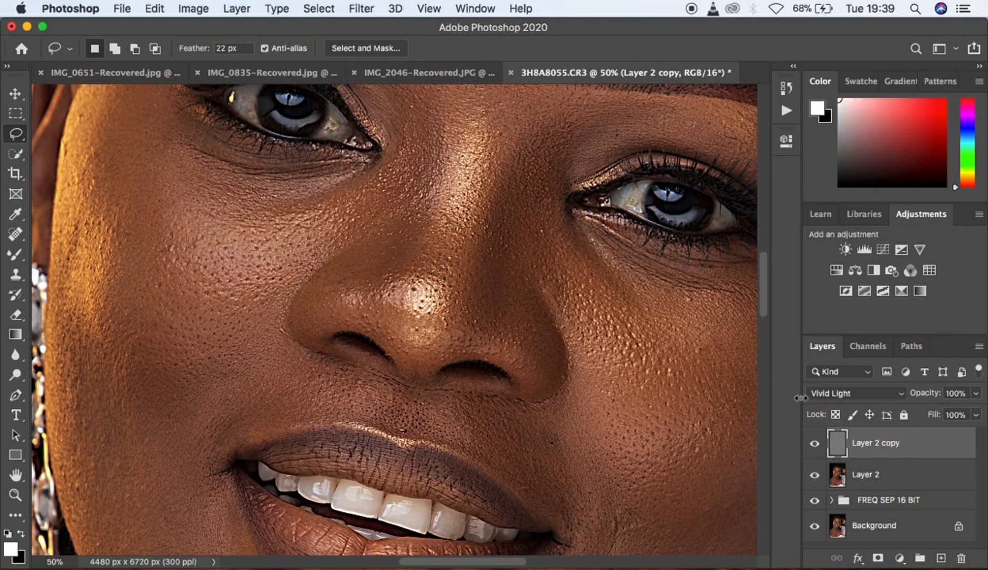
pyautogui.click(815, 444)
pyautogui.click(815, 445)
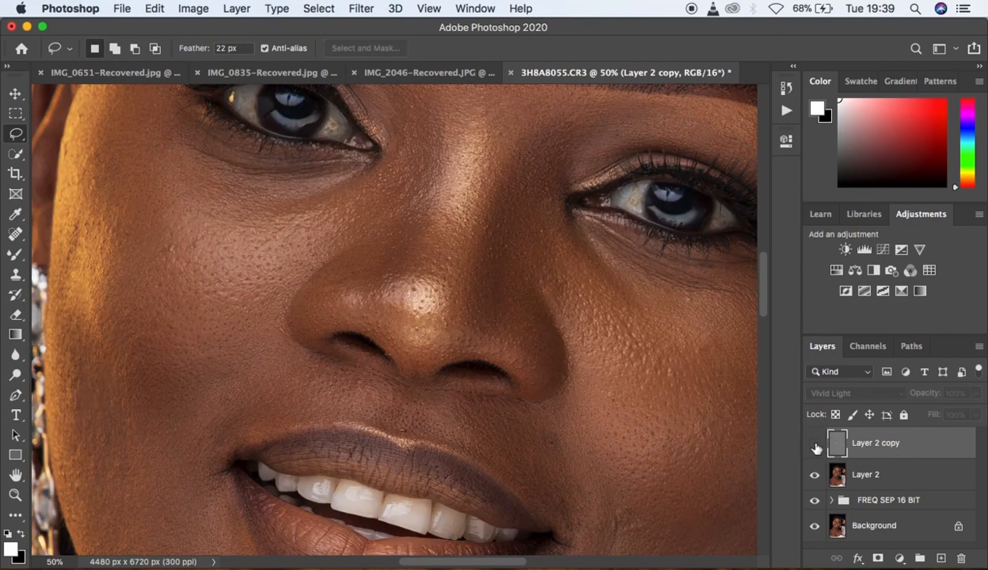
pyautogui.click(815, 445)
pyautogui.click(816, 445)
pyautogui.press('super+minus')
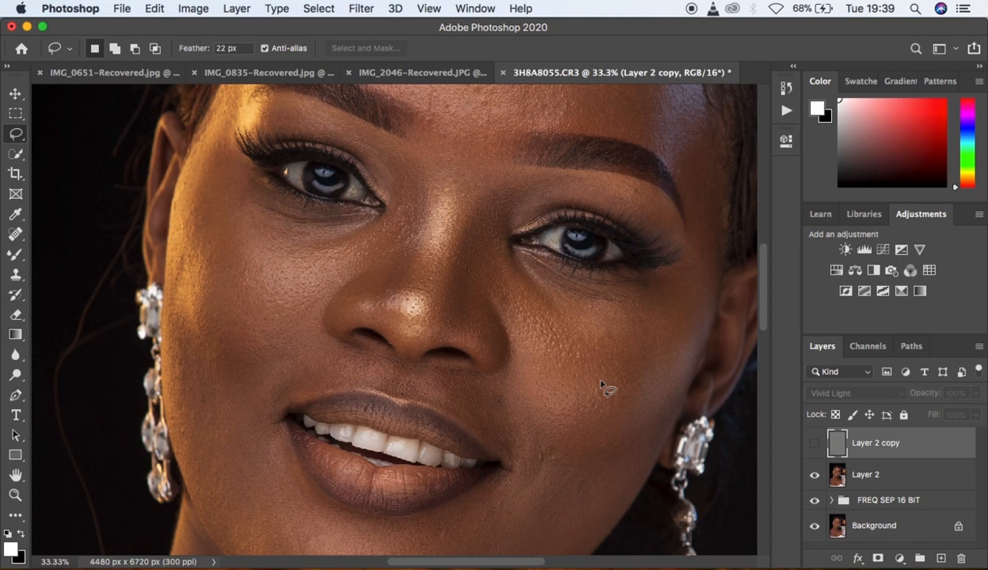
pyautogui.press('super+minus')
pyautogui.press('super+minus')
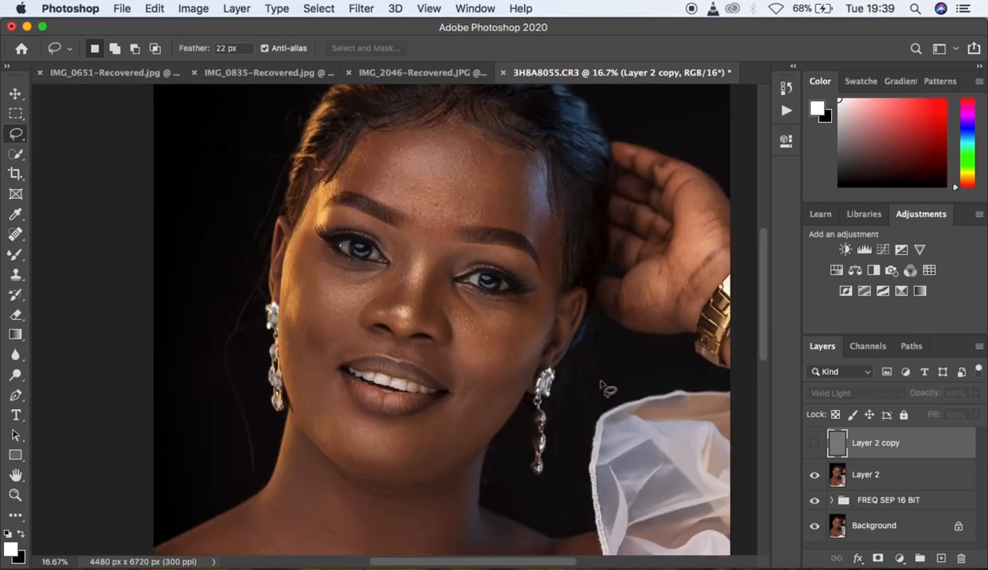
# Step: Make Layer 2 copy visible again and reduce its opacity to 13%
pyautogui.click(814, 442)
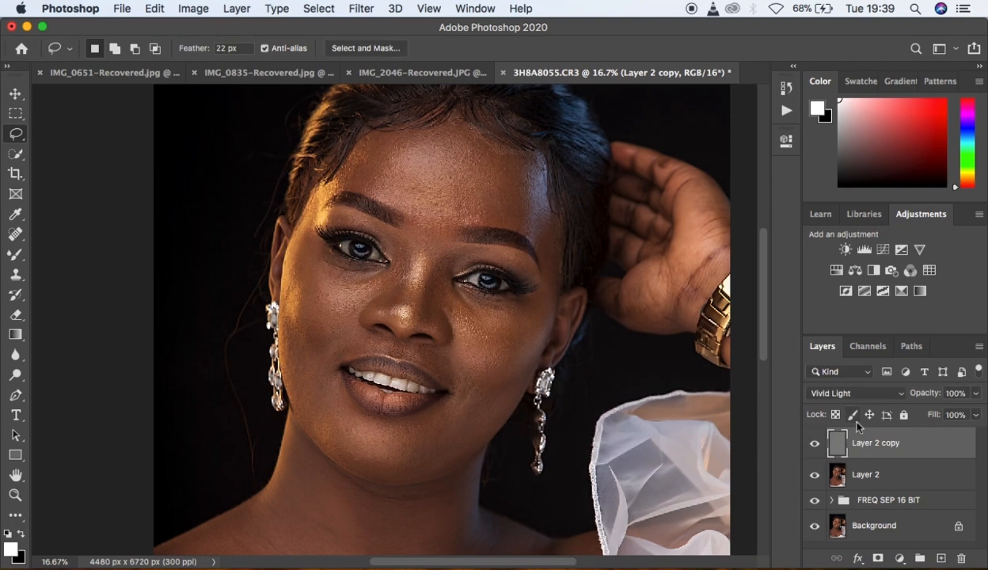
pyautogui.click(976, 393)
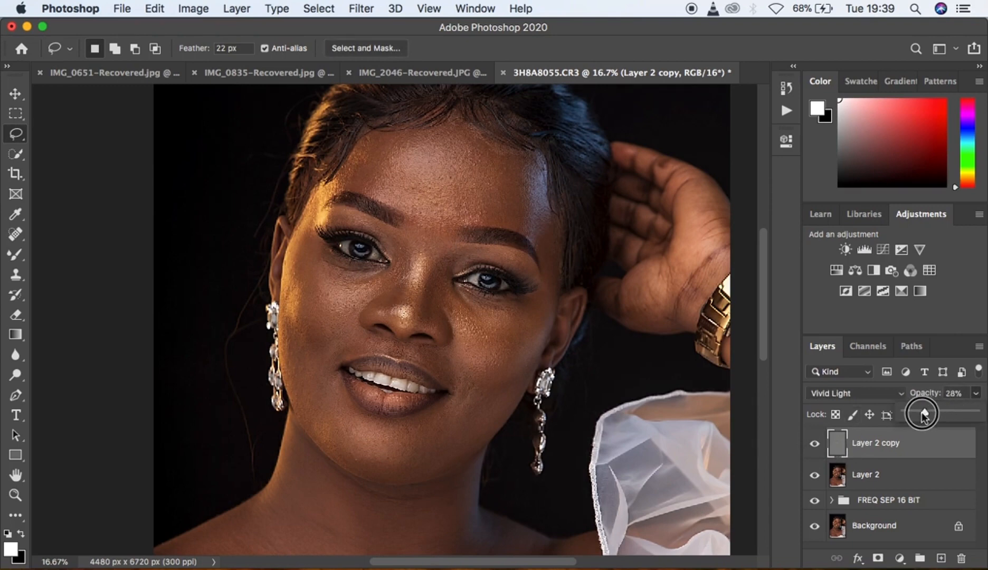
pyautogui.moveTo(922, 412); pyautogui.dragTo(915, 412)
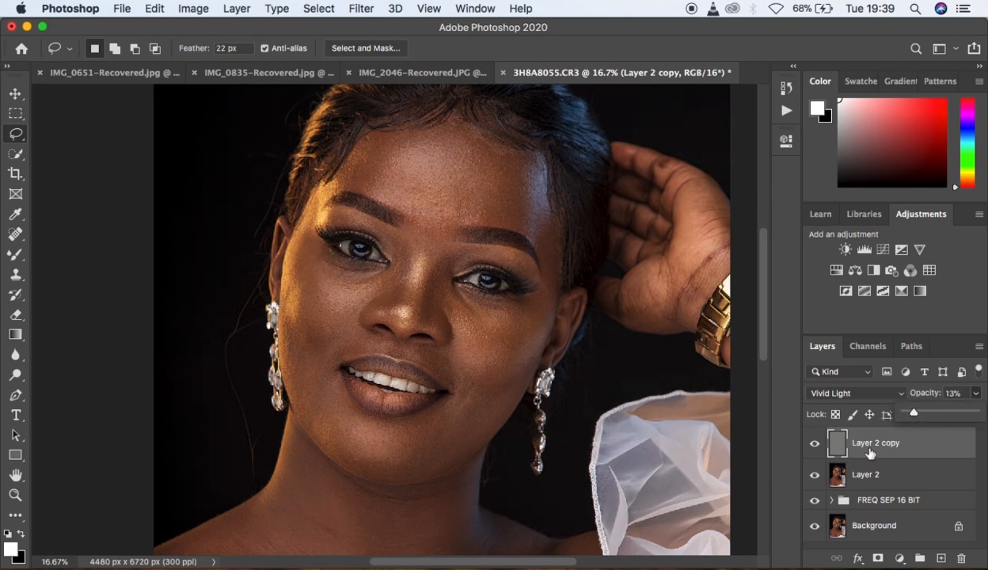
pyautogui.click(814, 449)
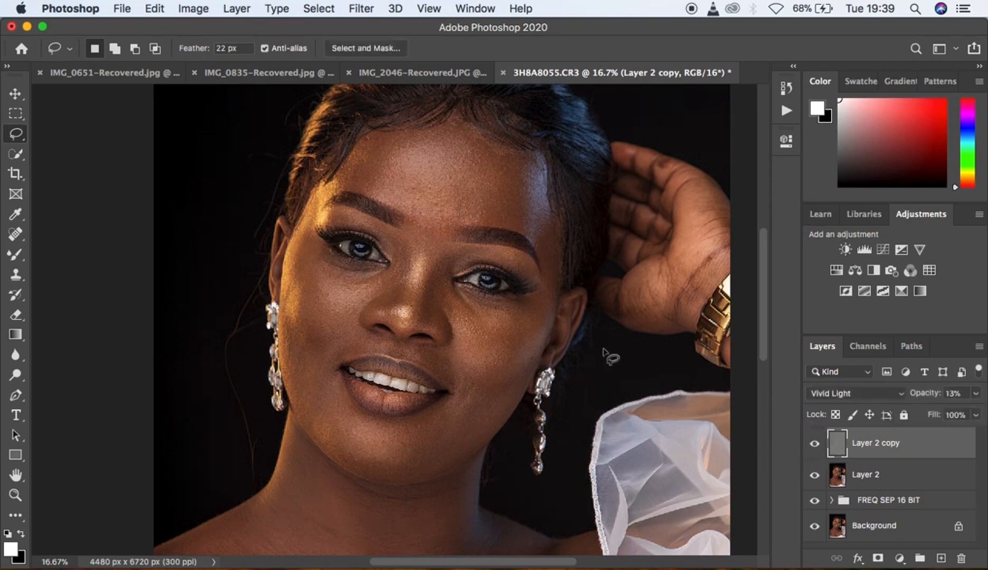
# Step: Add a black layer mask to Layer 2 copy that hides all of its sharpening
pyautogui.press('super+equal')
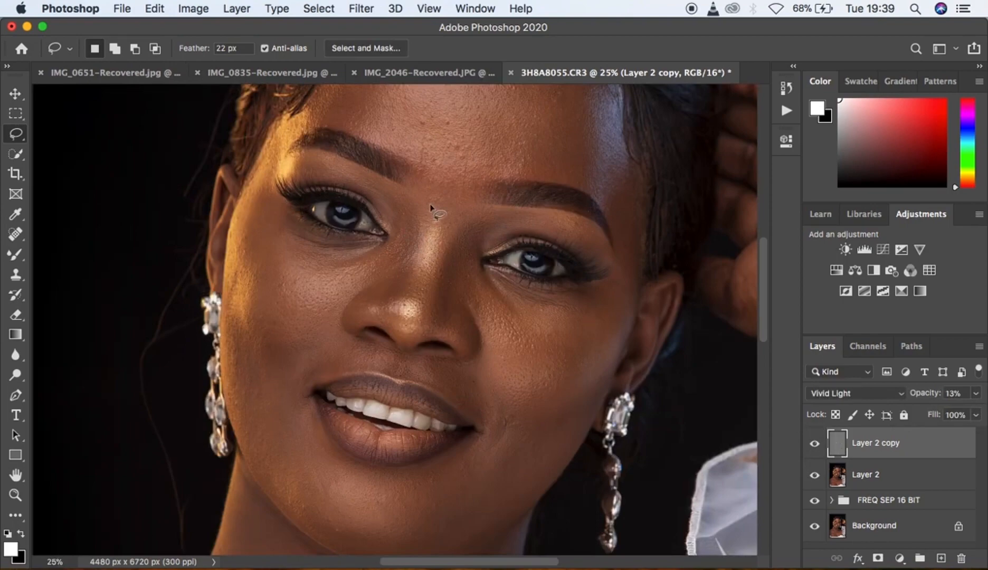
pyautogui.press('super+minus')
pyautogui.press('super+equal')
pyautogui.press('super+equal')
pyautogui.press('super+minus')
pyautogui.press('super+minus')
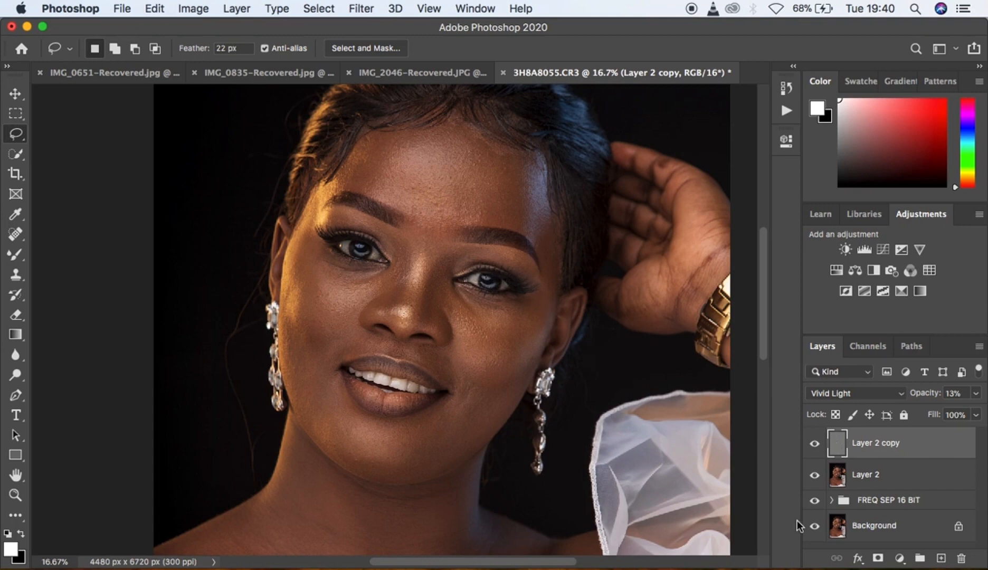
pyautogui.click(879, 559)
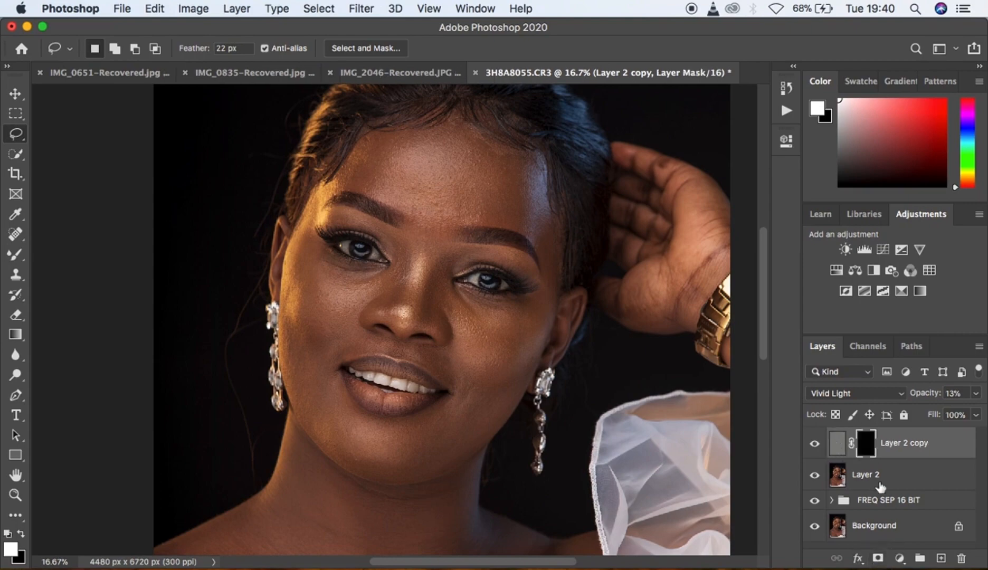
# Step: Switch from the Mixer Brush to the regular Brush tool with white as the foreground color
pyautogui.press('super+plus')
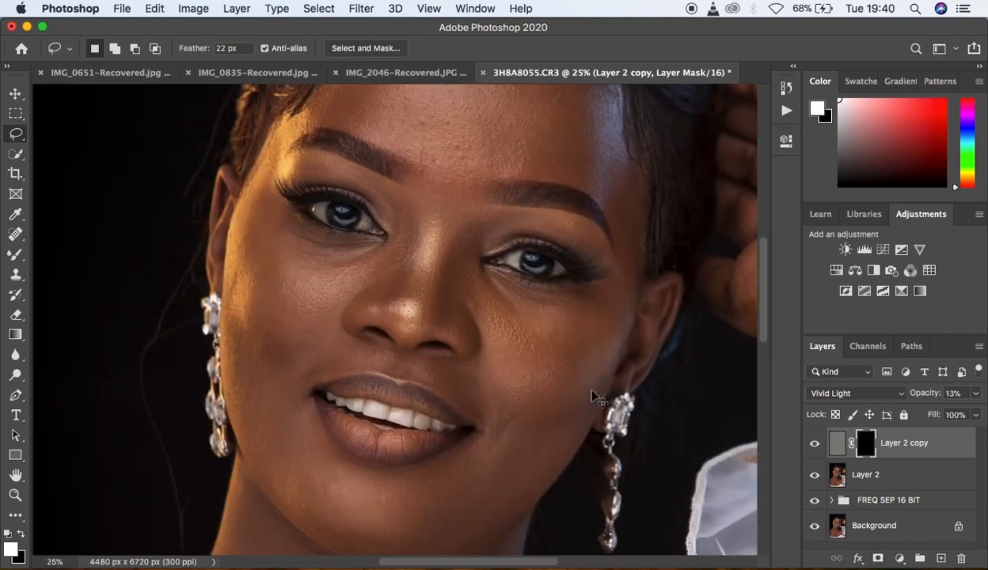
pyautogui.press('super+minus')
pyautogui.press('super+plus')
pyautogui.press('super+plus')
pyautogui.press('super+minus')
pyautogui.click(15, 256)
pyautogui.rightClick(16, 255)
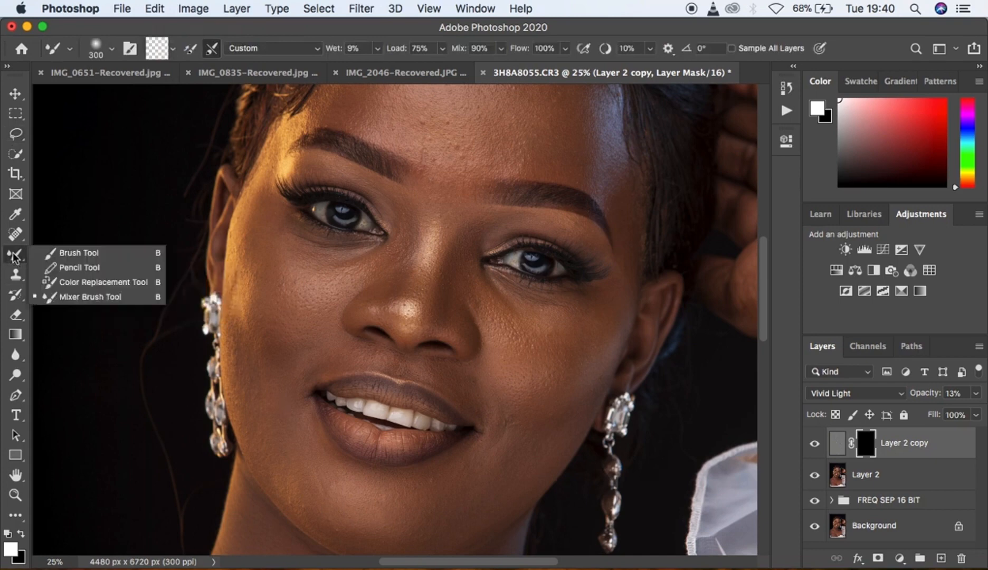
pyautogui.click(83, 252)
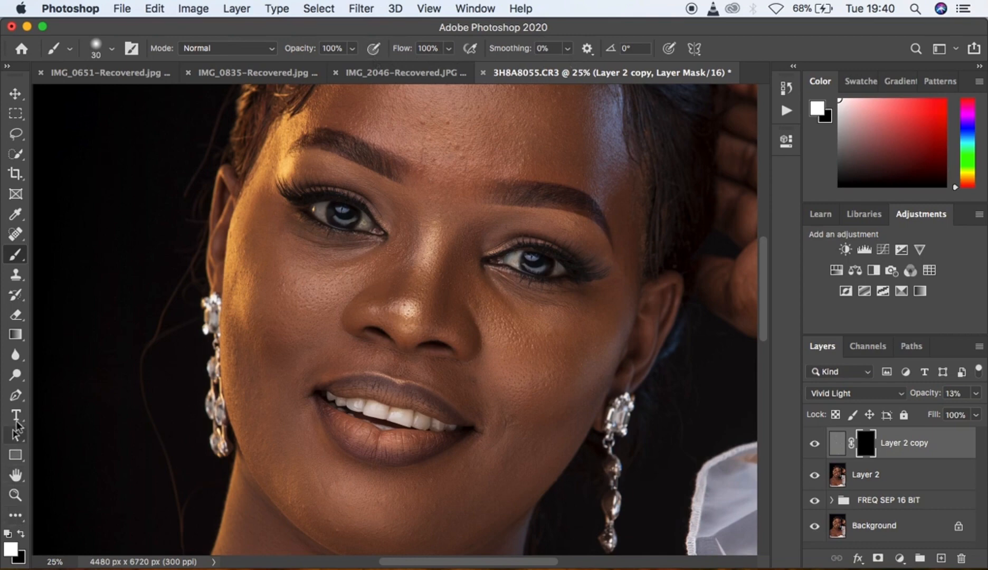
pyautogui.click(22, 535)
pyautogui.click(21, 535)
pyautogui.click(20, 534)
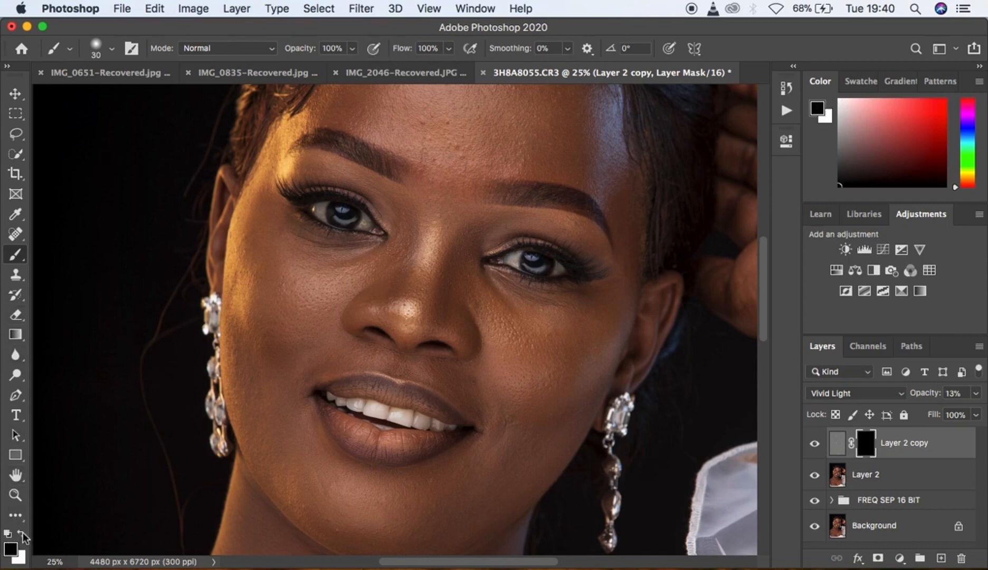
pyautogui.click(21, 534)
pyautogui.click(21, 535)
pyautogui.click(22, 535)
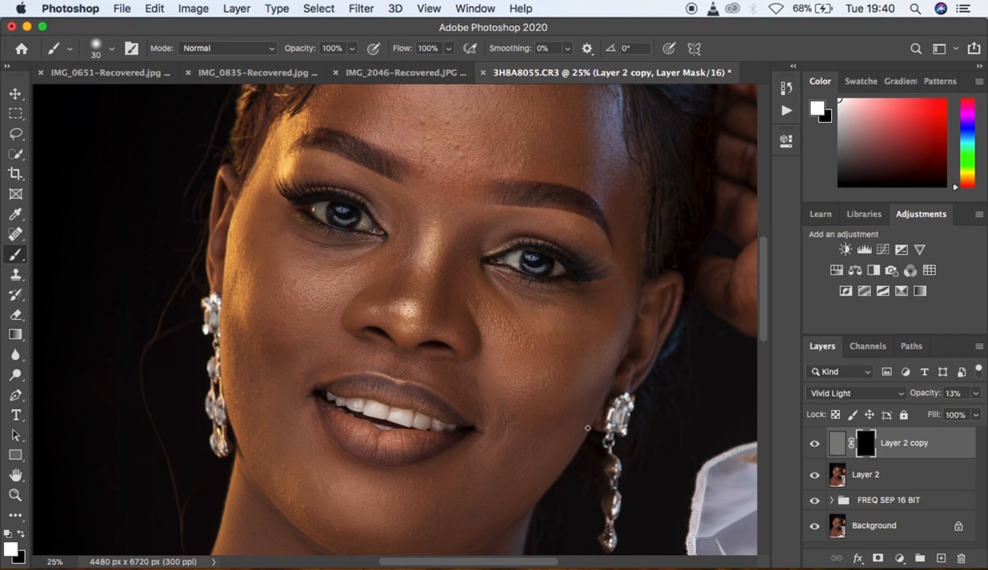
# Step: Enlarge the brush to 125 and paint white over both eyes on the mask of Layer 2 copy
pyautogui.press(']')
pyautogui.press(']')
pyautogui.press(']')
pyautogui.press(']')
pyautogui.press(']')
pyautogui.press(']')
pyautogui.press(']')
pyautogui.press(']')
pyautogui.moveTo(310, 201)
pyautogui.mouseDown()
pyautogui.moveTo(355, 220)
pyautogui.moveTo(314, 201)
pyautogui.moveTo(341, 205)
pyautogui.moveTo(369, 223)
pyautogui.moveTo(335, 219)
pyautogui.moveTo(318, 199)
pyautogui.mouseUp()
pyautogui.moveTo(363, 220)
pyautogui.mouseDown()
pyautogui.moveTo(328, 220)
pyautogui.moveTo(317, 197)
pyautogui.moveTo(372, 219)
pyautogui.moveTo(335, 220)
pyautogui.moveTo(311, 203)
pyautogui.moveTo(346, 200)
pyautogui.moveTo(367, 217)
pyautogui.moveTo(338, 220)
pyautogui.moveTo(309, 203)
pyautogui.mouseUp()
pyautogui.moveTo(512, 257)
pyautogui.mouseDown()
pyautogui.moveTo(574, 270)
pyautogui.moveTo(519, 251)
pyautogui.moveTo(526, 268)
pyautogui.moveTo(559, 266)
pyautogui.moveTo(534, 252)
pyautogui.moveTo(505, 256)
pyautogui.moveTo(525, 270)
pyautogui.moveTo(560, 270)
pyautogui.moveTo(521, 249)
pyautogui.moveTo(557, 263)
pyautogui.moveTo(536, 274)
pyautogui.moveTo(514, 254)
pyautogui.moveTo(546, 252)
pyautogui.moveTo(571, 279)
pyautogui.mouseUp()
# Step: Compare both eyes close up with the masked Layer 2 copy shown and hidden
pyautogui.press('super+minus')
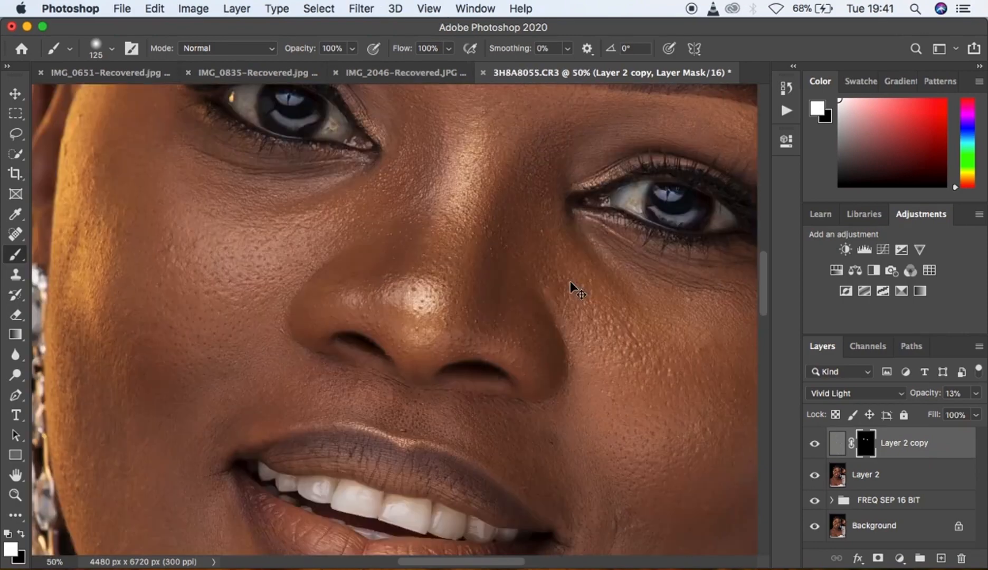
pyautogui.moveTo(525, 181); pyautogui.dragTo(496, 375)
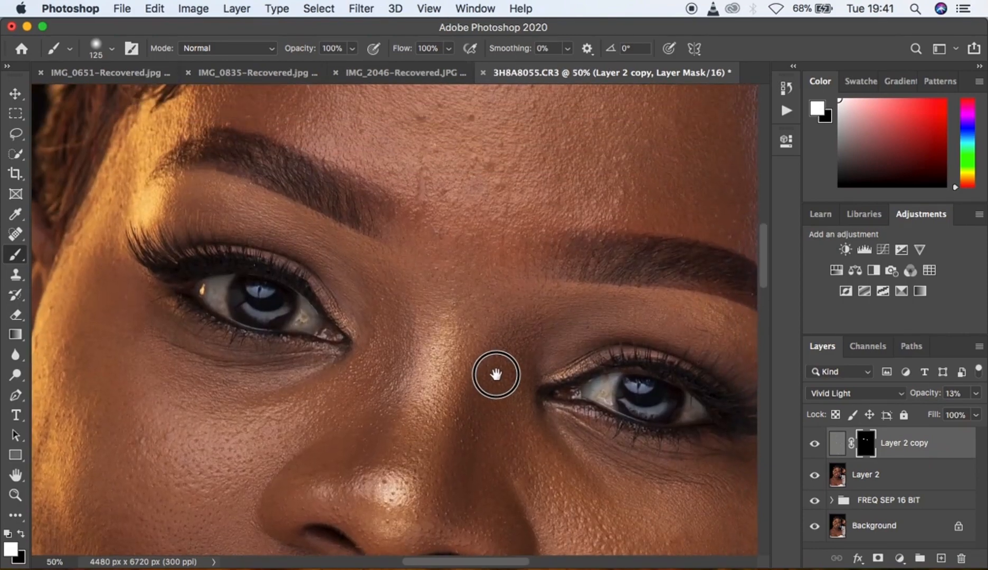
pyautogui.click(813, 445)
pyautogui.click(813, 445)
pyautogui.click(813, 445)
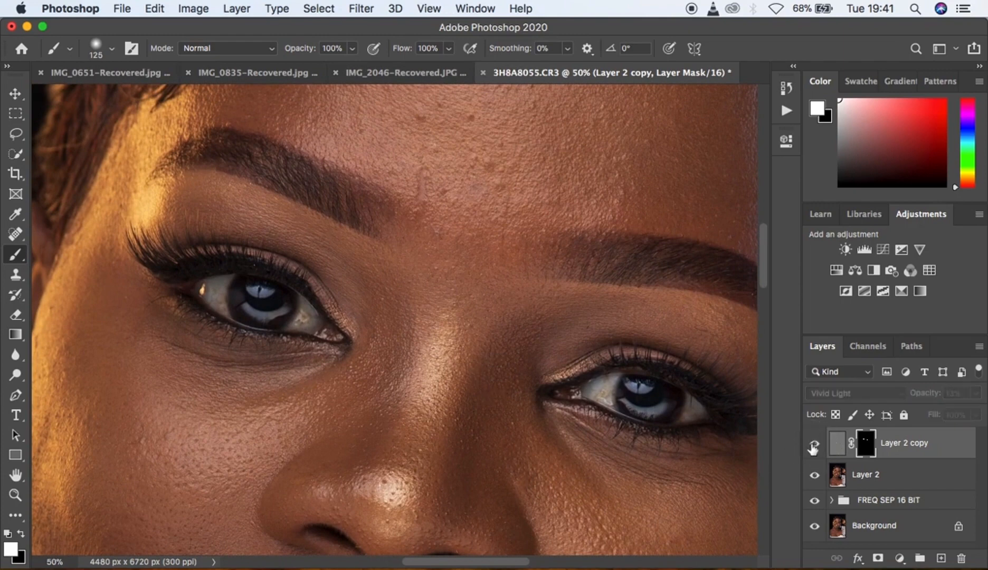
# Step: Raise the opacity of Layer 2 copy to 100% and compare the eyes with the layer on and off
pyautogui.click(977, 394)
pyautogui.moveTo(916, 413); pyautogui.dragTo(985, 412)
pyautogui.click(816, 450)
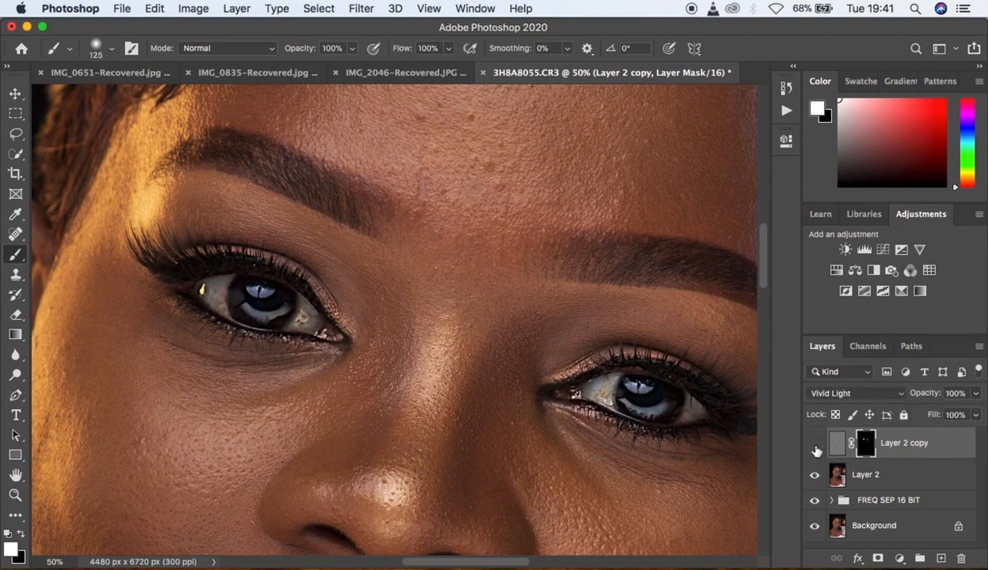
pyautogui.click(817, 449)
pyautogui.click(817, 450)
pyautogui.click(816, 450)
pyautogui.click(816, 450)
pyautogui.click(816, 449)
pyautogui.click(816, 450)
pyautogui.click(816, 450)
pyautogui.click(816, 450)
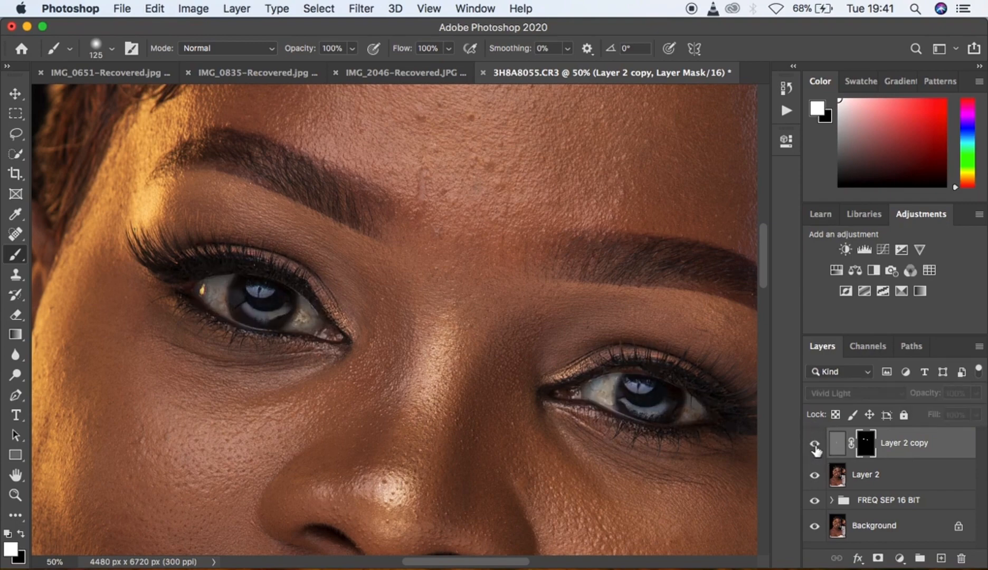
pyautogui.click(816, 450)
pyautogui.click(816, 450)
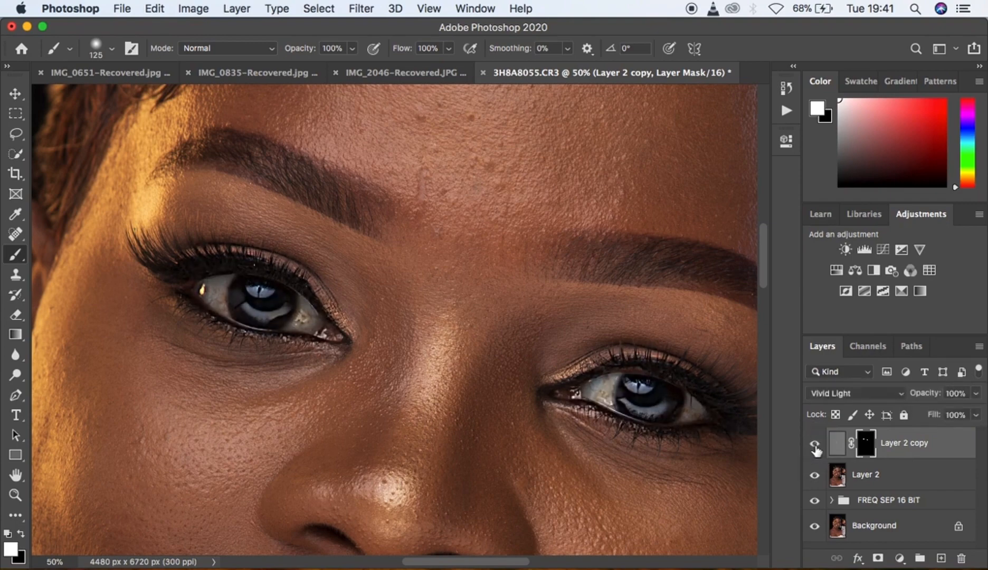
# Step: Delete the masked Layer 2 copy layer
pyautogui.press('super+minus')
pyautogui.press('super+minus')
pyautogui.press('super+minus')
pyautogui.press('super+minus')
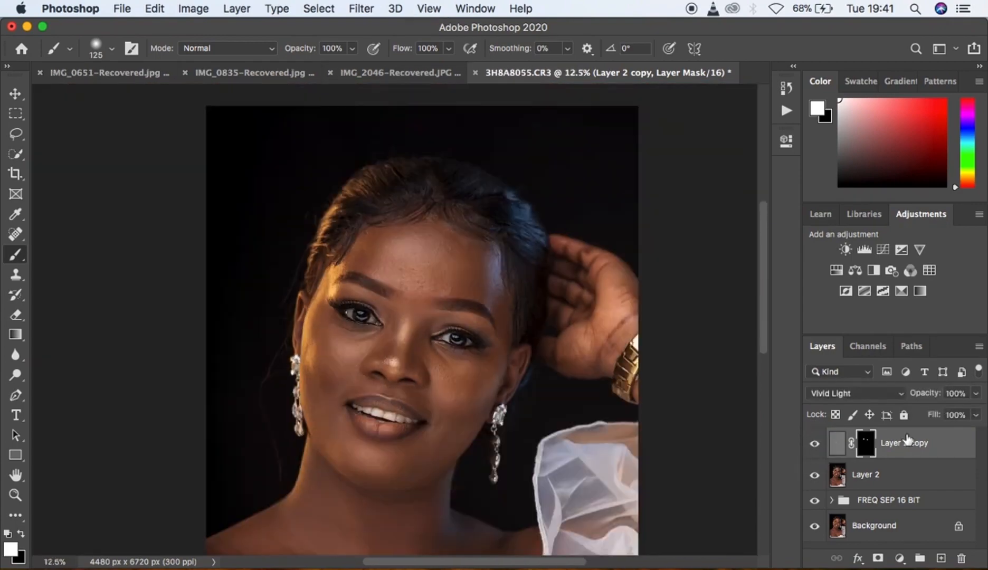
pyautogui.moveTo(925, 449); pyautogui.dragTo(964, 561)
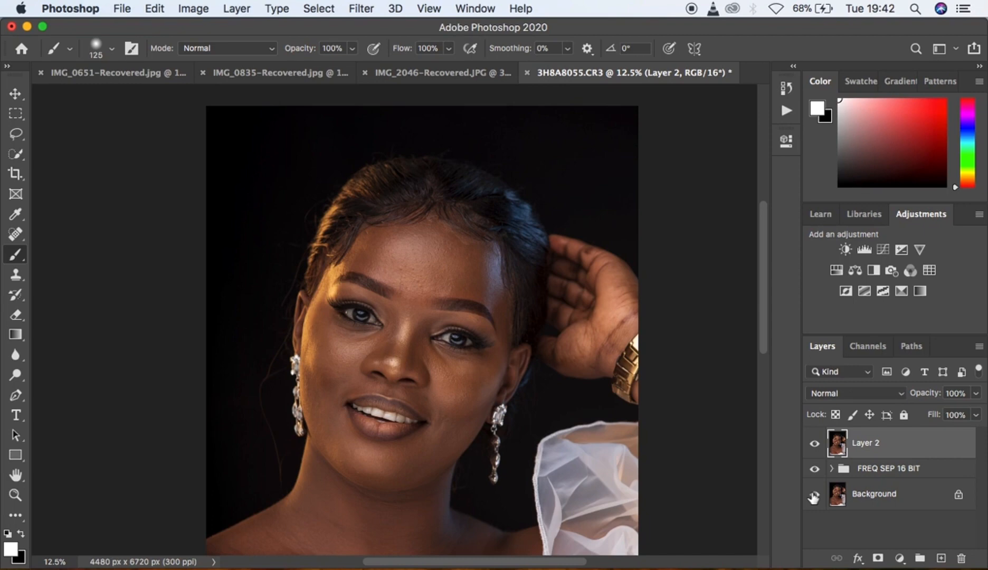
# Step: Add a Curves adjustment layer above Layer 2 and brighten the midtones with an RGB curve point at input 106, output 146
pyautogui.click(899, 558)
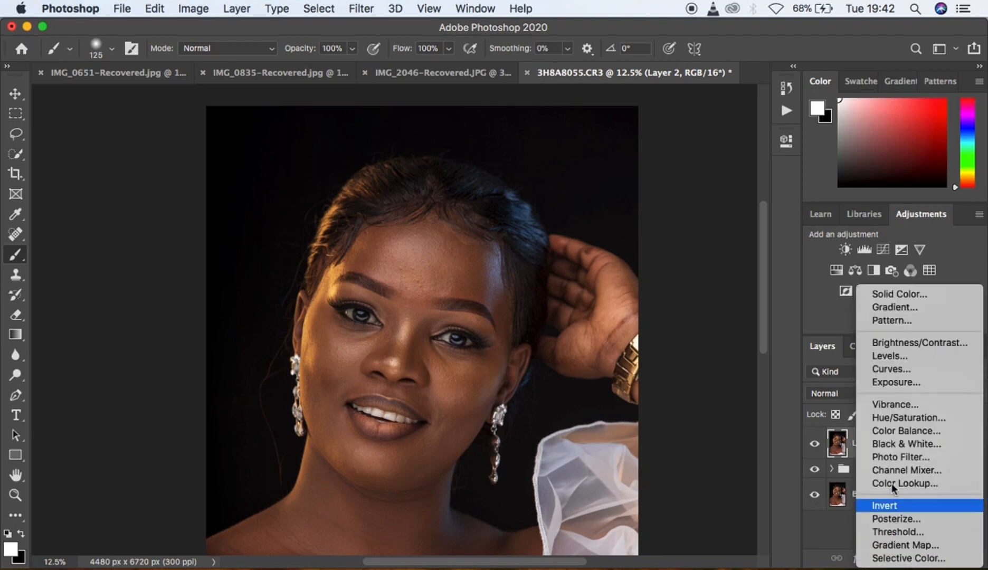
pyautogui.click(891, 369)
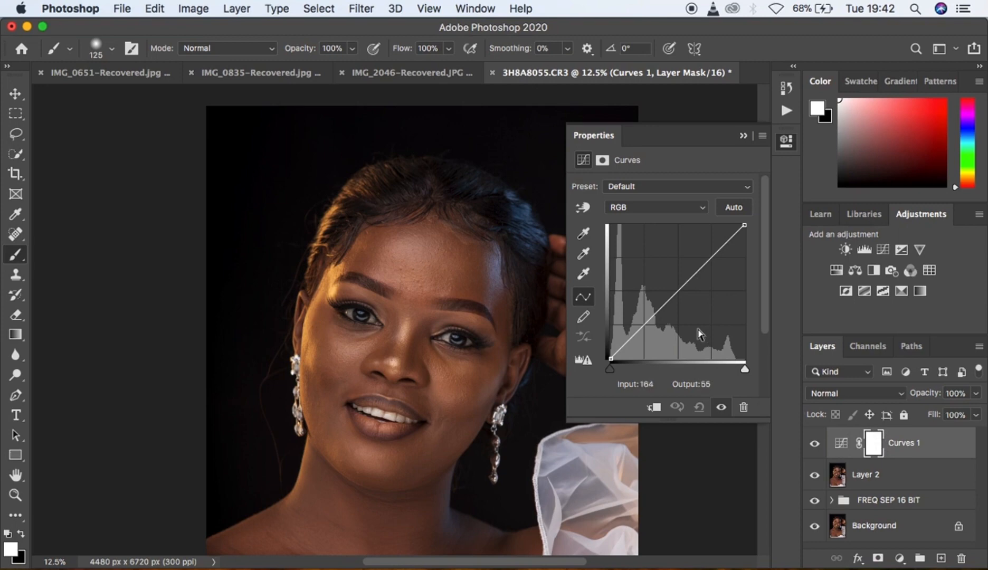
pyautogui.click(677, 292)
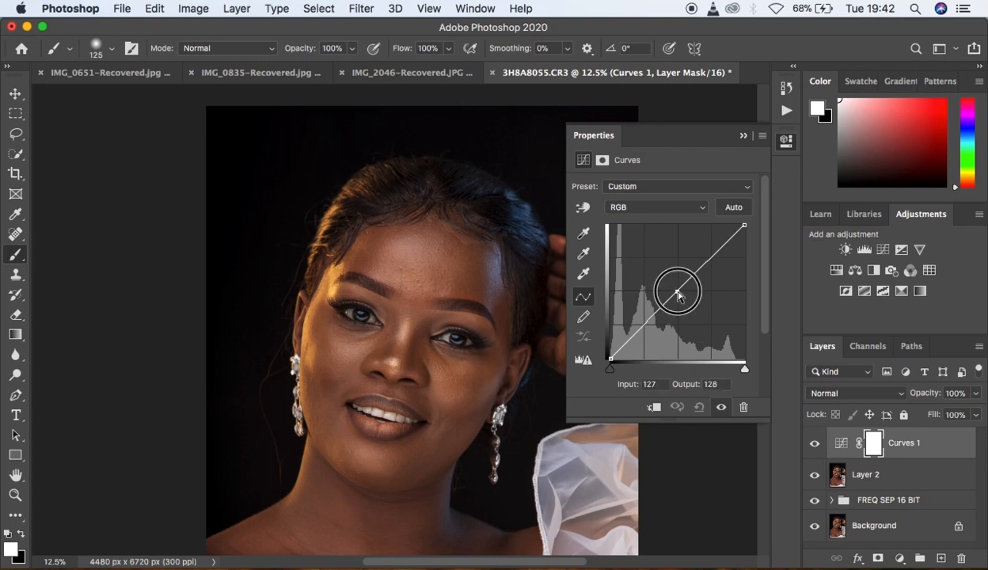
pyautogui.moveTo(678, 291); pyautogui.dragTo(668, 283)
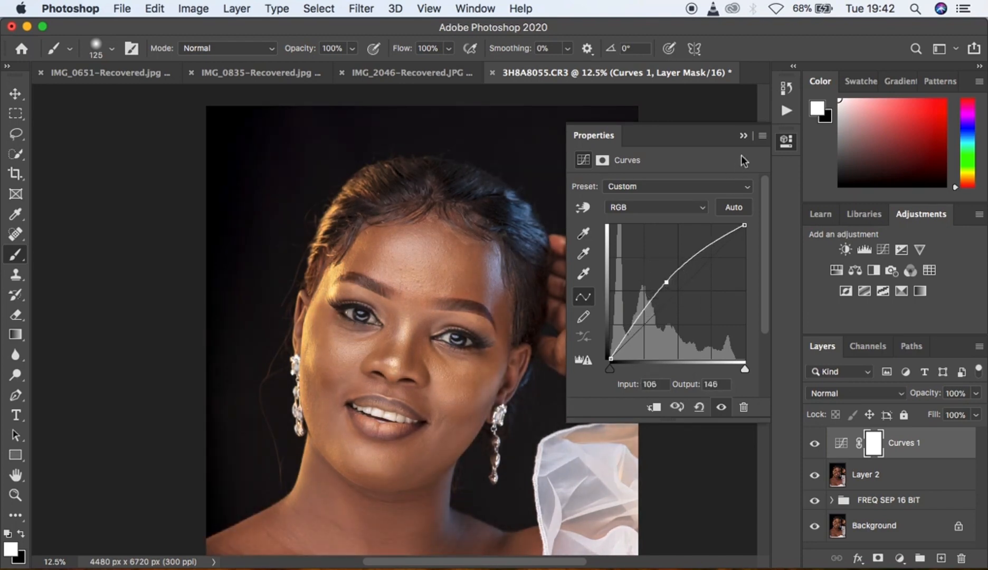
pyautogui.click(743, 135)
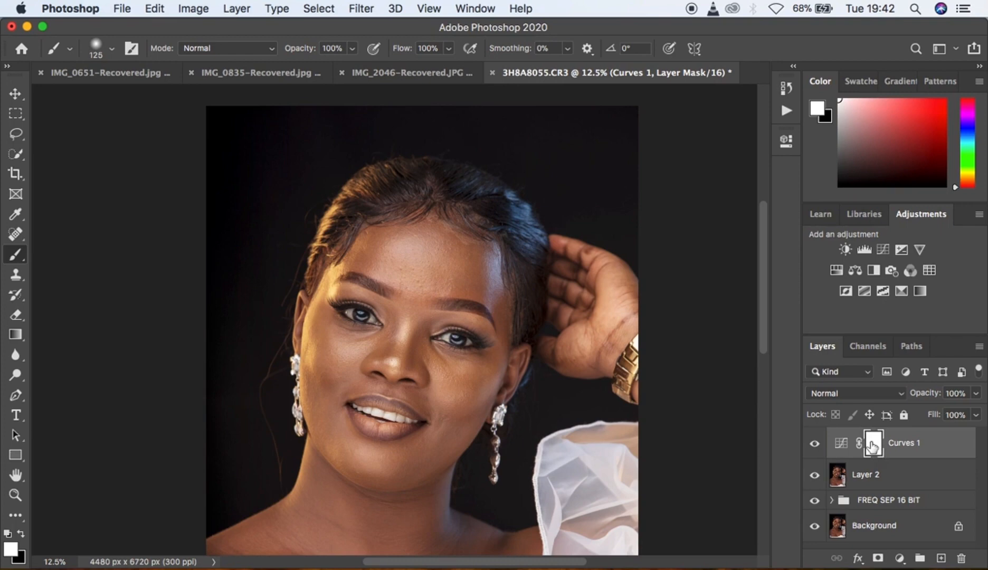
# Step: Invert the Curves 1 layer's mask to black and rename the layer "dodge"
pyautogui.press('super+i')
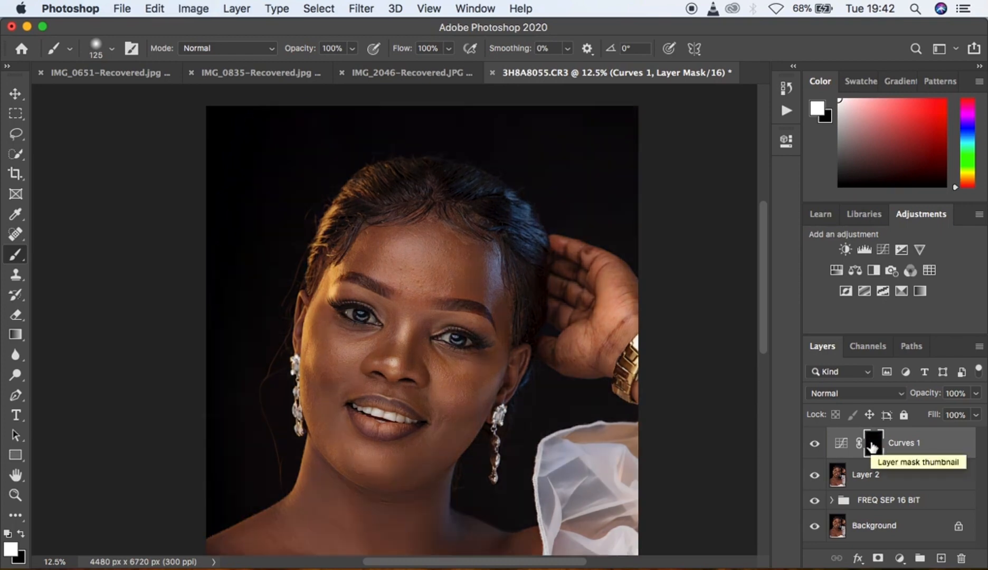
pyautogui.doubleClick(904, 443)
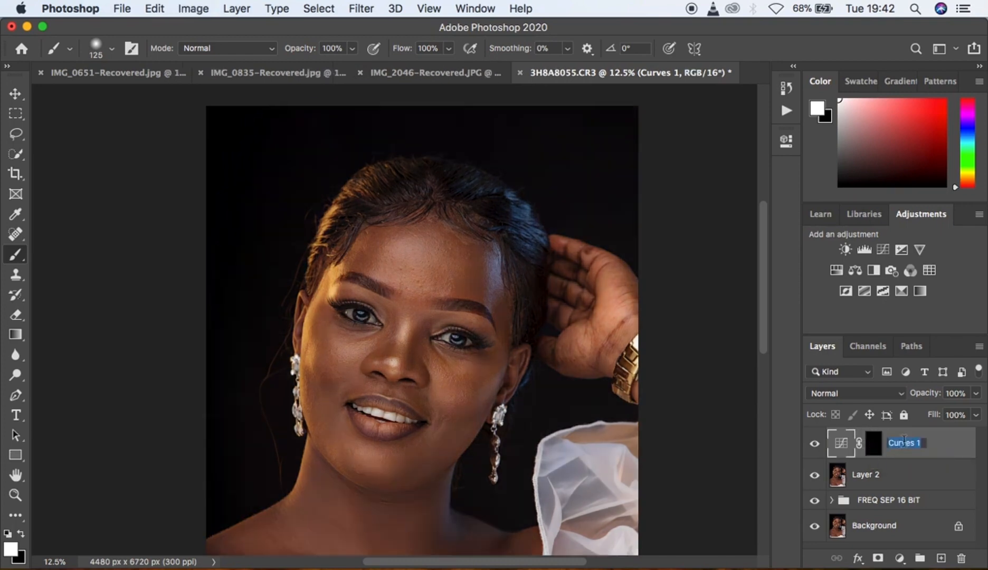
pyautogui.write('dodge')
pyautogui.press('Return')
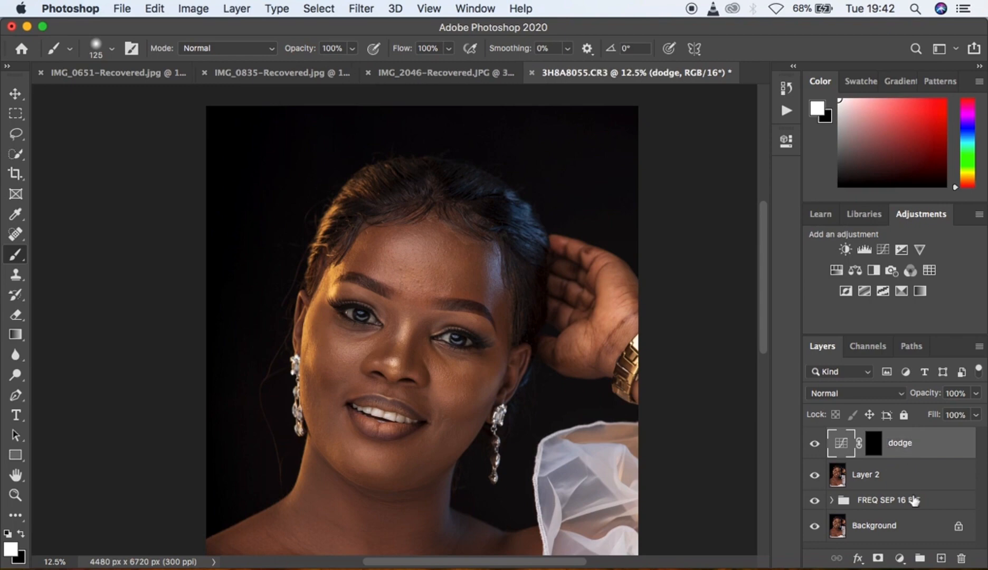
# Step: Add a second Curves adjustment layer above dodge and darken the midtones with an RGB curve point at input 149, output 113
pyautogui.click(901, 558)
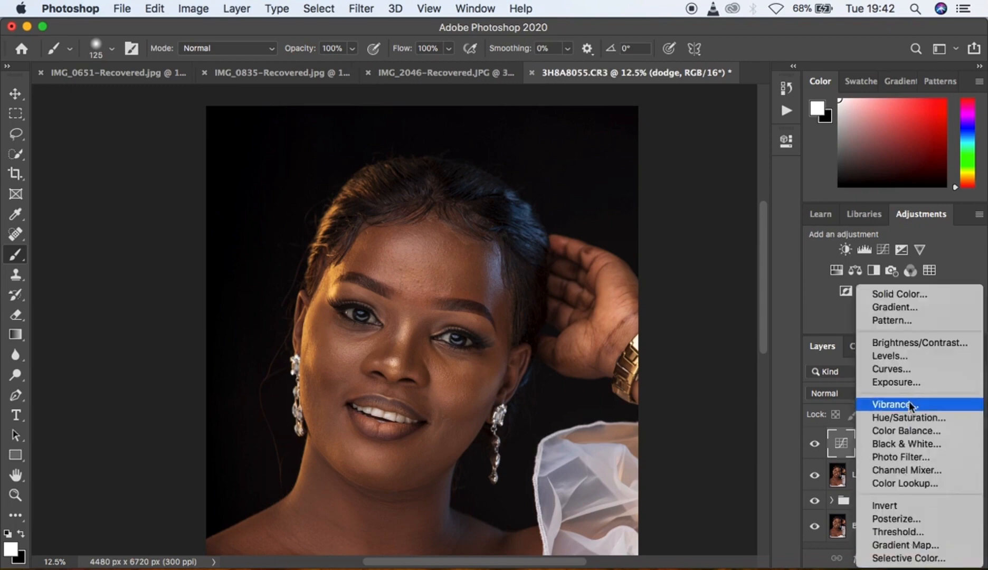
pyautogui.click(907, 369)
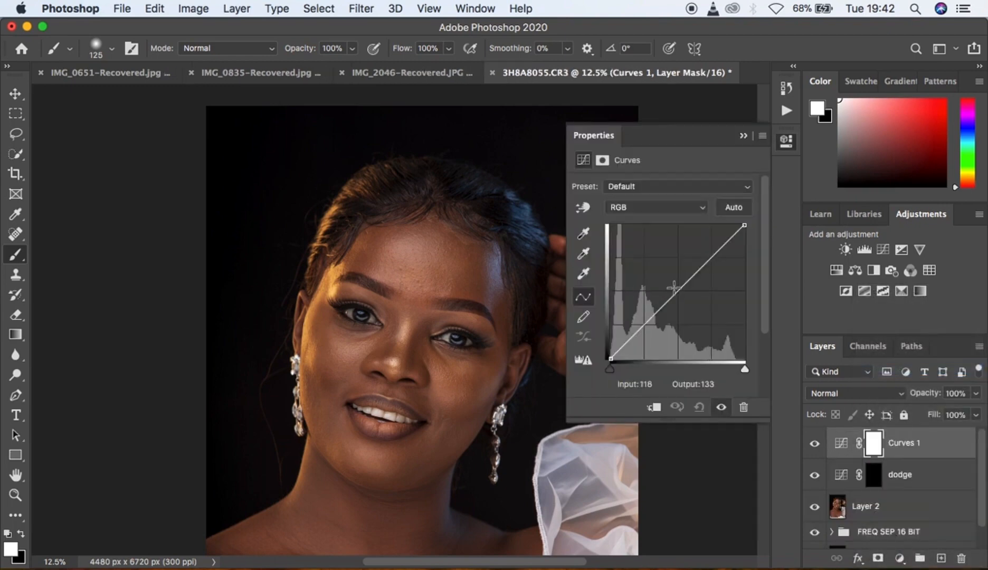
pyautogui.moveTo(679, 291)
pyautogui.mouseDown()
pyautogui.moveTo(686, 285)
pyautogui.moveTo(689, 299)
pyautogui.mouseUp()
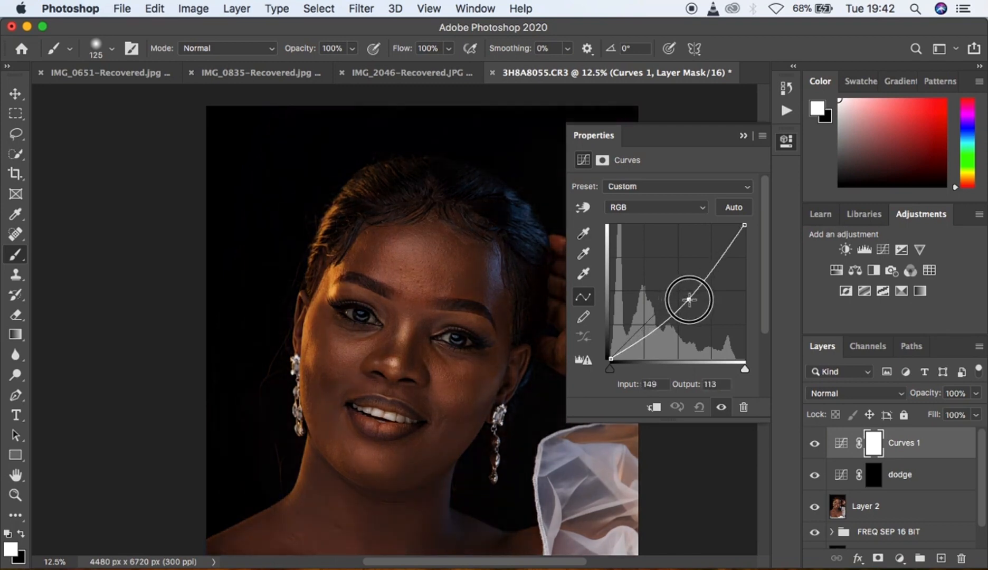
pyautogui.click(744, 136)
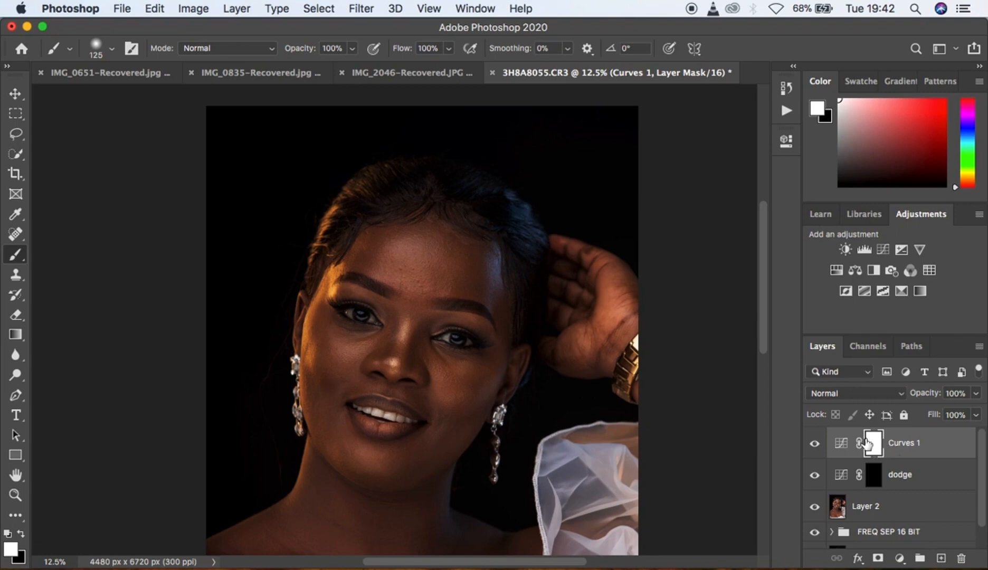
# Step: Invert the new Curves layer's mask to black and rename the layer "burn"
pyautogui.press('super+i')
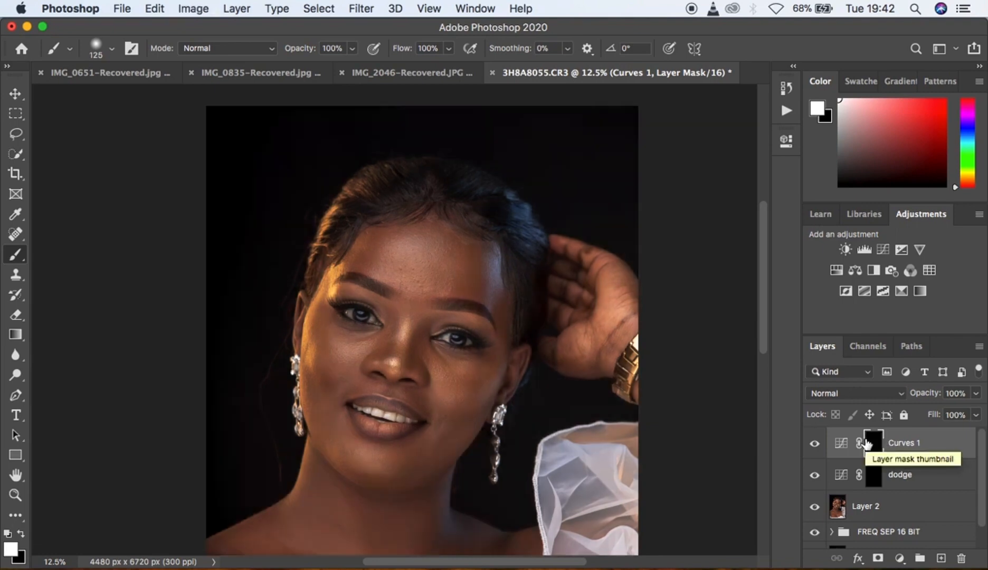
pyautogui.doubleClick(898, 444)
pyautogui.write('b')
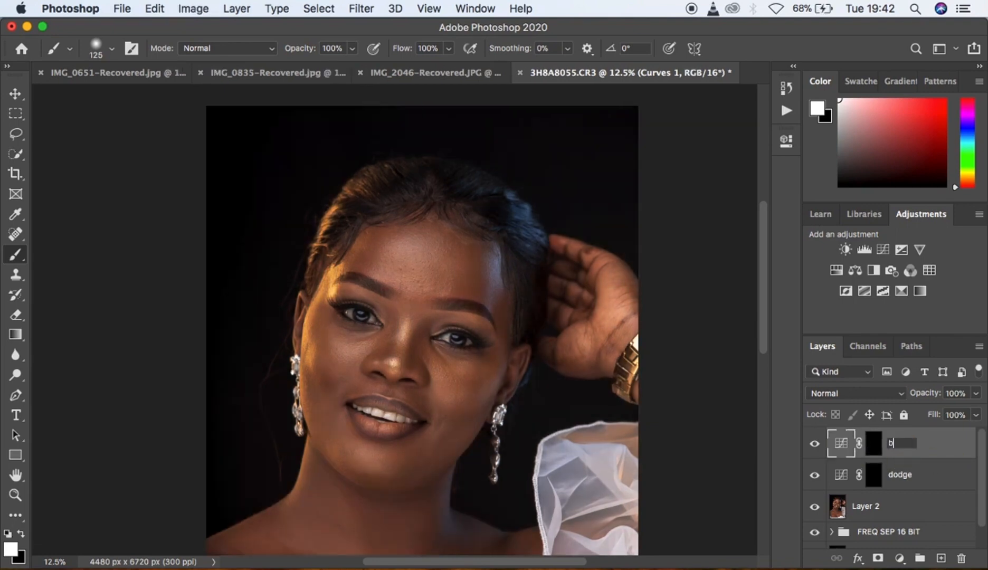
pyautogui.write('urn')
pyautogui.press('Return')
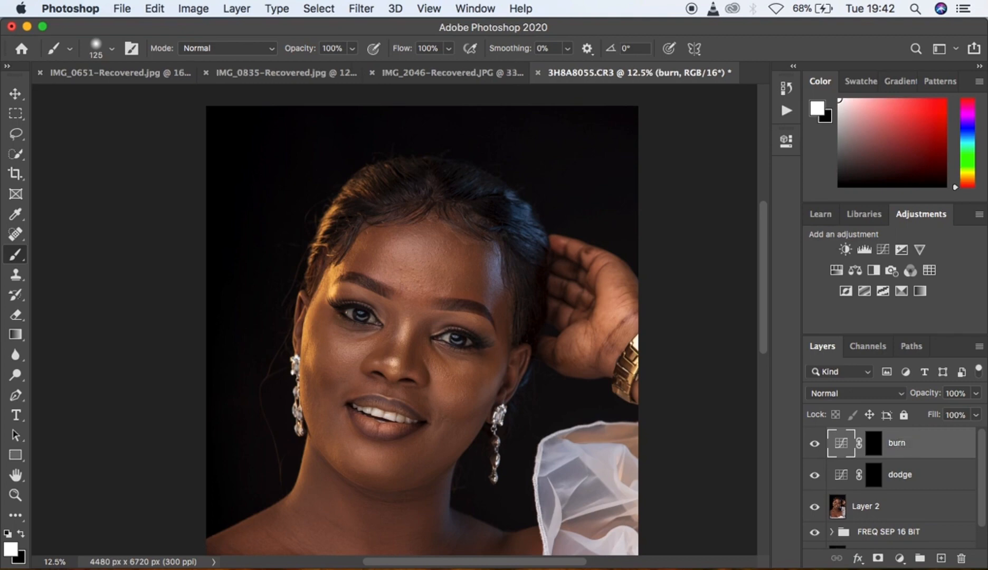
# Step: Group the burn and dodge layers, name the group "dnb" and expand it
pyautogui.keyDown('shift'); pyautogui.click(946, 476); pyautogui.keyUp('shift')
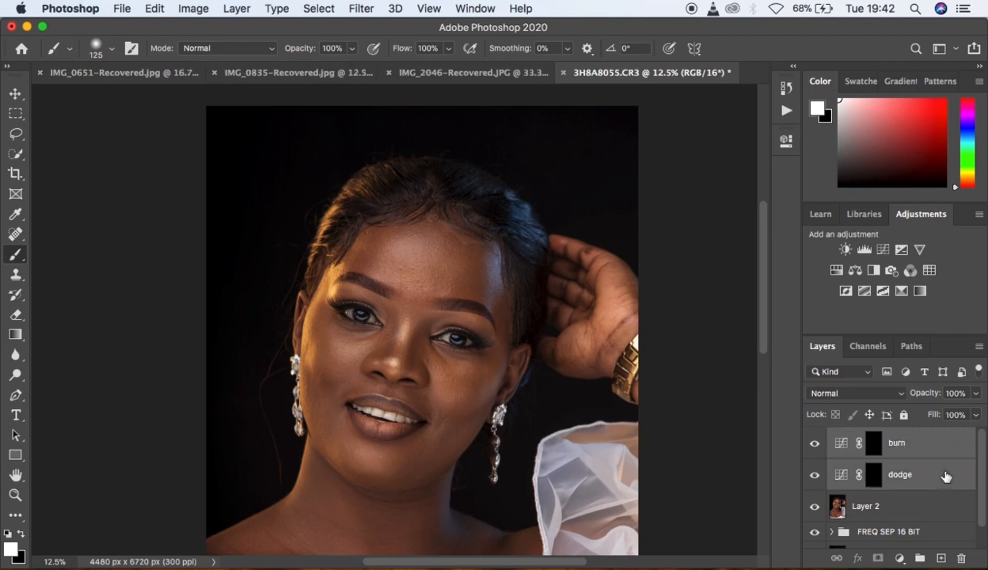
pyautogui.press('super+g')
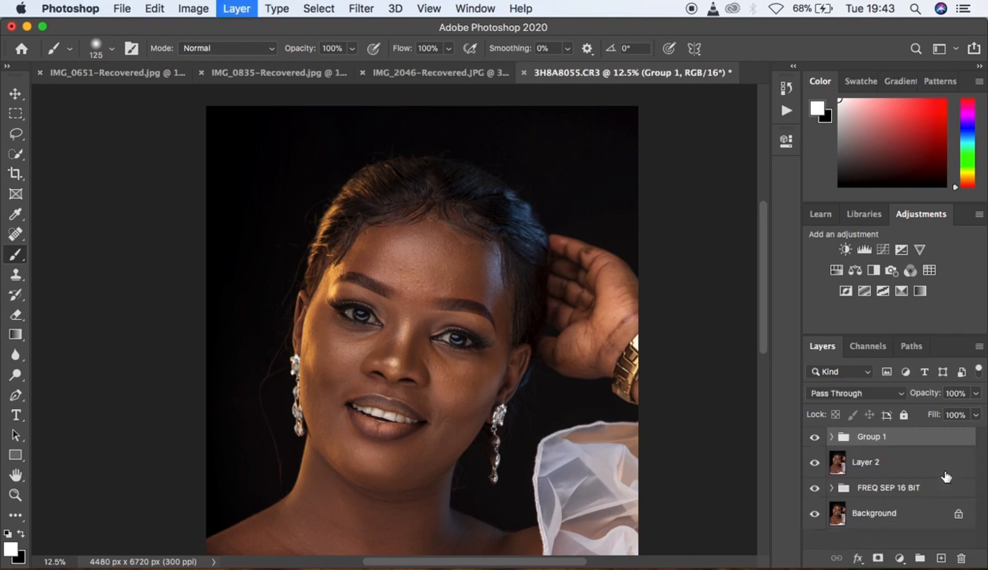
pyautogui.doubleClick(870, 438)
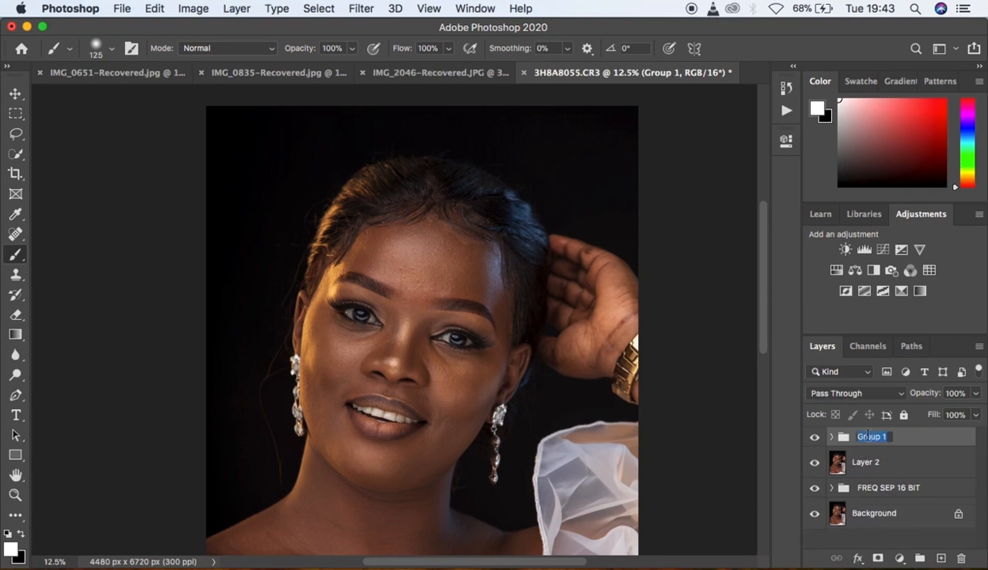
pyautogui.write('dnb')
pyautogui.press('Return')
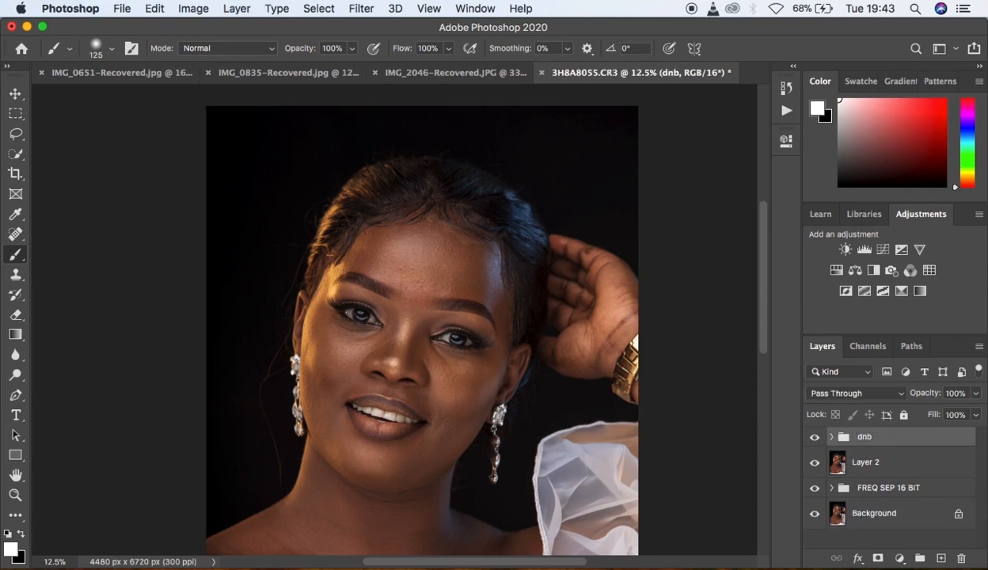
pyautogui.click(832, 437)
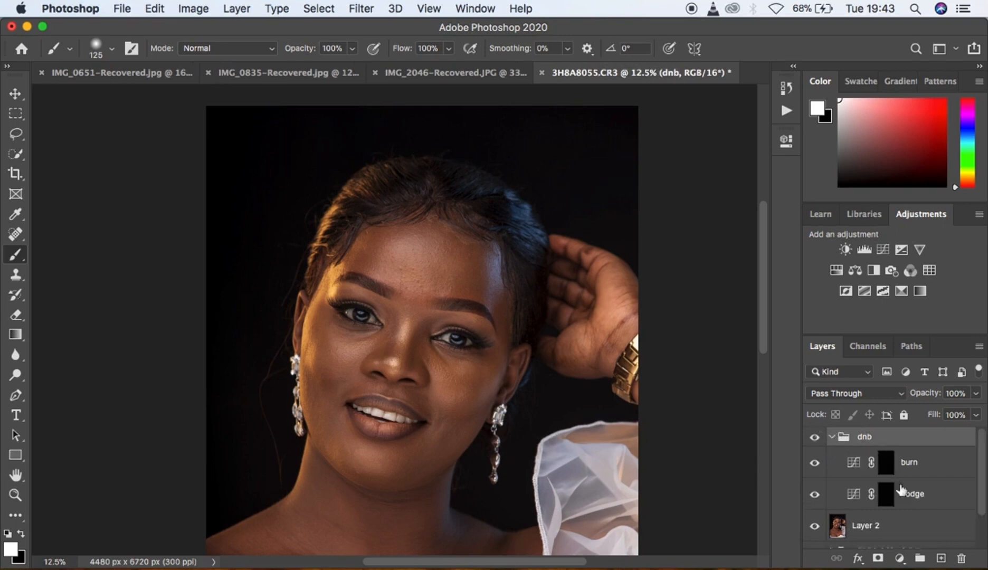
# Step: Paint white on the burn layer's mask along the side of the nose with the brush at 10% opacity
pyautogui.click(887, 464)
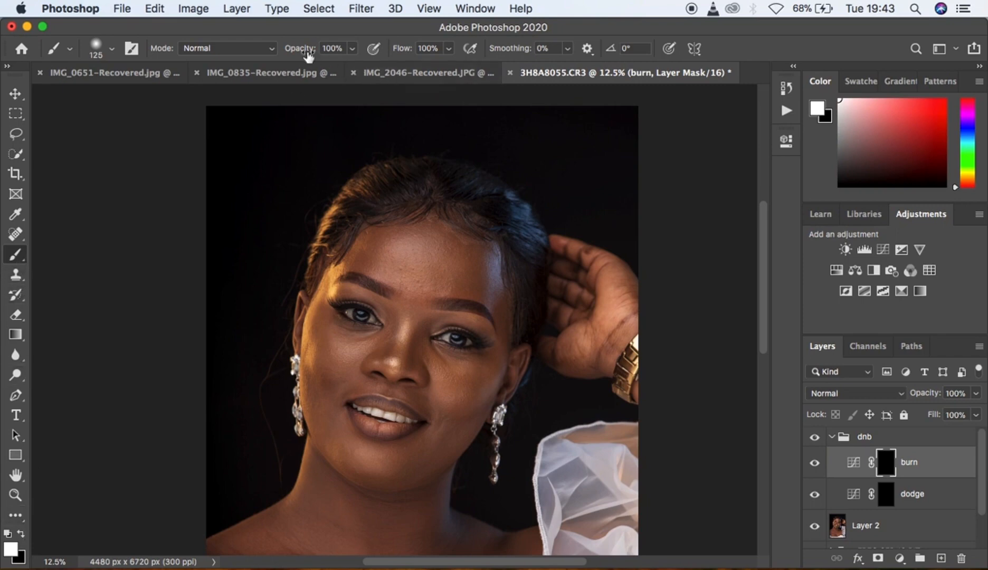
pyautogui.click(351, 49)
pyautogui.moveTo(294, 69); pyautogui.dragTo(288, 69)
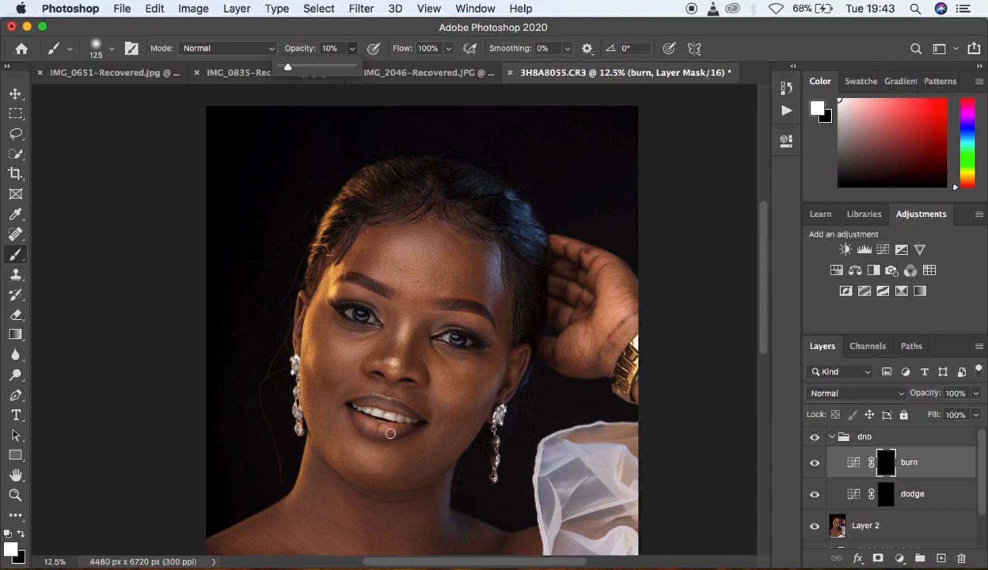
pyautogui.press('super+equal')
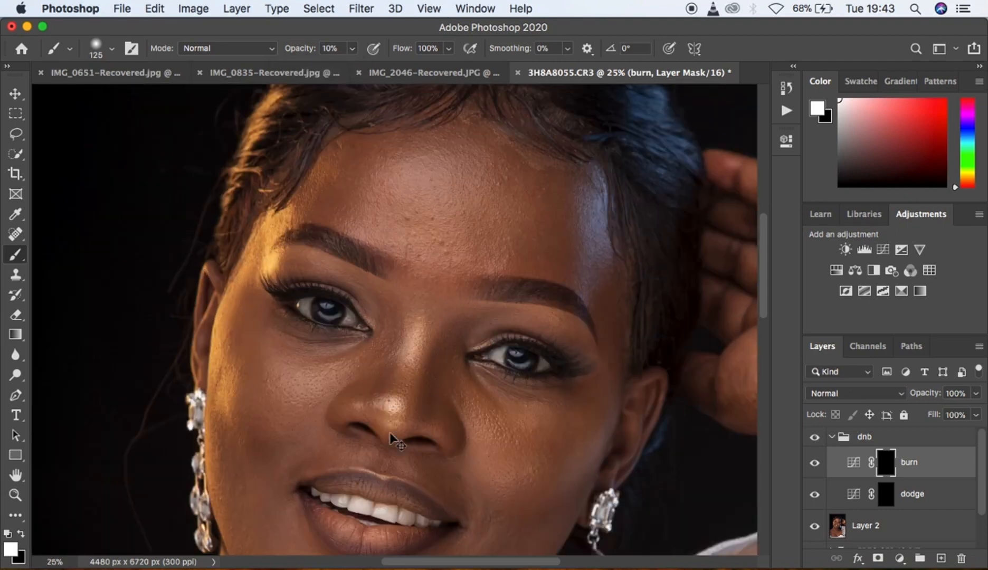
pyautogui.press('super+minus')
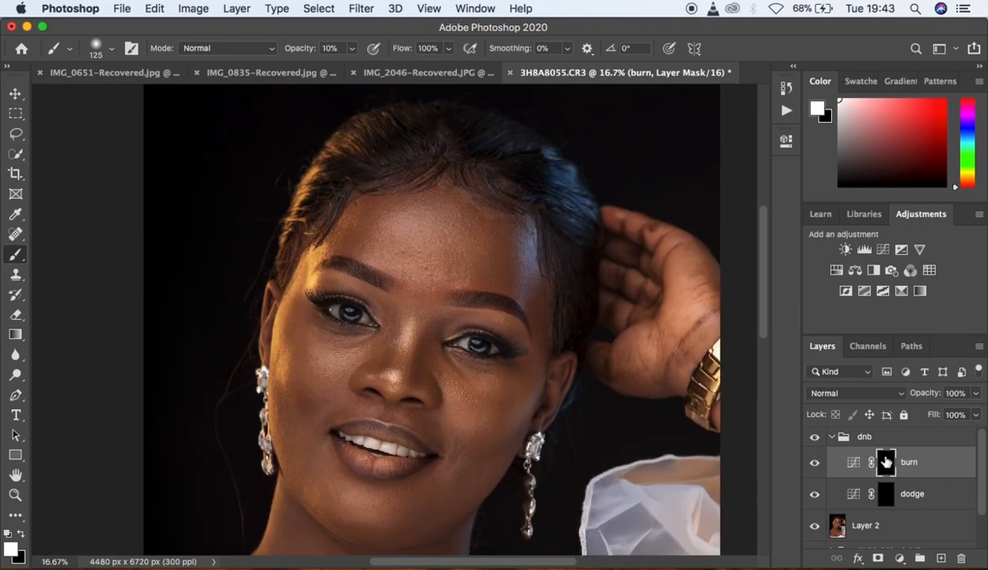
pyautogui.press(']')
pyautogui.press(']')
pyautogui.press(']')
pyautogui.press(']')
pyautogui.press('[')
pyautogui.press('[')
pyautogui.moveTo(429, 330)
pyautogui.mouseDown()
pyautogui.moveTo(410, 389)
pyautogui.moveTo(420, 350)
pyautogui.moveTo(394, 317)
pyautogui.moveTo(379, 368)
pyautogui.moveTo(392, 308)
pyautogui.moveTo(382, 376)
pyautogui.moveTo(389, 344)
pyautogui.moveTo(371, 376)
pyautogui.moveTo(391, 321)
pyautogui.moveTo(414, 320)
pyautogui.moveTo(433, 329)
pyautogui.moveTo(417, 384)
pyautogui.mouseUp()
# Step: Enlarge the brush to 300 and paint the burn mask over both outer cheeks to darken the face contours
pyautogui.press(']')
pyautogui.press(']')
pyautogui.press(']')
pyautogui.moveTo(309, 397)
pyautogui.mouseDown()
pyautogui.moveTo(284, 367)
pyautogui.moveTo(309, 404)
pyautogui.moveTo(282, 346)
pyautogui.mouseUp()
pyautogui.moveTo(467, 438)
pyautogui.mouseDown()
pyautogui.moveTo(512, 425)
pyautogui.moveTo(526, 433)
pyautogui.mouseUp()
# Step: Compare the portrait with the dnb group hidden and shown, and delete the group with its contents
pyautogui.click(815, 438)
pyautogui.click(815, 443)
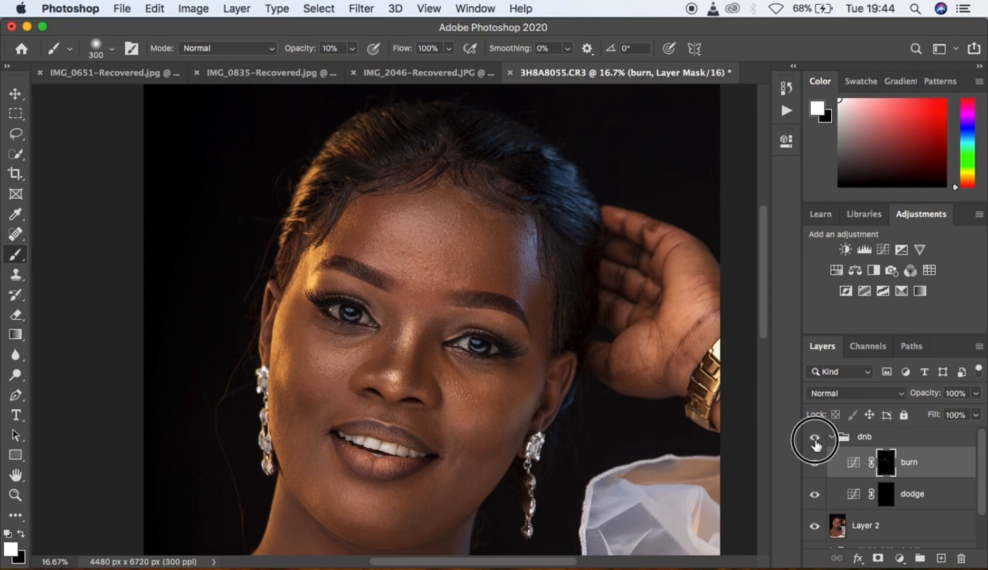
pyautogui.click(816, 440)
pyautogui.click(815, 440)
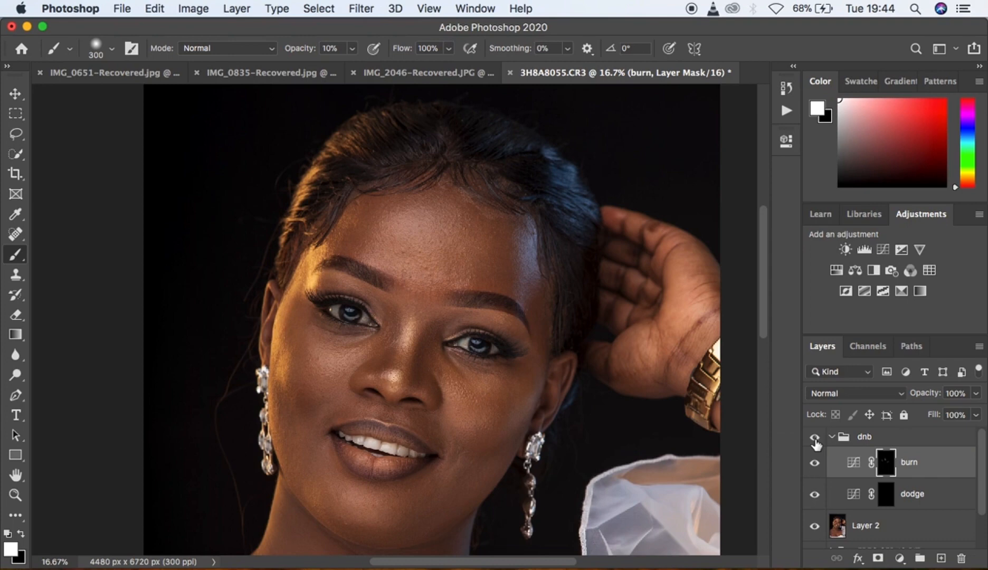
pyautogui.moveTo(948, 441); pyautogui.dragTo(965, 562)
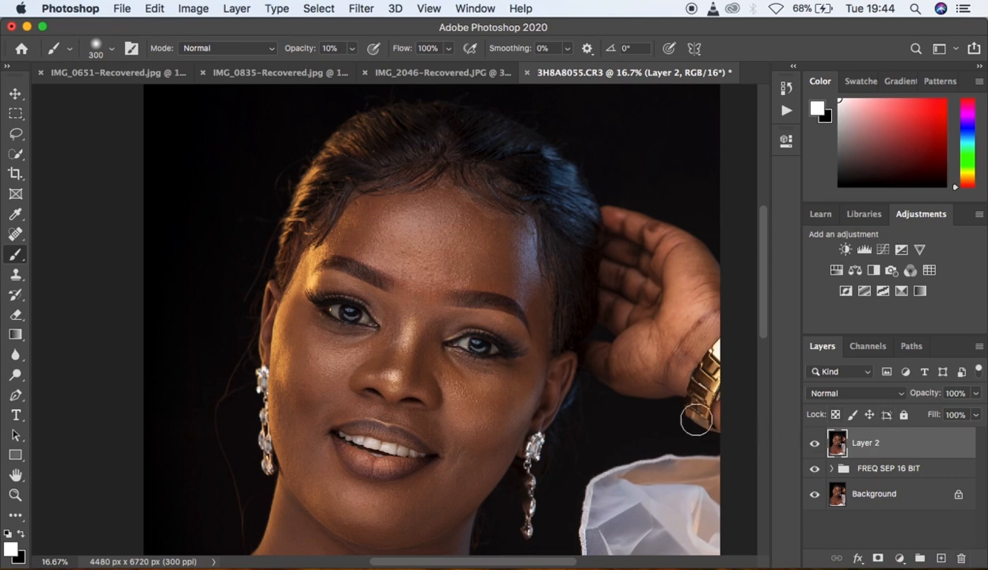
# Step: Duplicate Layer 2 and open the copy in the Camera Raw Filter
pyautogui.press('super+j')
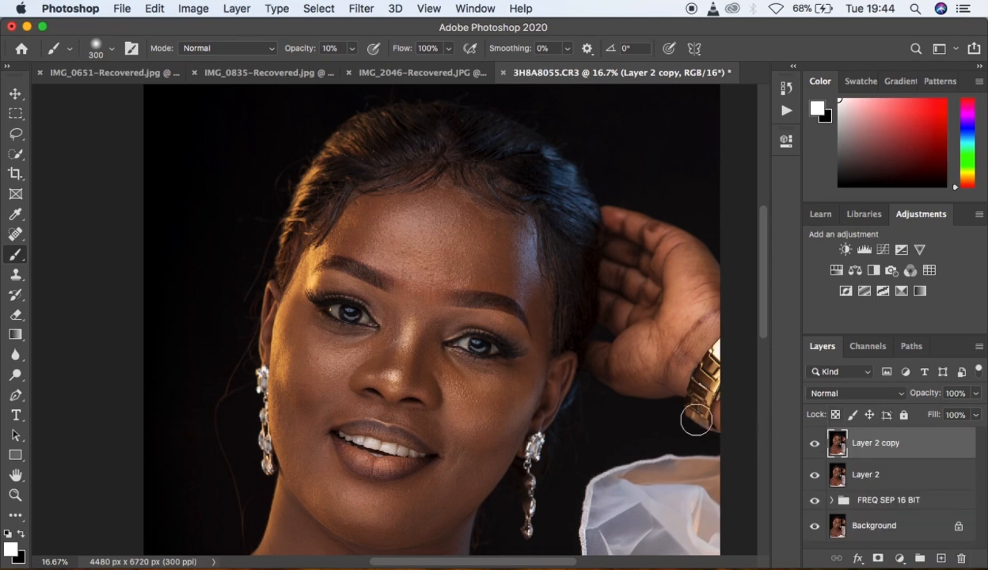
pyautogui.click(360, 9)
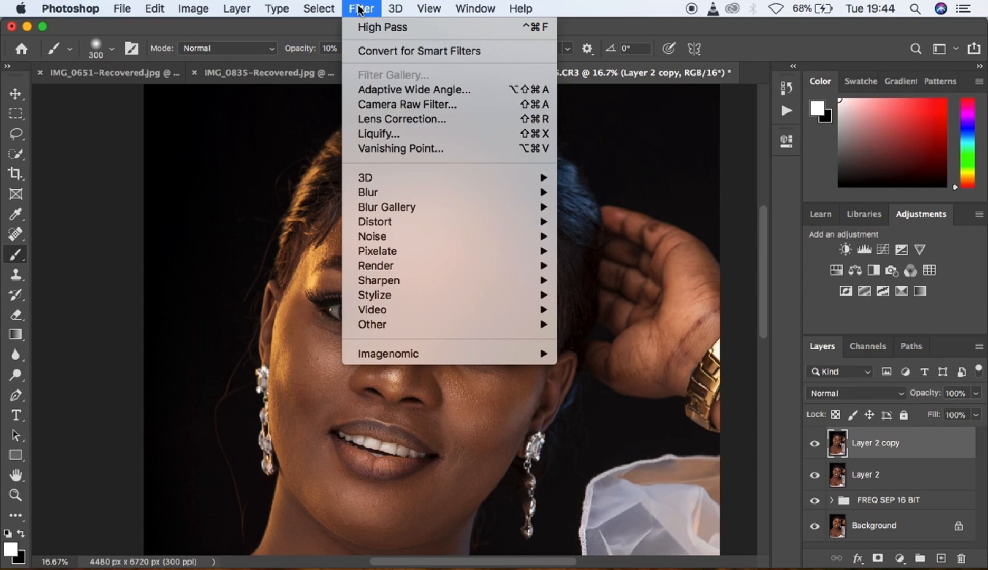
pyautogui.click(414, 104)
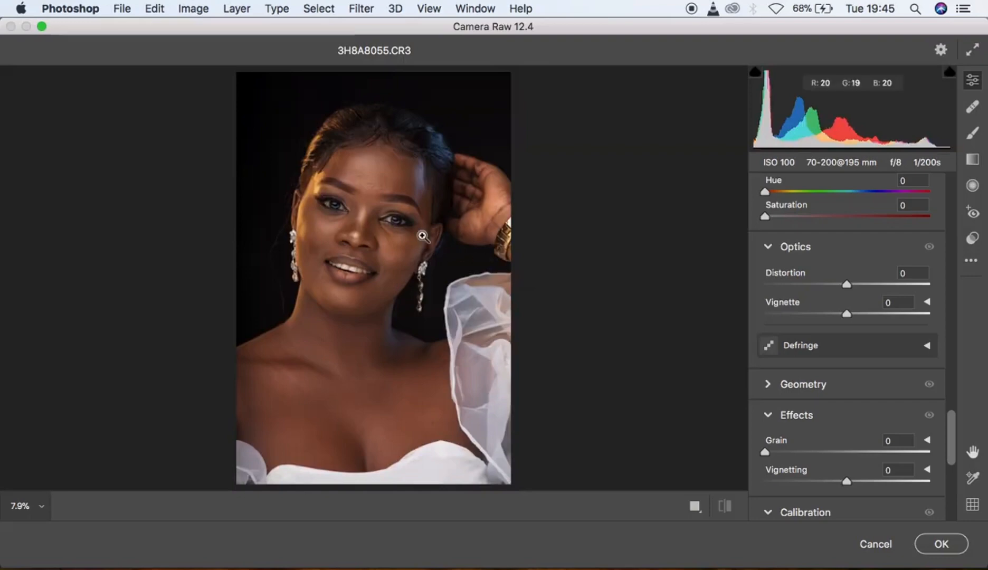
# Step: Set up the Camera Raw adjustment brush with the "eyes and teeth" preset and change its Temperature to -45
pyautogui.click(393, 221)
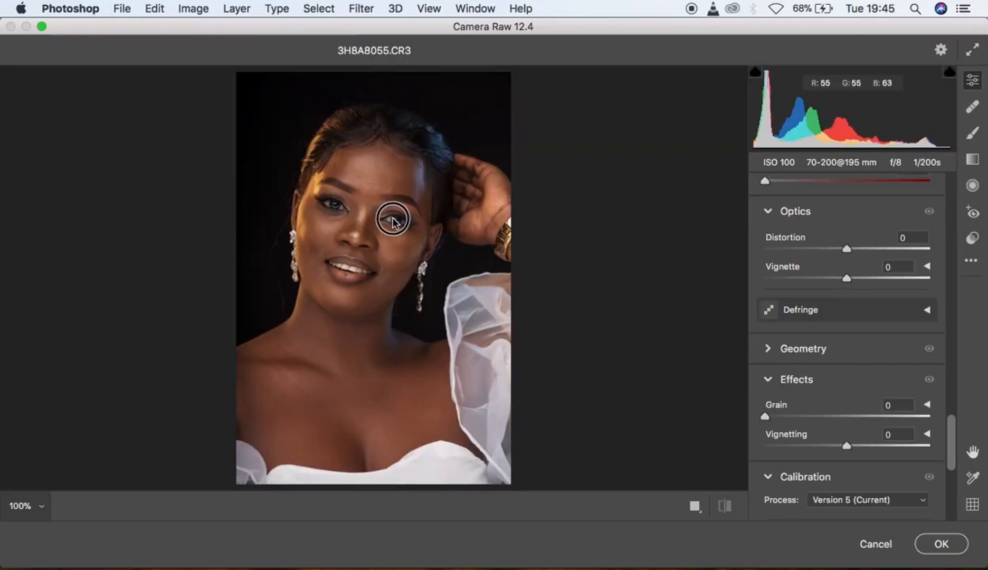
pyautogui.click(407, 271)
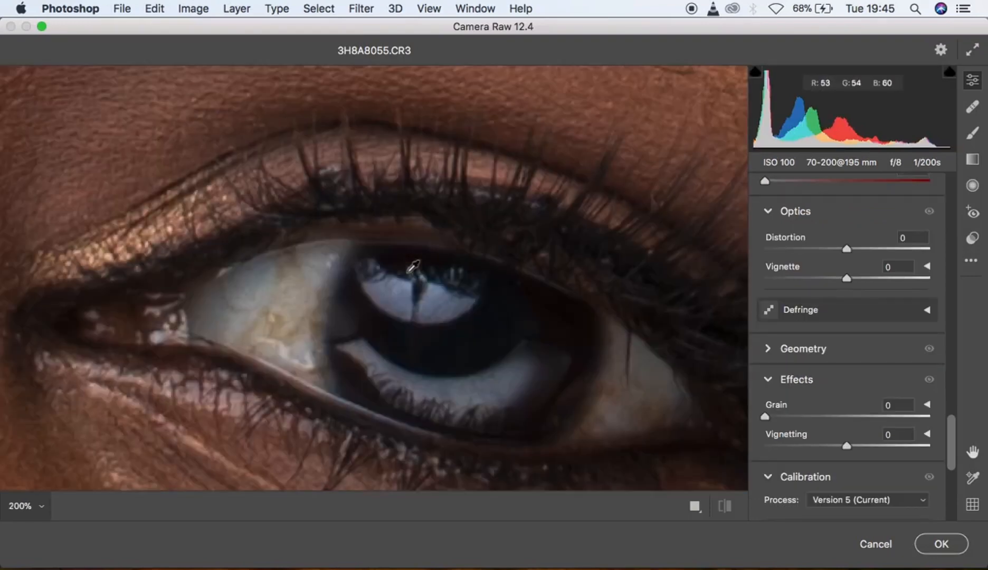
pyautogui.moveTo(514, 302); pyautogui.dragTo(514, 200)
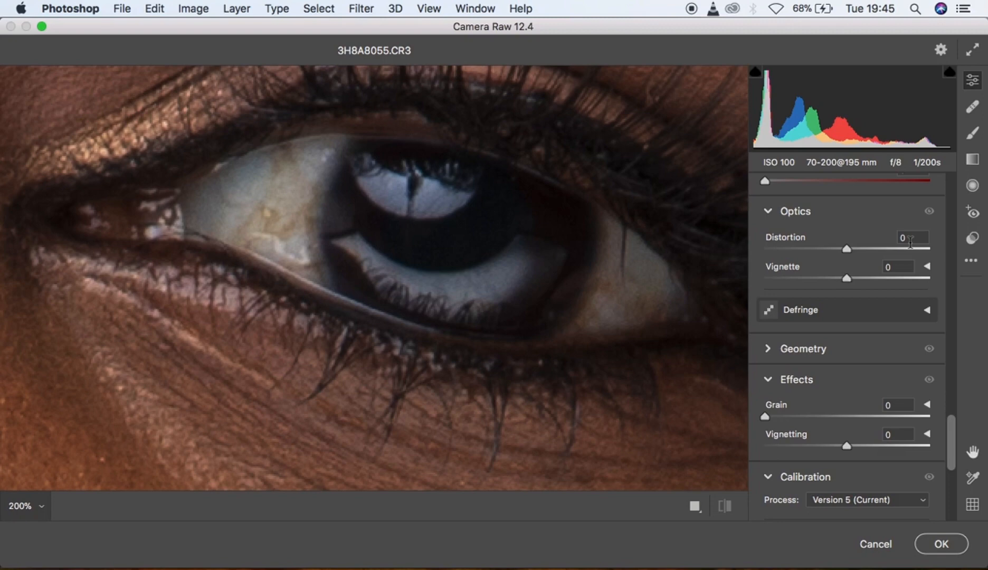
pyautogui.scroll(20, 910, 226)
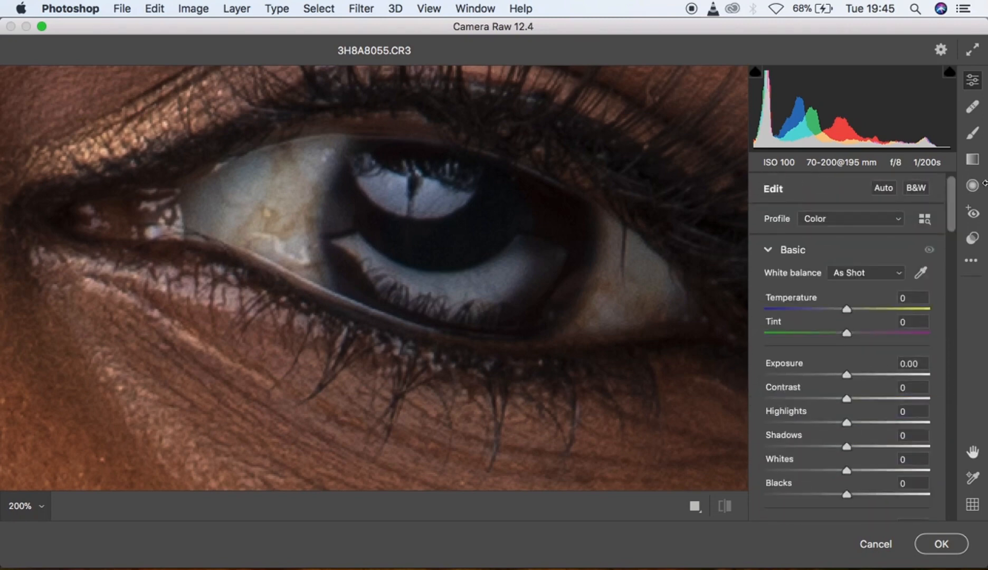
pyautogui.click(972, 133)
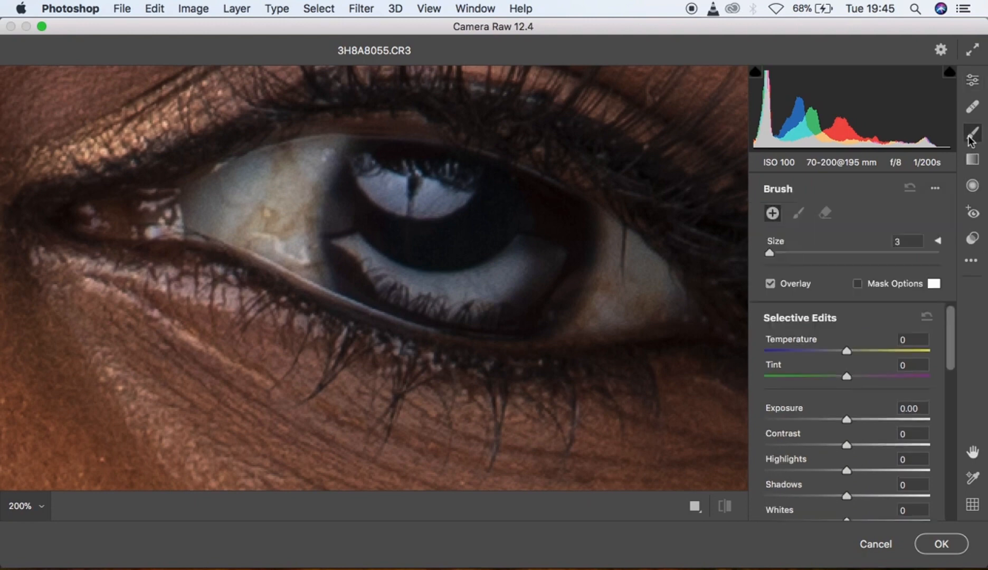
pyautogui.click(935, 188)
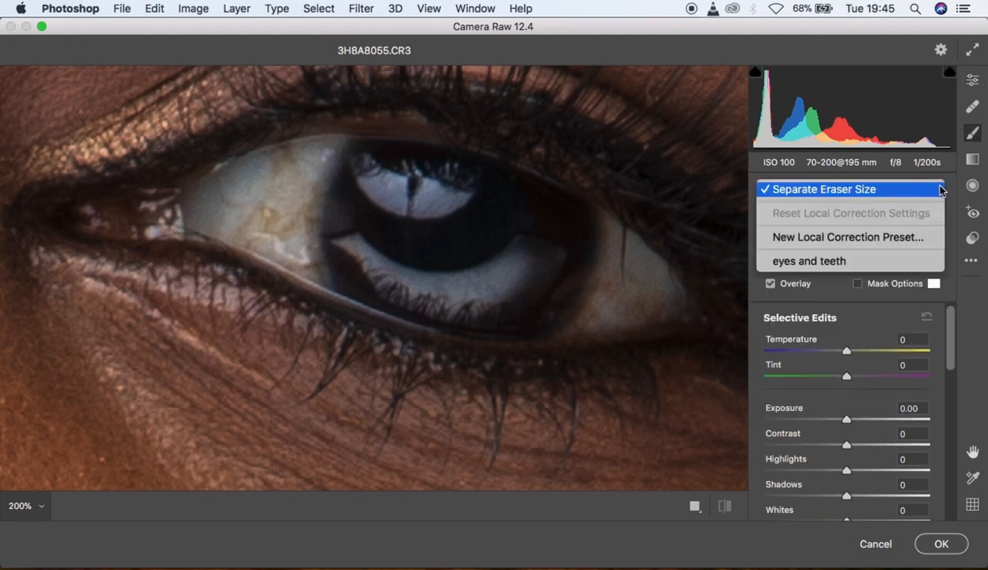
pyautogui.click(895, 258)
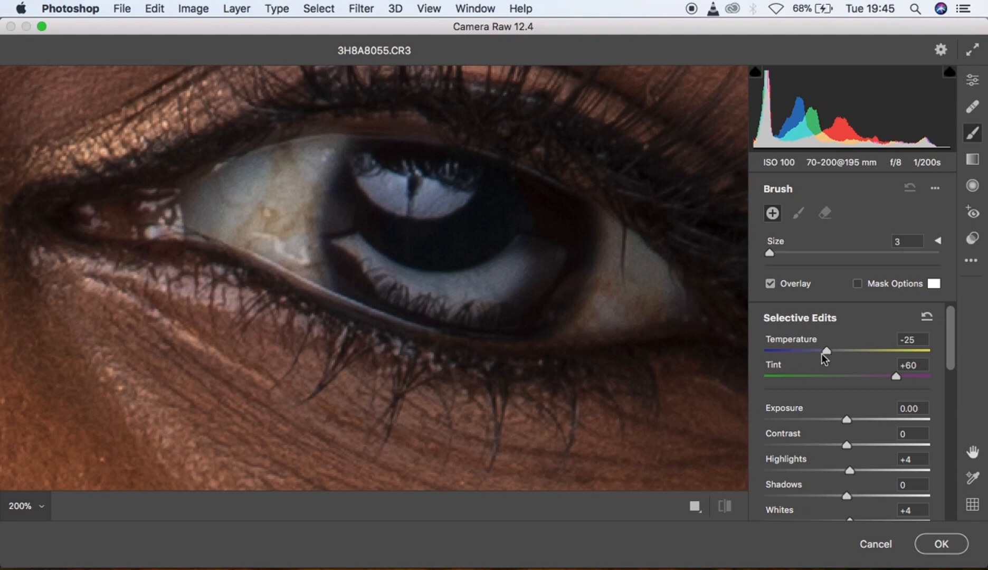
pyautogui.moveTo(828, 352); pyautogui.dragTo(811, 351)
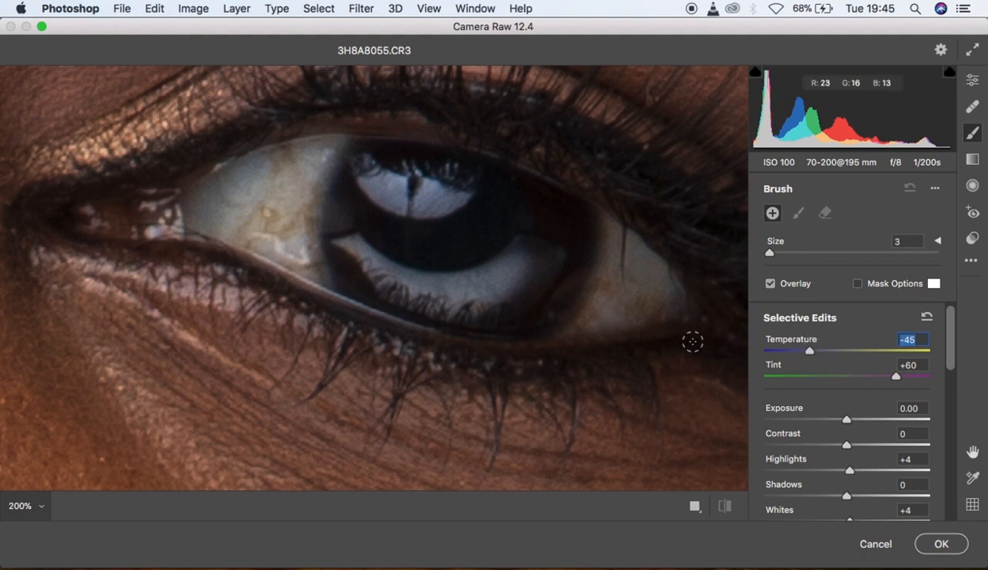
# Step: Enlarge the adjustment brush to size 7 and paint over the whites of the subject's left eye
pyautogui.press(']')
pyautogui.press(']')
pyautogui.press(']')
pyautogui.press(']')
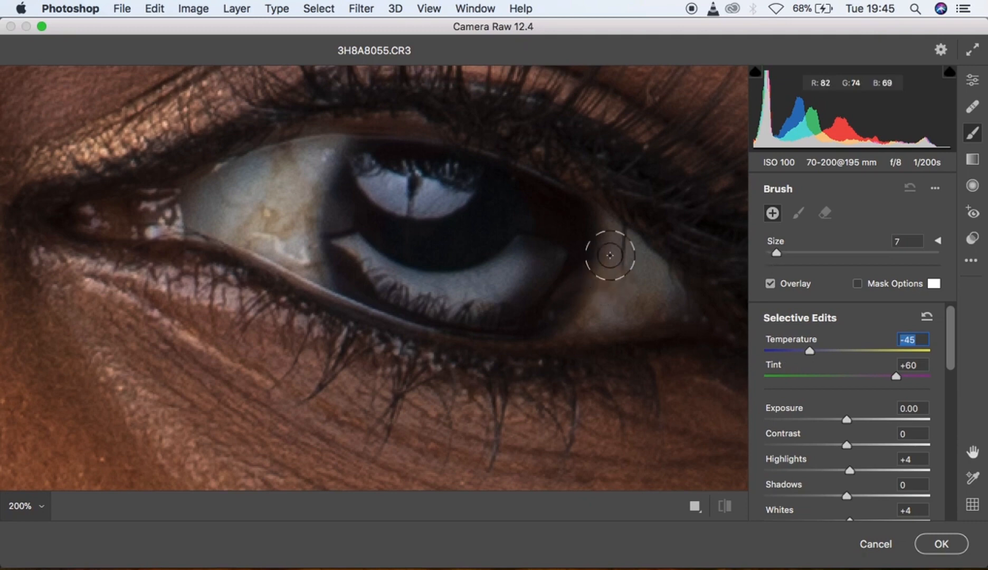
pyautogui.moveTo(618, 248)
pyautogui.mouseDown()
pyautogui.moveTo(601, 260)
pyautogui.moveTo(618, 243)
pyautogui.moveTo(663, 296)
pyautogui.moveTo(576, 328)
pyautogui.moveTo(601, 243)
pyautogui.moveTo(579, 294)
pyautogui.moveTo(559, 291)
pyautogui.mouseUp()
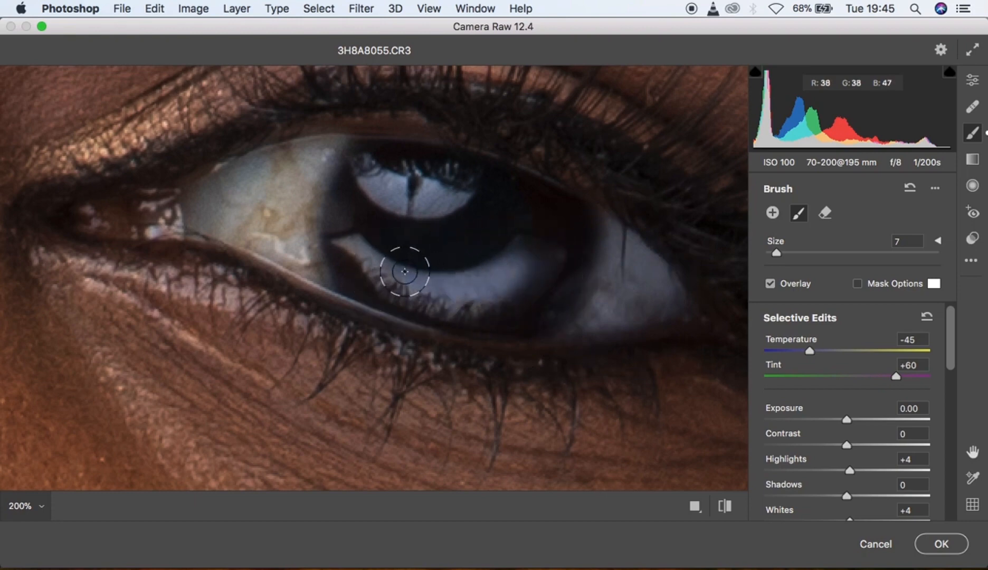
pyautogui.moveTo(309, 168)
pyautogui.mouseDown()
pyautogui.moveTo(303, 250)
pyautogui.moveTo(296, 197)
pyautogui.moveTo(258, 212)
pyautogui.moveTo(255, 196)
pyautogui.moveTo(315, 169)
pyautogui.moveTo(226, 186)
pyautogui.moveTo(282, 243)
pyautogui.moveTo(295, 180)
pyautogui.moveTo(338, 152)
pyautogui.moveTo(295, 216)
pyautogui.moveTo(326, 264)
pyautogui.moveTo(230, 196)
pyautogui.moveTo(205, 199)
pyautogui.moveTo(260, 213)
pyautogui.moveTo(324, 157)
pyautogui.moveTo(281, 214)
pyautogui.moveTo(314, 256)
pyautogui.moveTo(287, 215)
pyautogui.moveTo(299, 192)
pyautogui.moveTo(280, 219)
pyautogui.mouseUp()
# Step: Try a brush Temperature of -70 on the painted eye and settle on -62
pyautogui.press('super+minus')
pyautogui.press('super+minus')
pyautogui.press('super+minus')
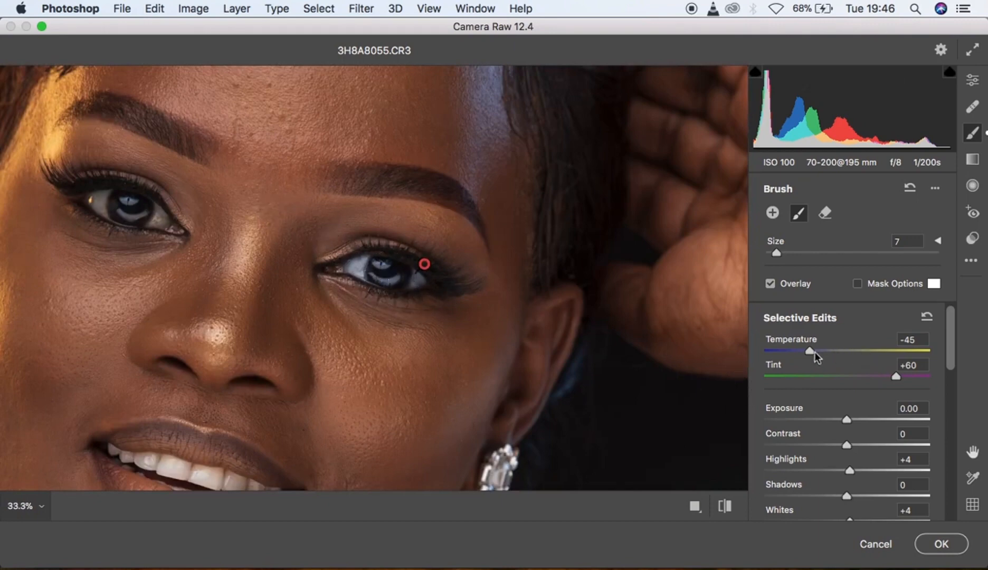
pyautogui.moveTo(811, 352); pyautogui.dragTo(790, 352)
pyautogui.press('super+equal')
pyautogui.press('super+equal')
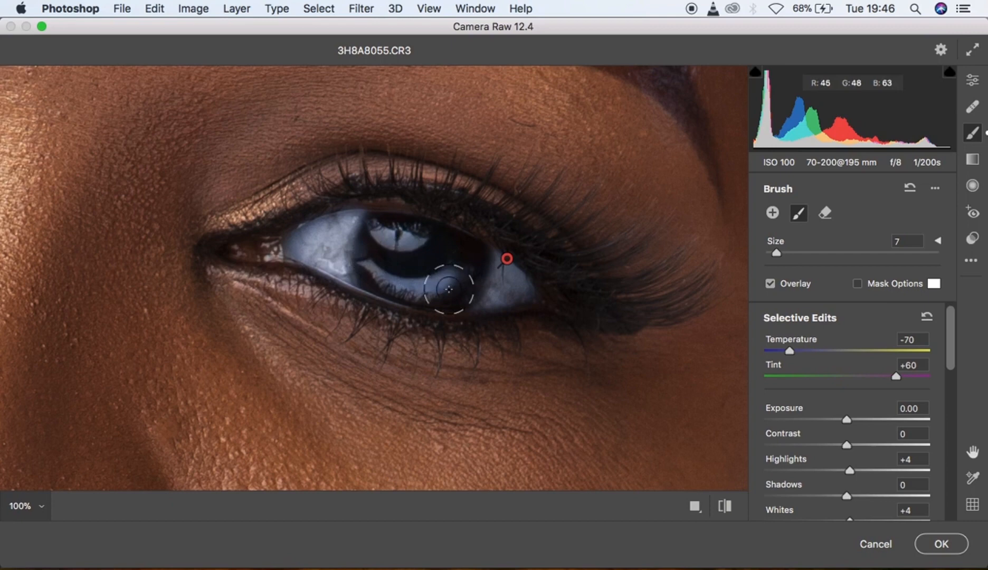
pyautogui.moveTo(790, 351)
pyautogui.mouseDown()
pyautogui.moveTo(831, 354)
pyautogui.moveTo(796, 352)
pyautogui.mouseUp()
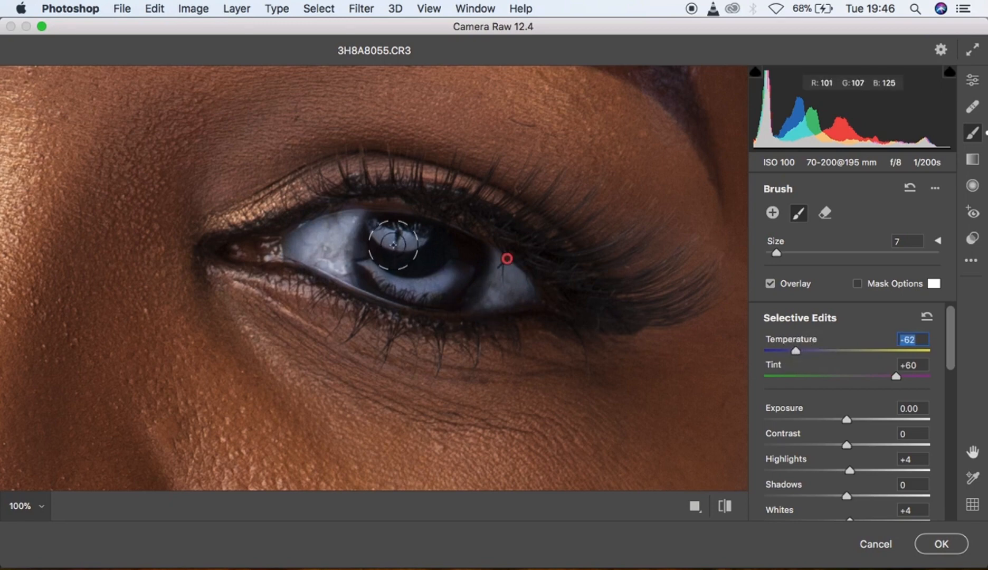
# Step: Reduce the brush to size 3 and paint the adjustment over the inner corner of the same eye
pyautogui.press('[')
pyautogui.press('[')
pyautogui.press('[')
pyautogui.press('[')
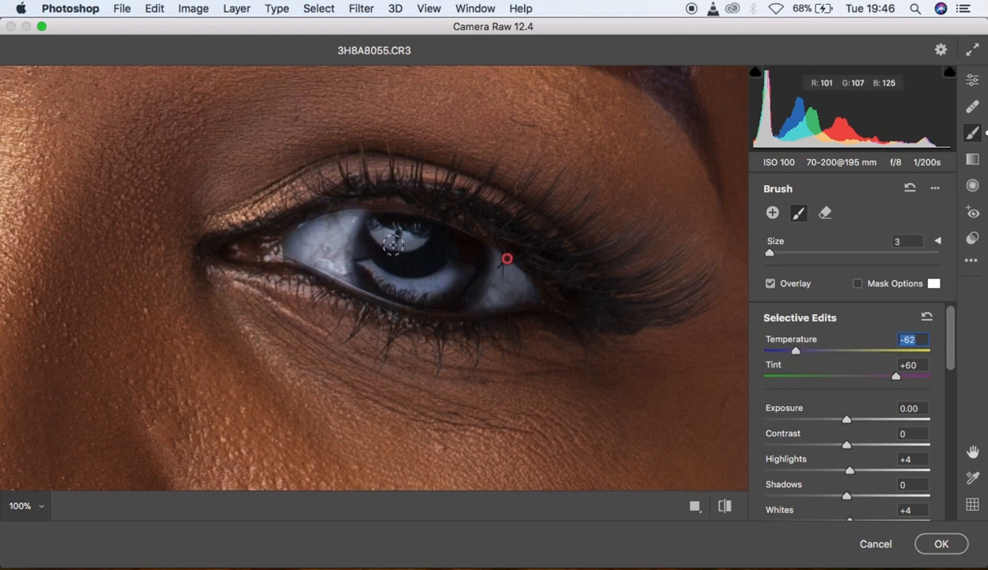
pyautogui.moveTo(253, 250)
pyautogui.mouseDown()
pyautogui.moveTo(279, 251)
pyautogui.moveTo(237, 252)
pyautogui.moveTo(302, 249)
pyautogui.mouseUp()
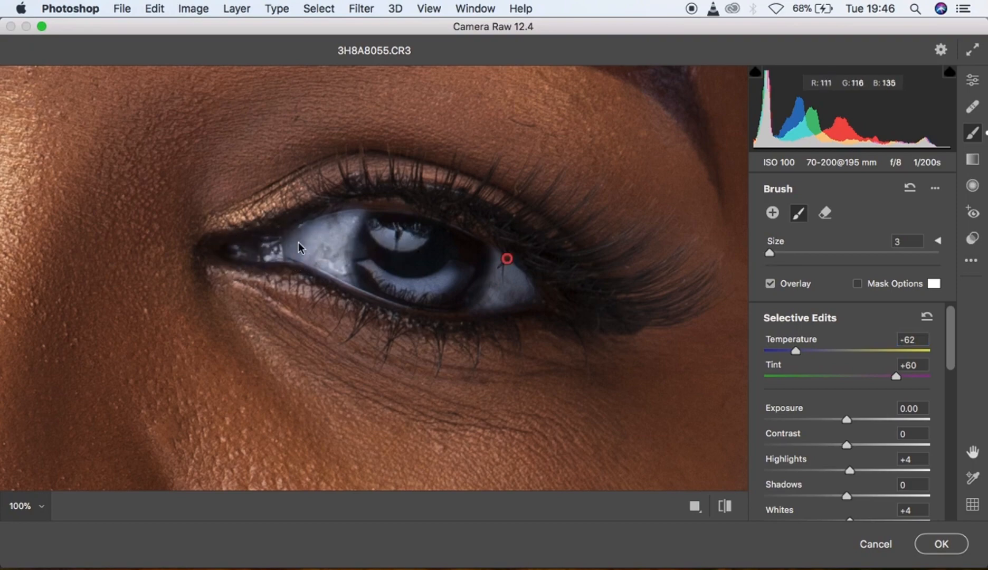
pyautogui.keyDown('alt'); pyautogui.keyDown('super'); pyautogui.click(326, 258); pyautogui.keyUp('super'); pyautogui.keyUp('alt')
pyautogui.keyDown('alt'); pyautogui.keyDown('super'); pyautogui.click(326, 257); pyautogui.keyUp('super'); pyautogui.keyUp('alt')
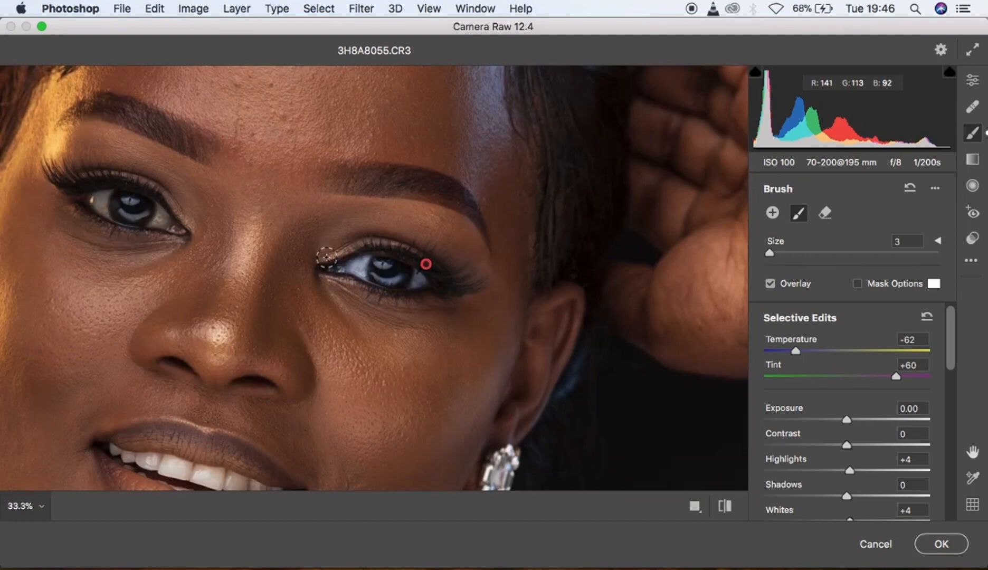
# Step: Set the eye brush's Temperature to -32 for a less blue eye white
pyautogui.keyDown('super'); pyautogui.click(327, 258); pyautogui.keyUp('super')
pyautogui.keyDown('super'); pyautogui.click(326, 258); pyautogui.keyUp('super')
pyautogui.keyDown('super'); pyautogui.click(326, 258); pyautogui.keyUp('super')
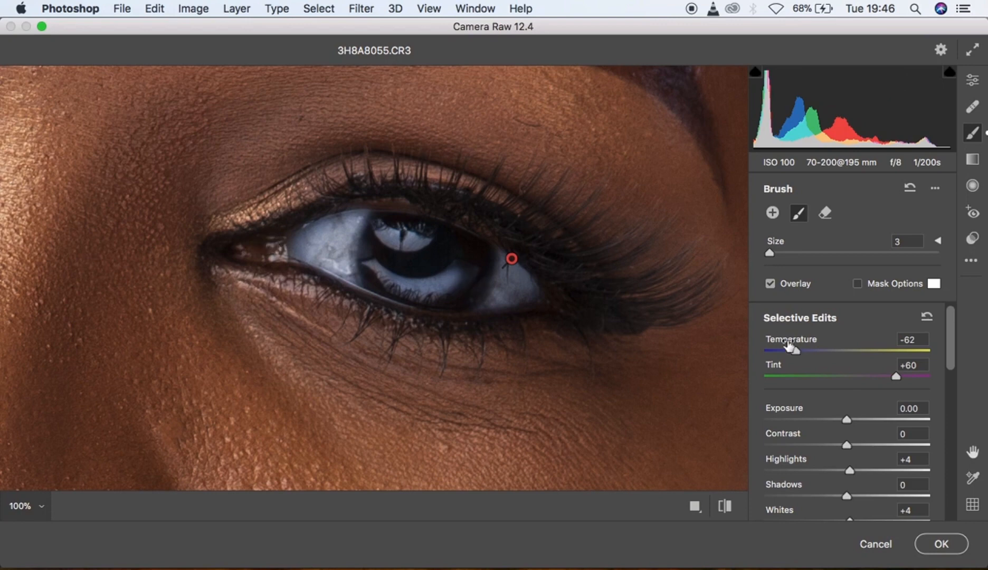
pyautogui.moveTo(796, 351); pyautogui.dragTo(822, 354)
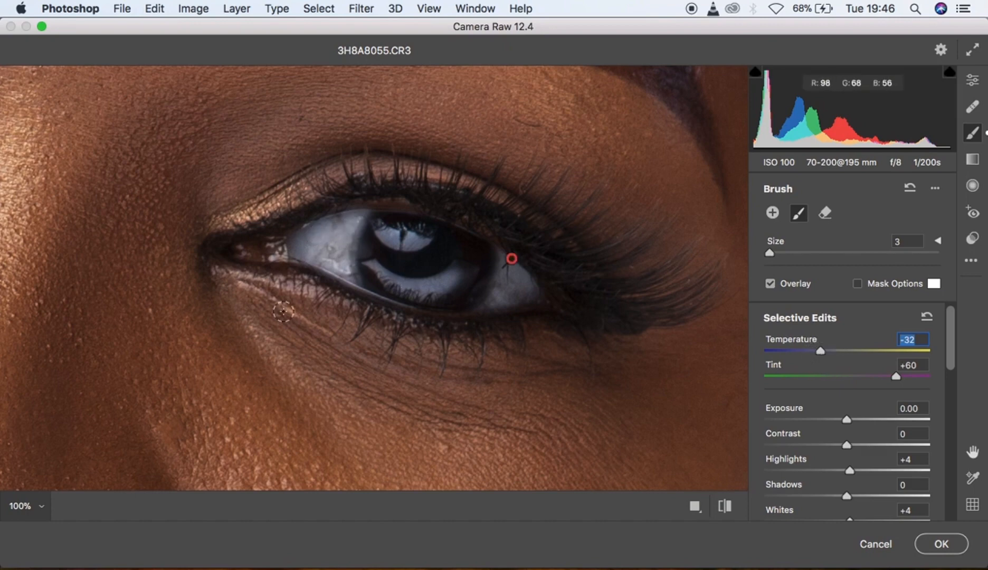
# Step: Resize the adjustment brush to 7 and paint across the whole upper row of teeth
pyautogui.press('h')
pyautogui.moveTo(199, 369); pyautogui.dragTo(452, 99)
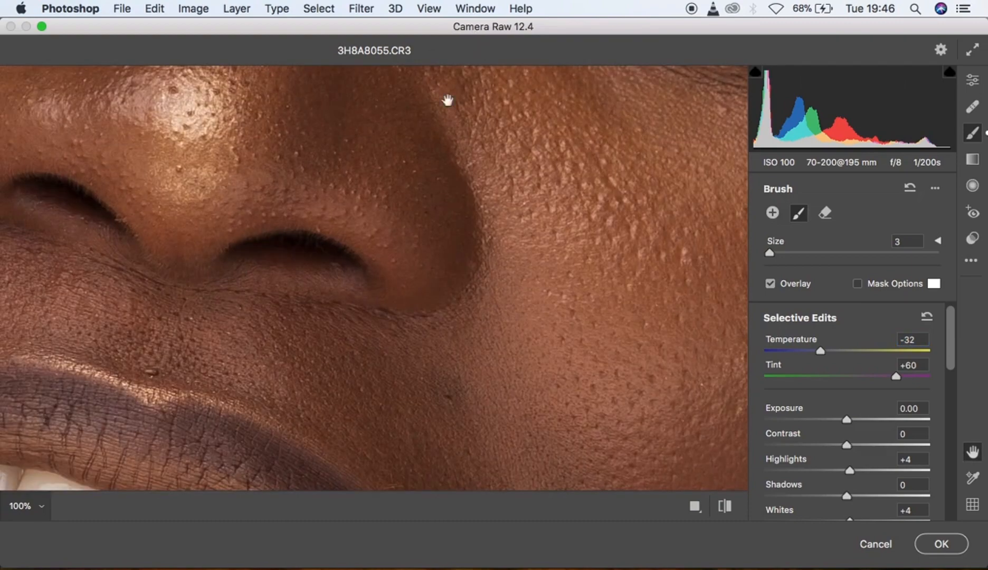
pyautogui.moveTo(343, 388); pyautogui.dragTo(532, 141)
pyautogui.press('k')
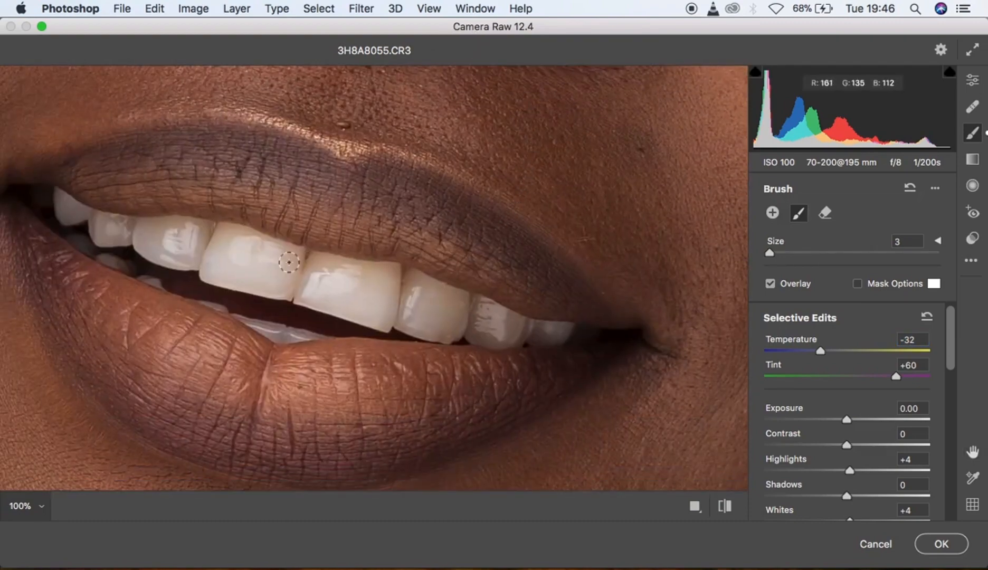
pyautogui.press(']')
pyautogui.press(']')
pyautogui.press(']')
pyautogui.press(']')
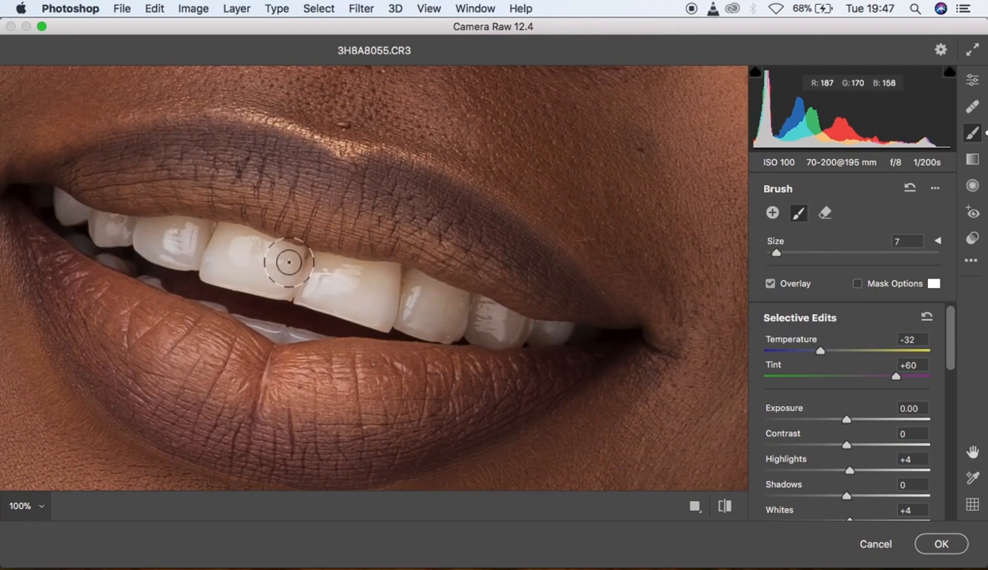
pyautogui.press(']')
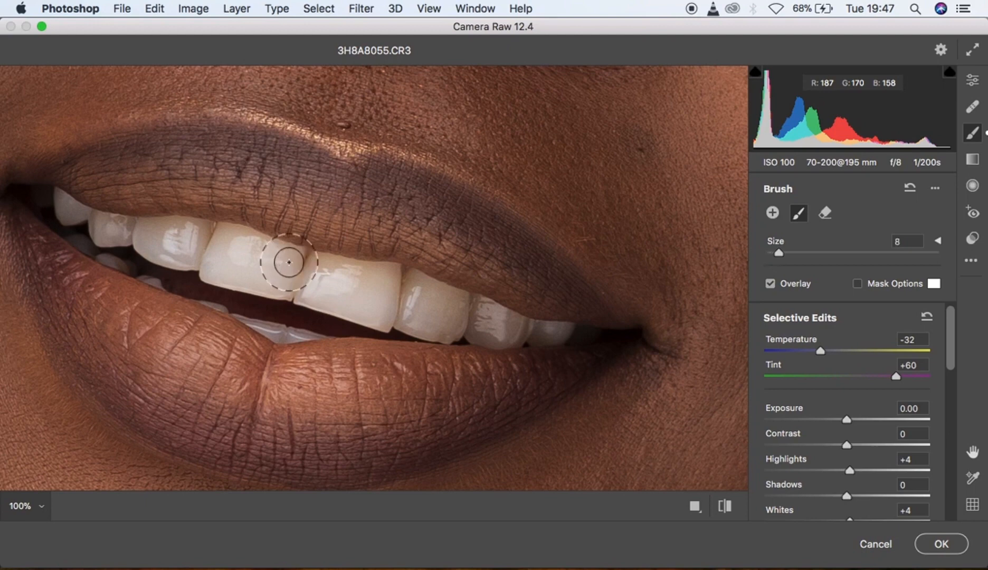
pyautogui.press('[')
pyautogui.moveTo(67, 217)
pyautogui.mouseDown()
pyautogui.moveTo(249, 257)
pyautogui.moveTo(422, 319)
pyautogui.moveTo(473, 311)
pyautogui.moveTo(551, 333)
pyautogui.mouseUp()
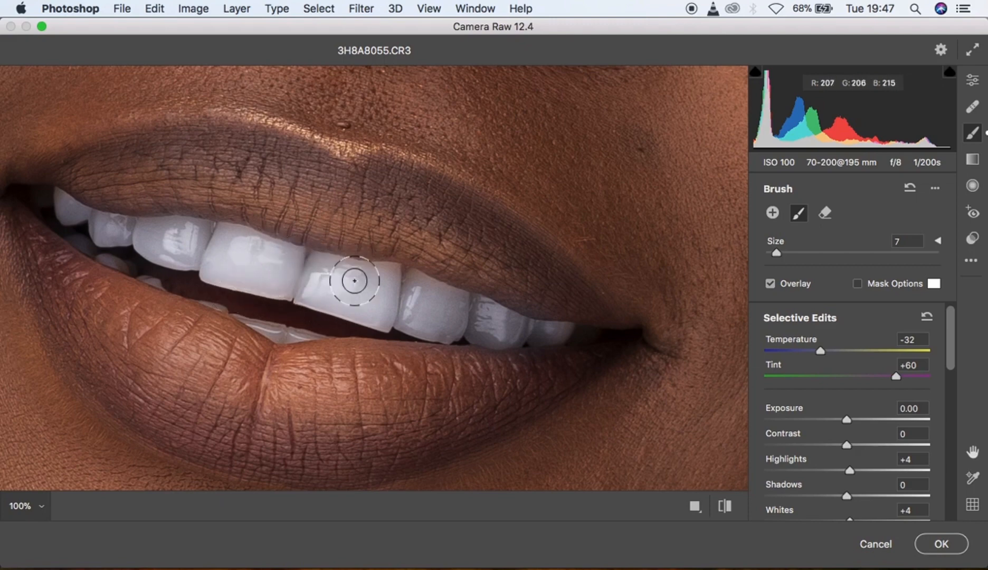
# Step: Undo the teeth stroke, reduce the brush to size 3 and repaint the front upper teeth individually
pyautogui.press('super+z')
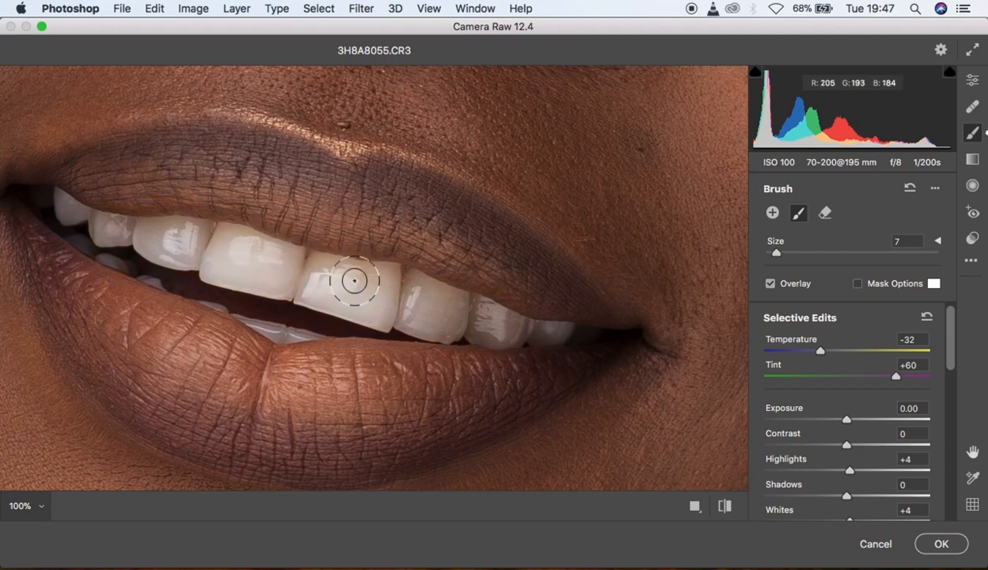
pyautogui.press('[')
pyautogui.press('[')
pyautogui.press('[')
pyautogui.press('[')
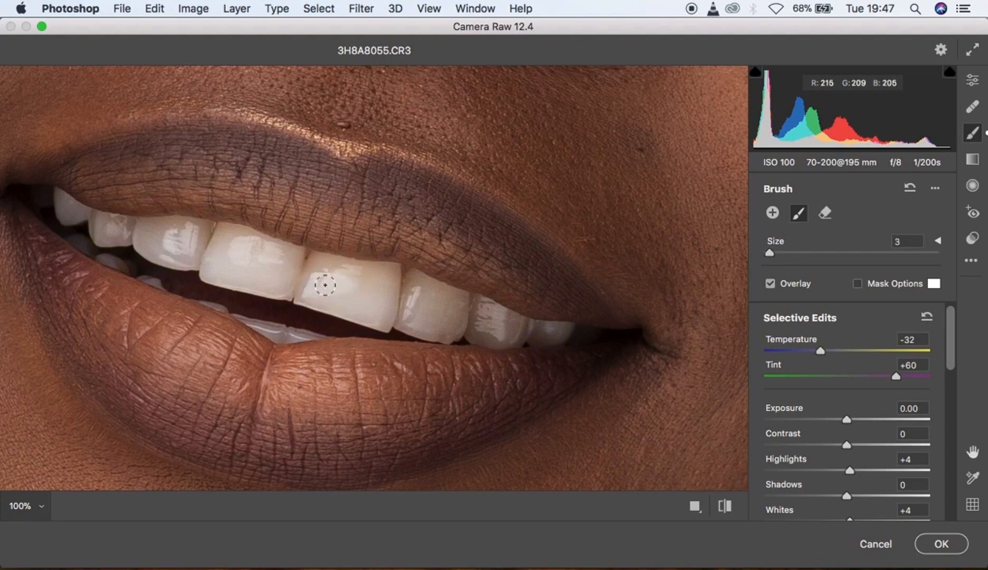
pyautogui.moveTo(317, 266)
pyautogui.mouseDown()
pyautogui.moveTo(310, 288)
pyautogui.moveTo(384, 310)
pyautogui.moveTo(382, 283)
pyautogui.moveTo(315, 267)
pyautogui.moveTo(389, 276)
pyautogui.moveTo(379, 316)
pyautogui.moveTo(302, 290)
pyautogui.moveTo(311, 271)
pyautogui.moveTo(330, 271)
pyautogui.moveTo(387, 322)
pyautogui.moveTo(387, 294)
pyautogui.moveTo(369, 273)
pyautogui.moveTo(316, 268)
pyautogui.moveTo(309, 283)
pyautogui.moveTo(391, 324)
pyautogui.moveTo(385, 296)
pyautogui.moveTo(361, 281)
pyautogui.moveTo(333, 274)
pyautogui.moveTo(319, 284)
pyautogui.moveTo(225, 238)
pyautogui.moveTo(214, 254)
pyautogui.moveTo(257, 281)
pyautogui.mouseUp()
pyautogui.moveTo(296, 276)
pyautogui.mouseDown()
pyautogui.moveTo(224, 242)
pyautogui.moveTo(286, 270)
pyautogui.moveTo(291, 285)
pyautogui.moveTo(236, 277)
pyautogui.moveTo(212, 270)
pyautogui.moveTo(215, 242)
pyautogui.moveTo(261, 243)
pyautogui.moveTo(288, 257)
pyautogui.moveTo(291, 272)
pyautogui.moveTo(148, 236)
pyautogui.moveTo(156, 248)
pyautogui.moveTo(193, 251)
pyautogui.moveTo(156, 230)
pyautogui.mouseUp()
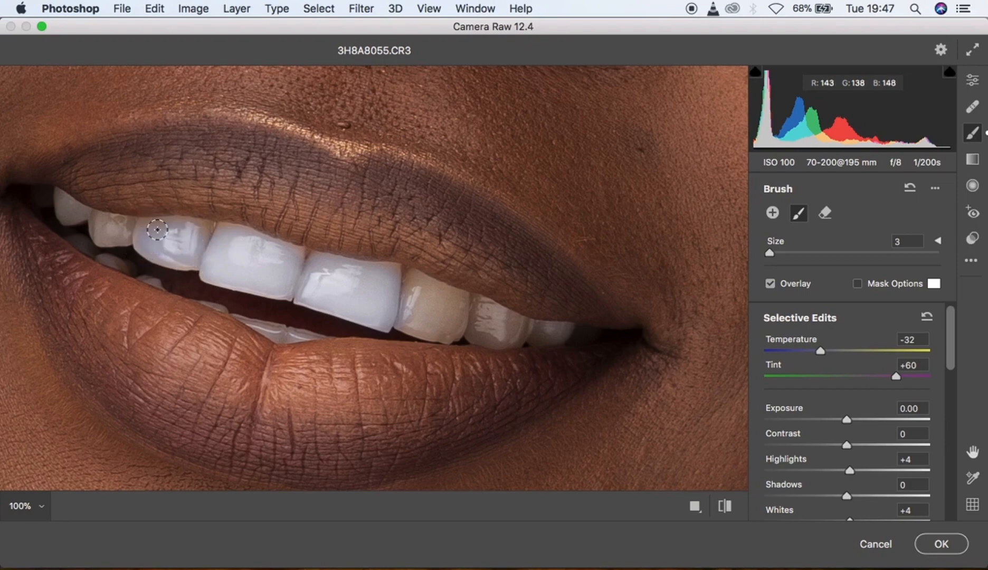
# Step: Check the eye and teeth whitening on the whole portrait and discard the Camera Raw adjustments
pyautogui.press('super+minus')
pyautogui.press('super+minus')
pyautogui.press('super+minus')
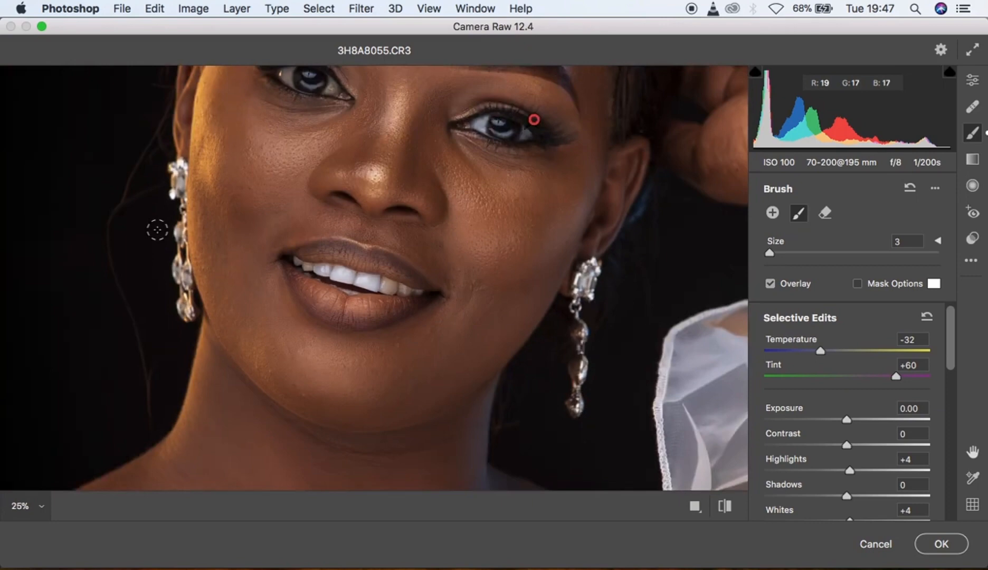
pyautogui.press('super+minus')
pyautogui.press('super+minus')
pyautogui.press('super+equal')
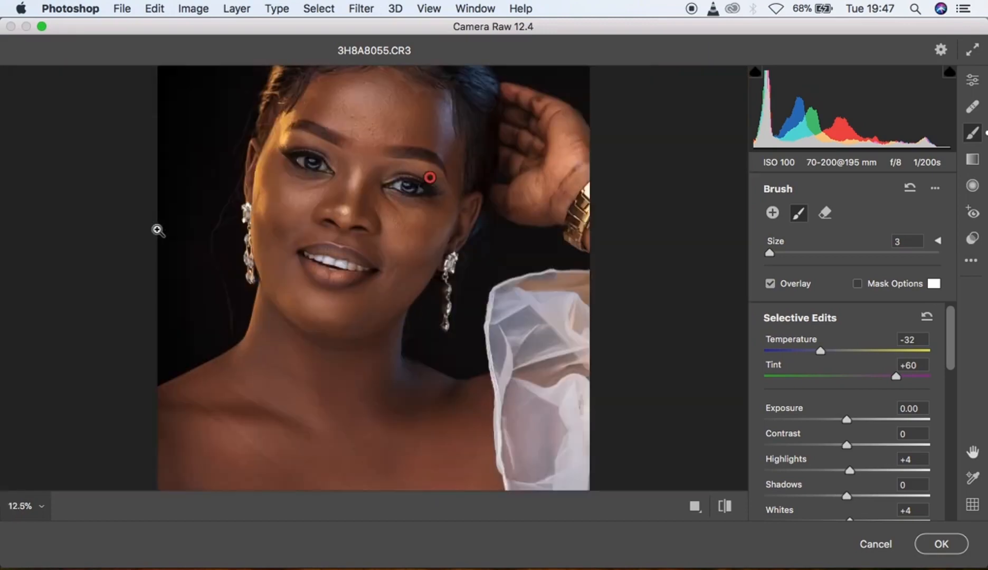
pyautogui.click(875, 545)
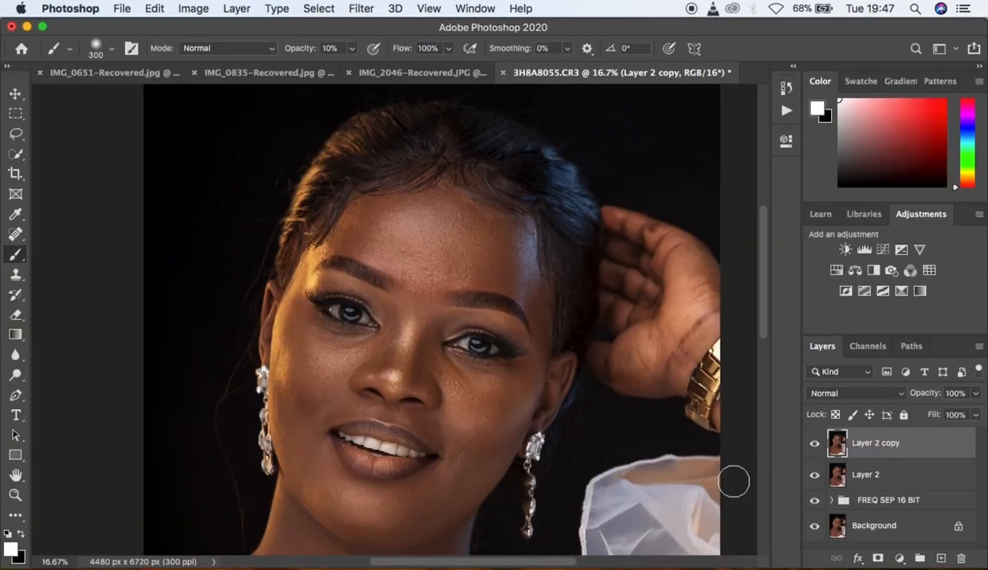